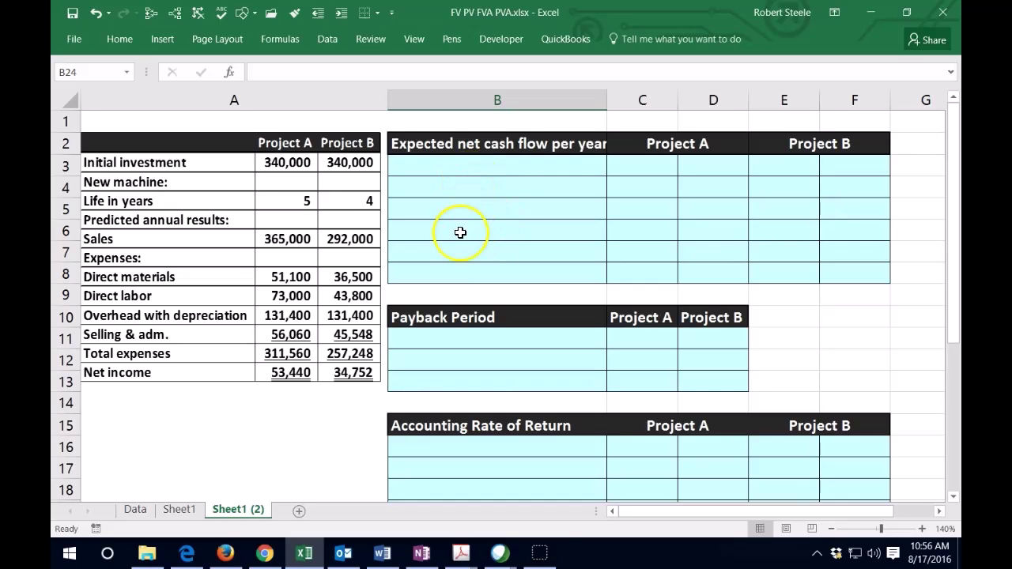
pyautogui.scroll(-1, 411, 333)
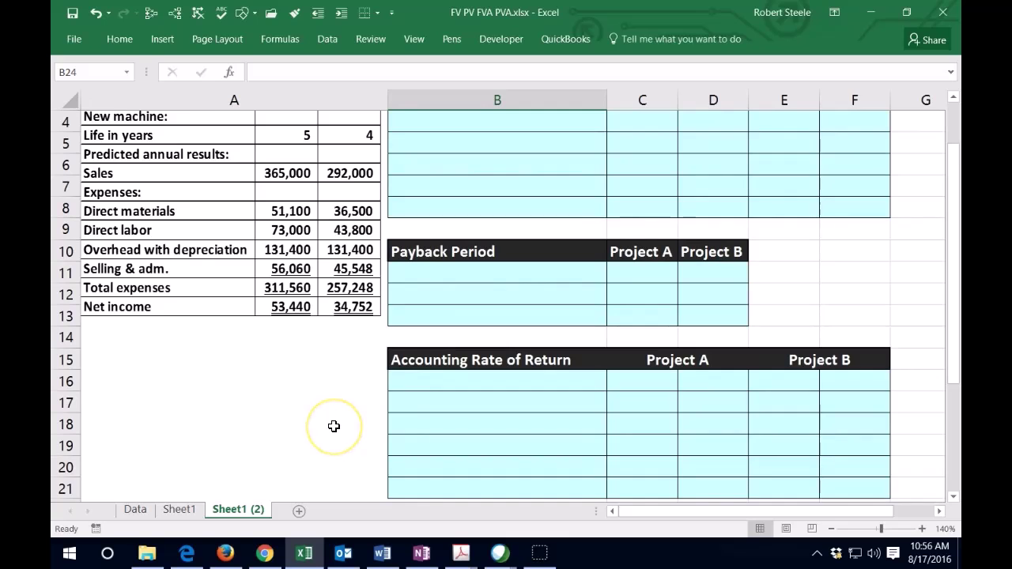
pyautogui.scroll(-1, 335, 426)
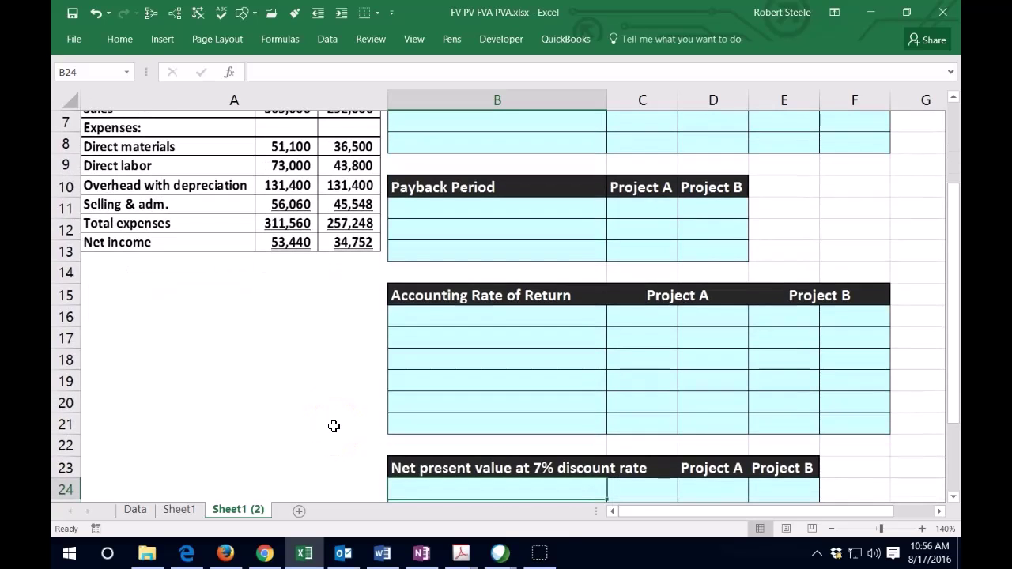
pyautogui.scroll(-1, 334, 426)
pyautogui.scroll(-1, 333, 428)
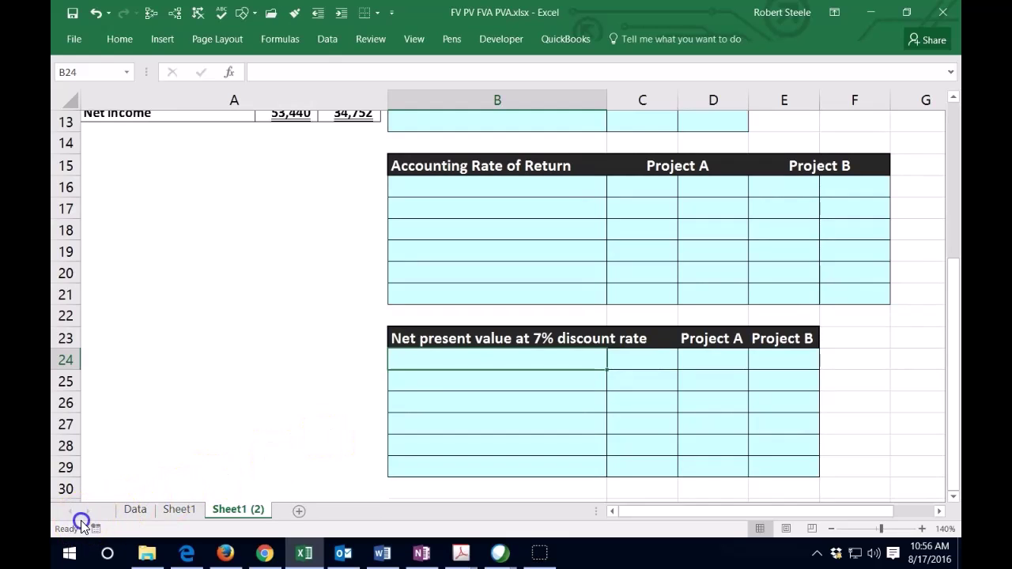
pyautogui.scroll(4, 194, 301)
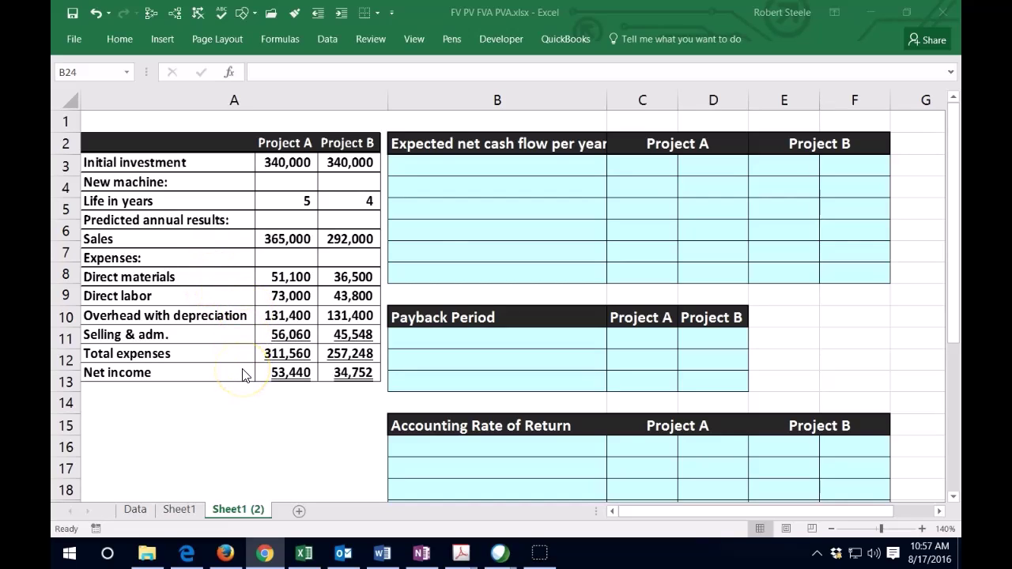
# - Fill row 3 of the expected net cash flow table with the label Net income, 53440 for Project A in D3 and 34752 for Project B in F3
pyautogui.click(437, 174)
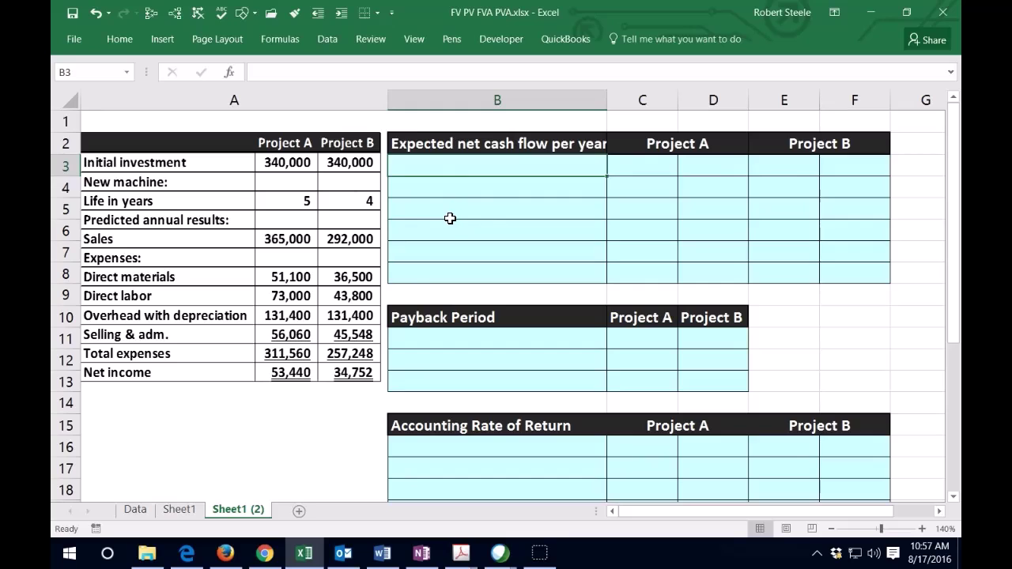
pyautogui.write('Net income')
pyautogui.press('Tab')
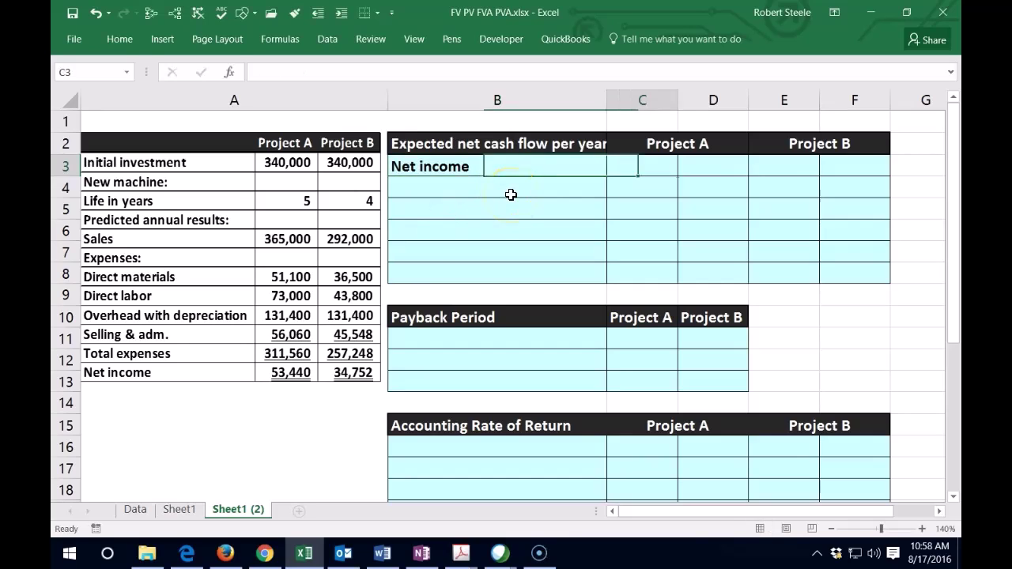
pyautogui.press('Tab')
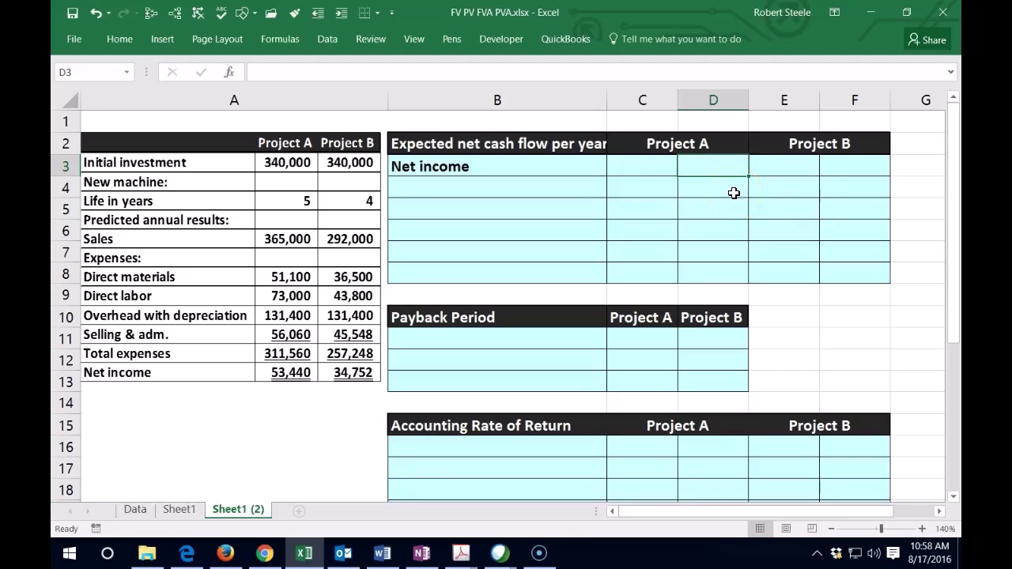
pyautogui.write('53')
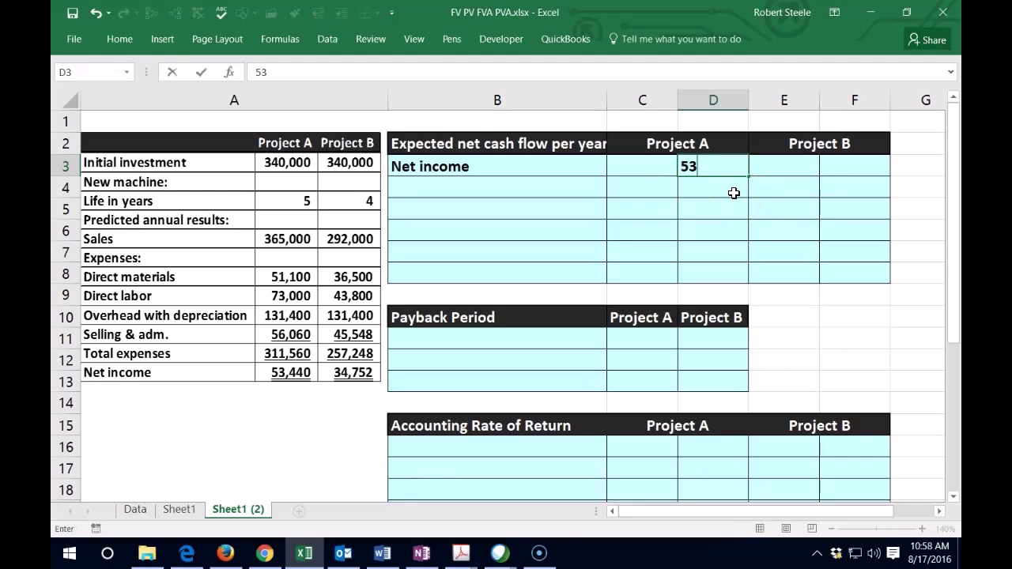
pyautogui.write('440')
pyautogui.press('Tab')
pyautogui.press('Tab')
pyautogui.write('34752')
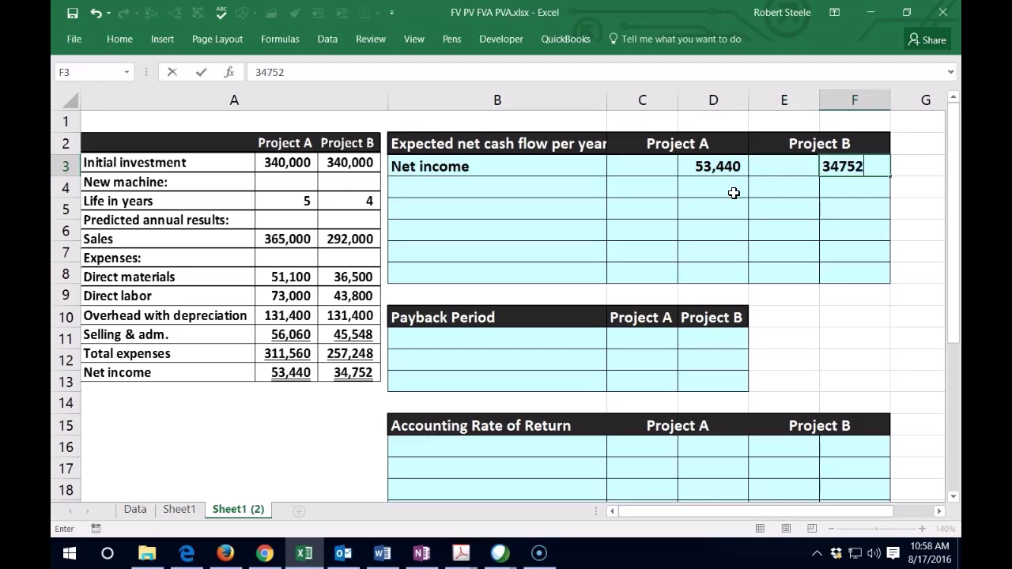
pyautogui.press('Return')
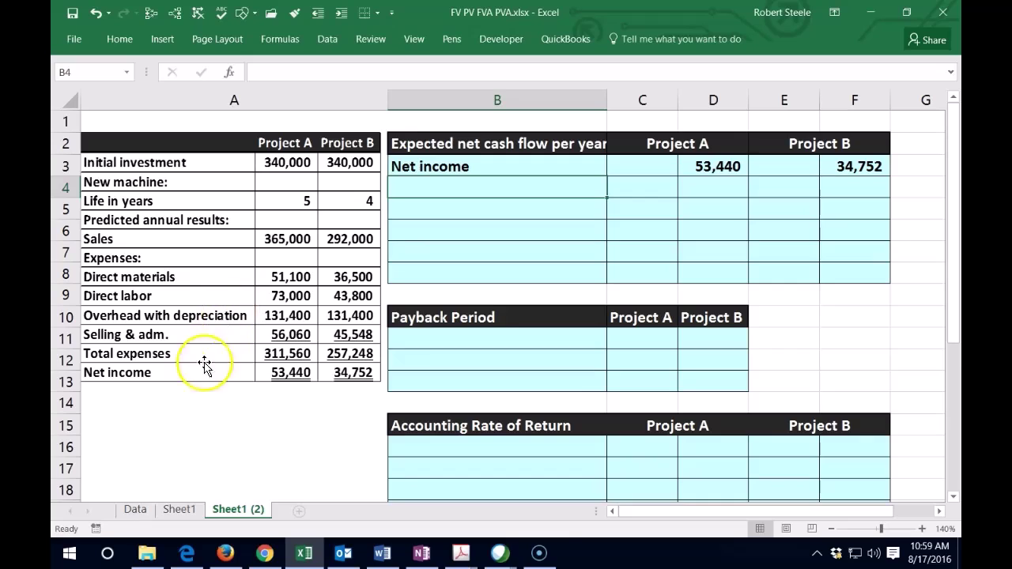
# - Label B4 "Less non cash depreciation:" and B5 "Equipment cost", with 340000 for Project A in C5
pyautogui.write('Less non cash depreciation:')
pyautogui.press('Return')
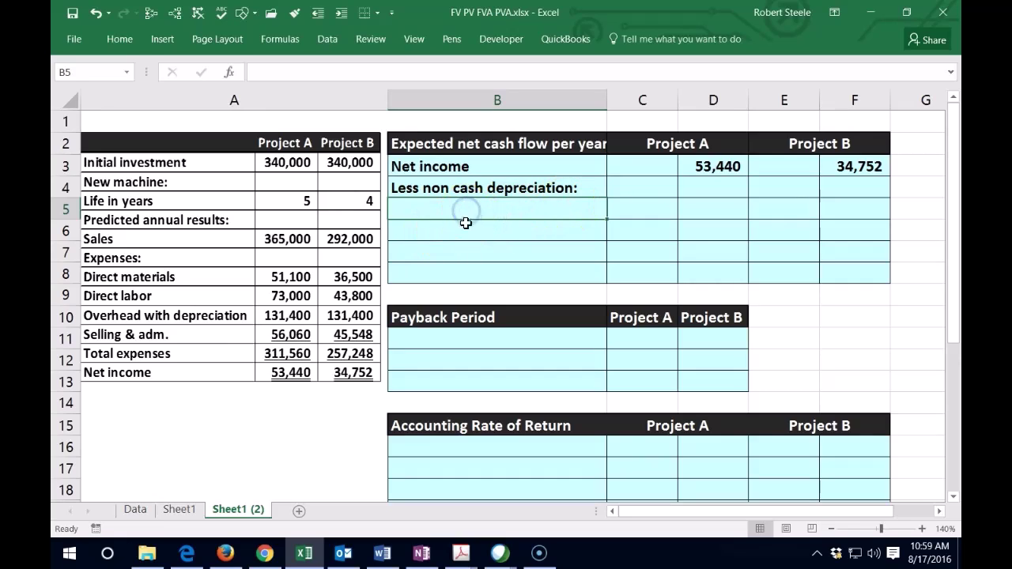
pyautogui.write('Equ')
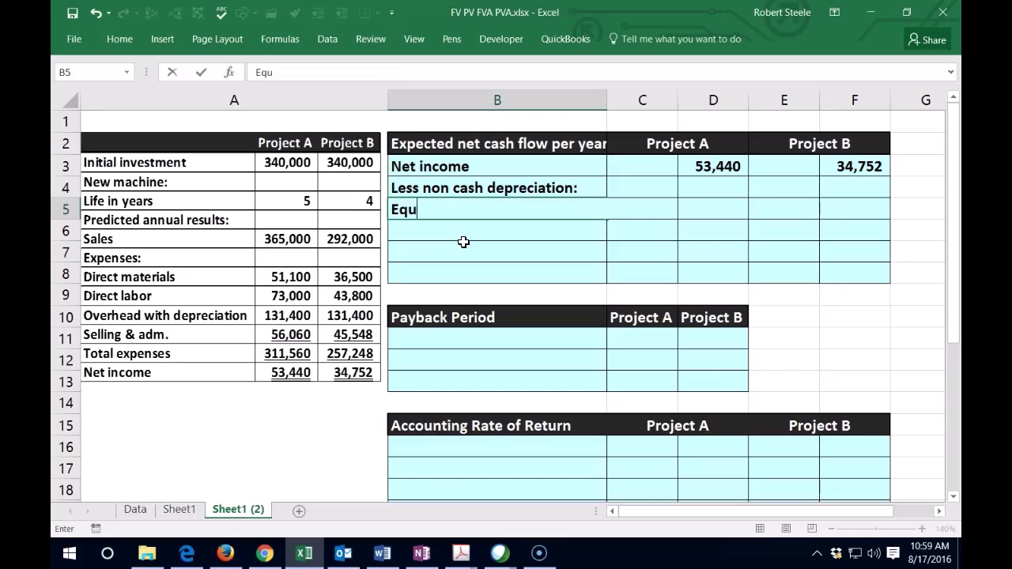
pyautogui.write('ipment cost')
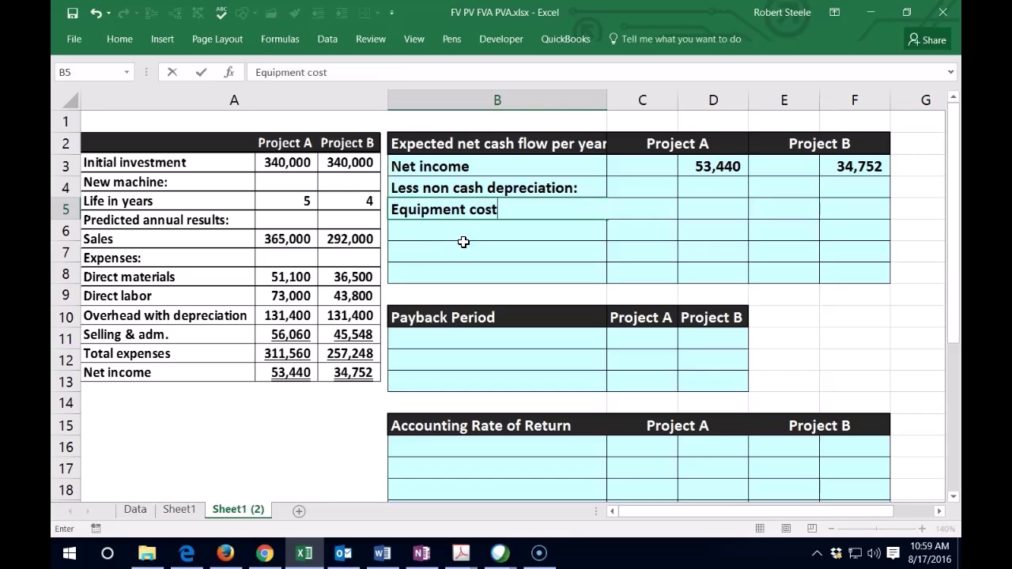
pyautogui.hotkey('ctrl', 'Return')
pyautogui.press('Right')
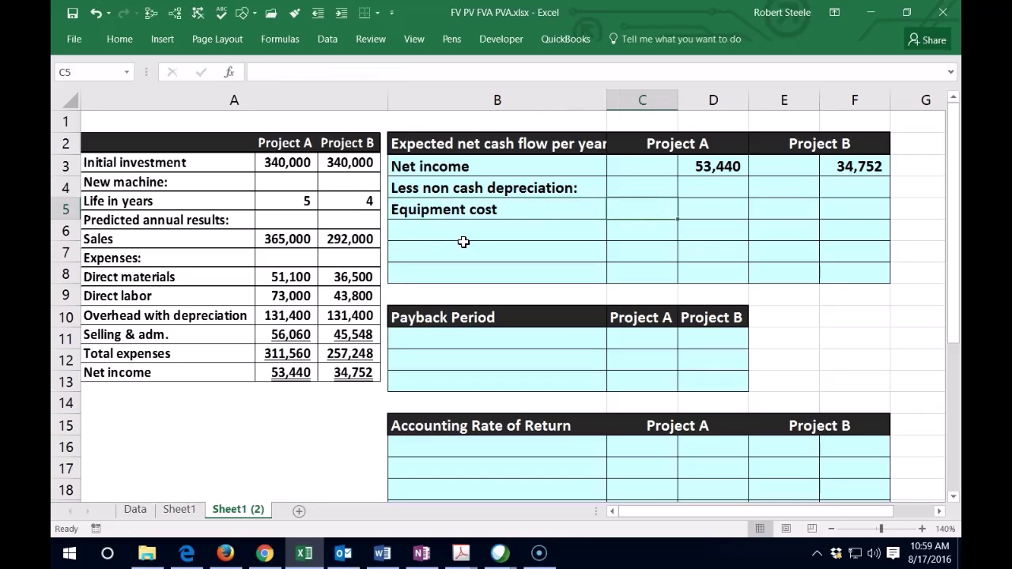
pyautogui.write('340000')
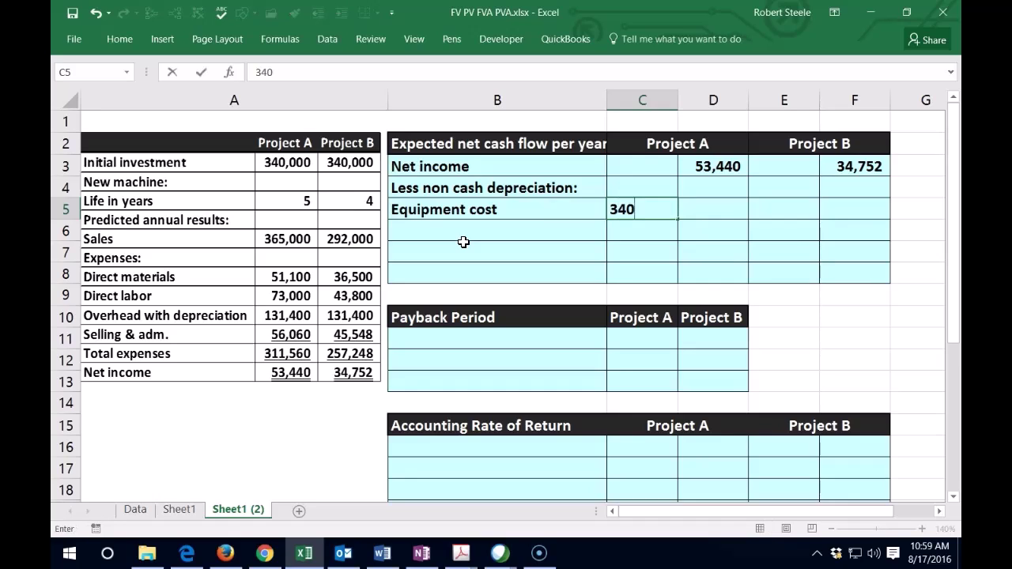
# - Add the label "Life" in B6 with a value of 5 for Project A in C6
pyautogui.click(464, 243)
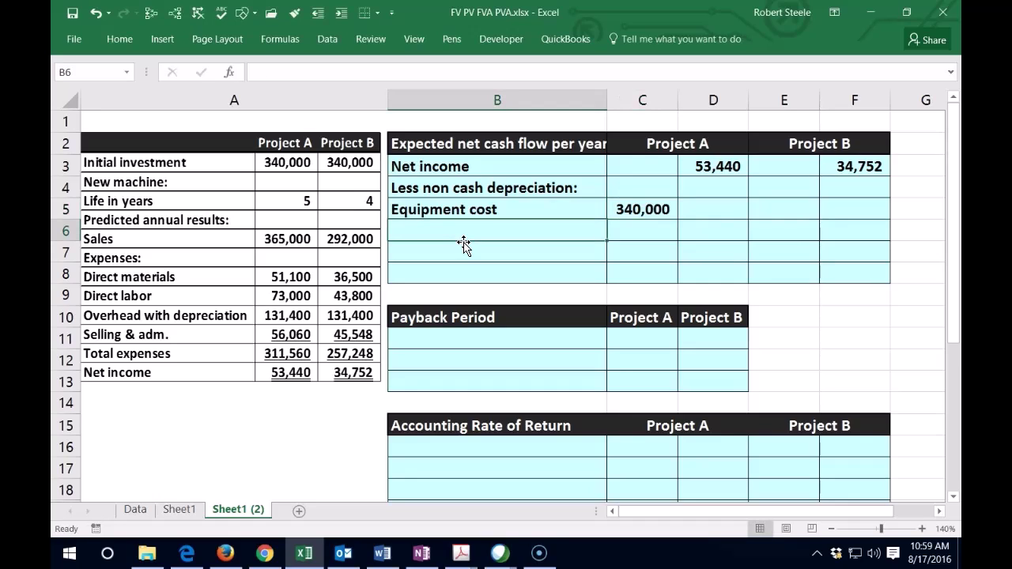
pyautogui.write('L')
pyautogui.press('BackSpace')
pyautogui.write('Life')
pyautogui.press('Right')
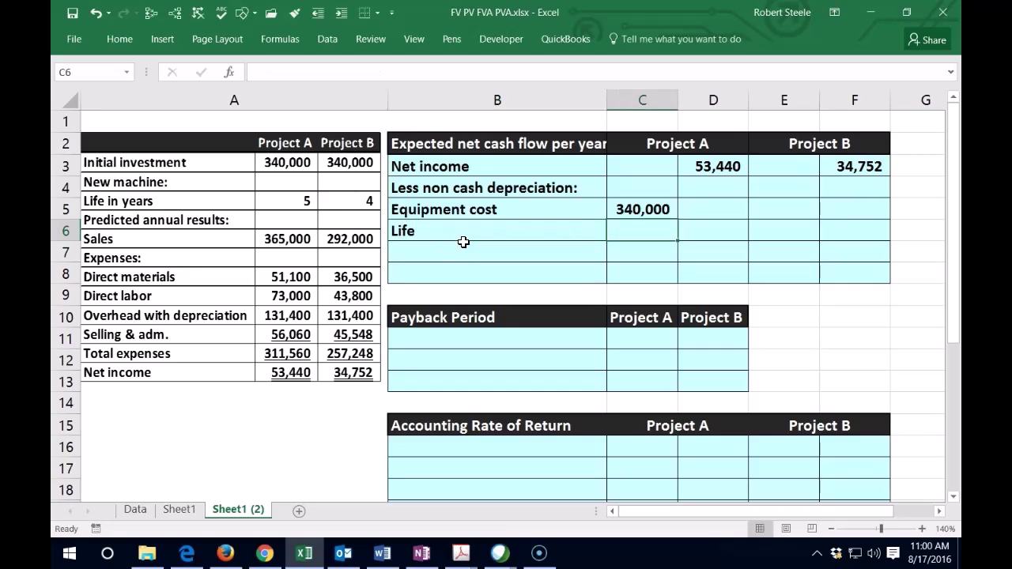
pyautogui.write('5')
pyautogui.press('Right')
# - Enter Project B's equipment cost of 340000 in E5 and its life of 4 in E6
pyautogui.press('Right')
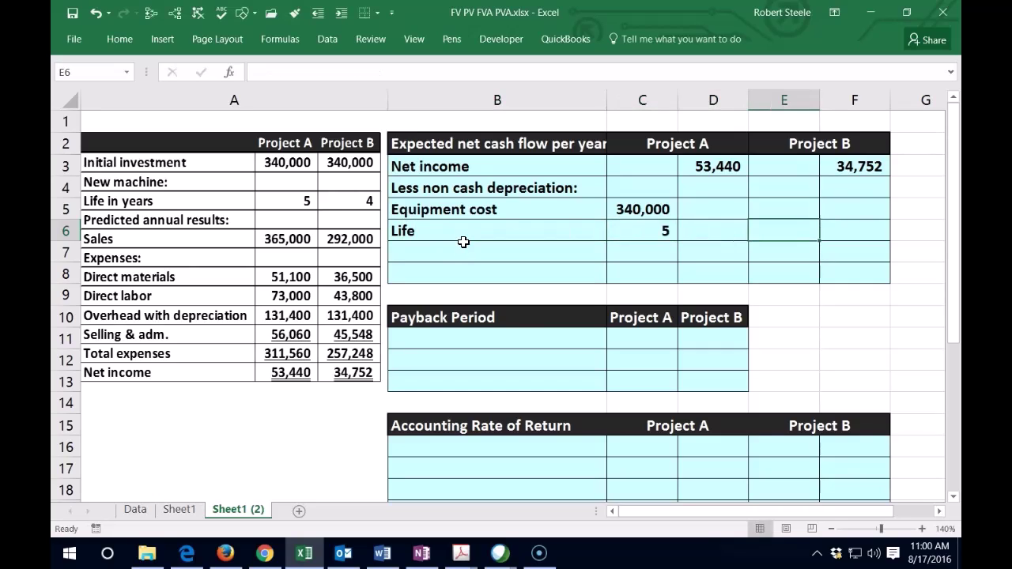
pyautogui.press('Up')
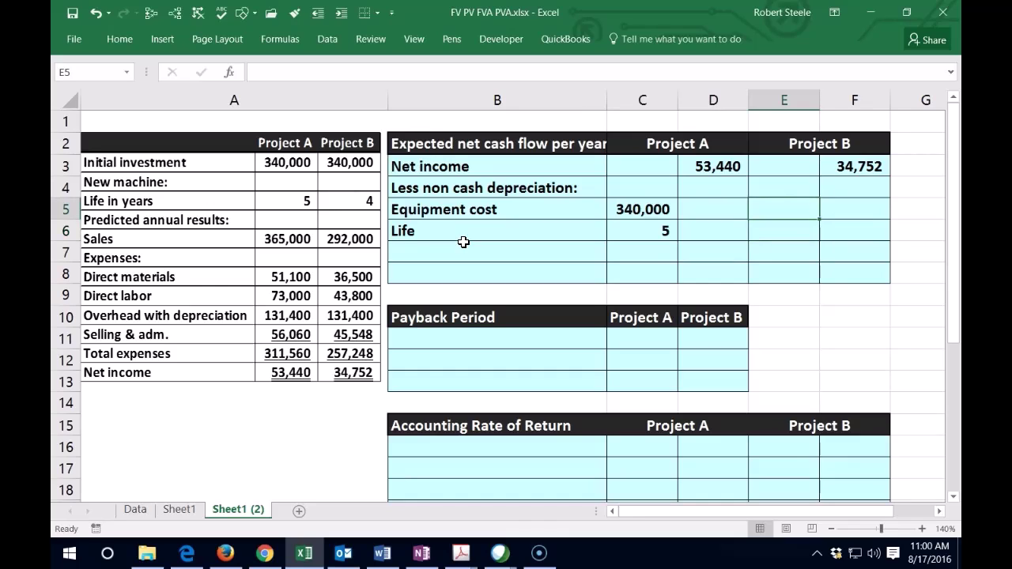
pyautogui.write('340000')
pyautogui.press('Return')
pyautogui.write('4')
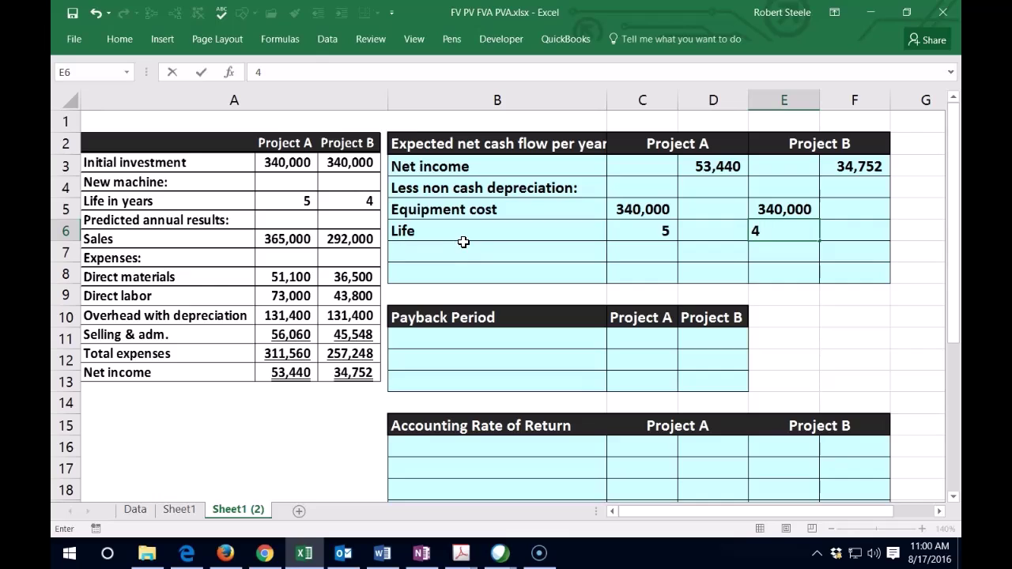
pyautogui.press('Return')
# - Label B7 "Annual depreciation" and calculate Project A's amount in D7 with the formula =C5/C6
pyautogui.press('Left')
pyautogui.press('Left')
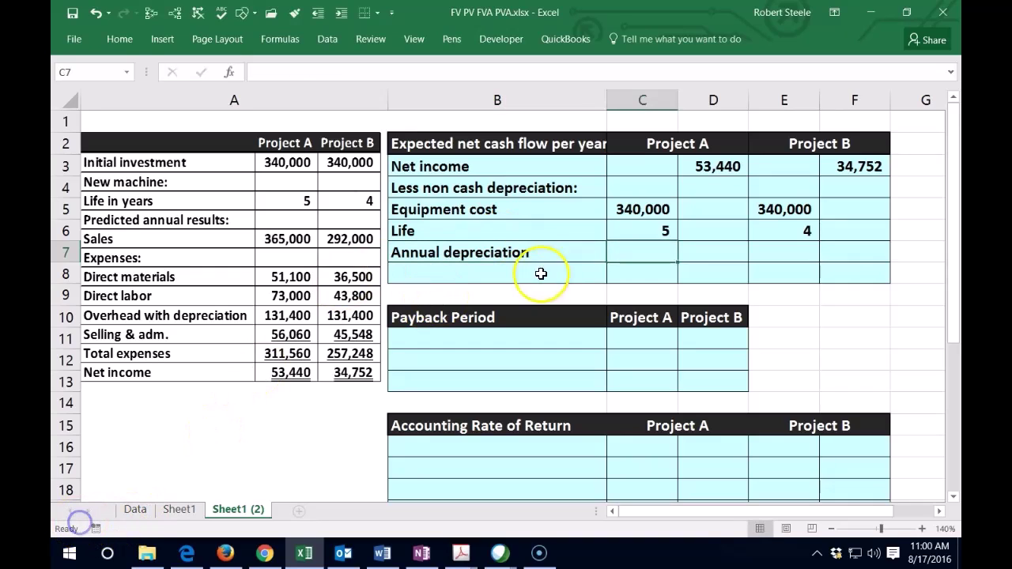
pyautogui.press('Right')
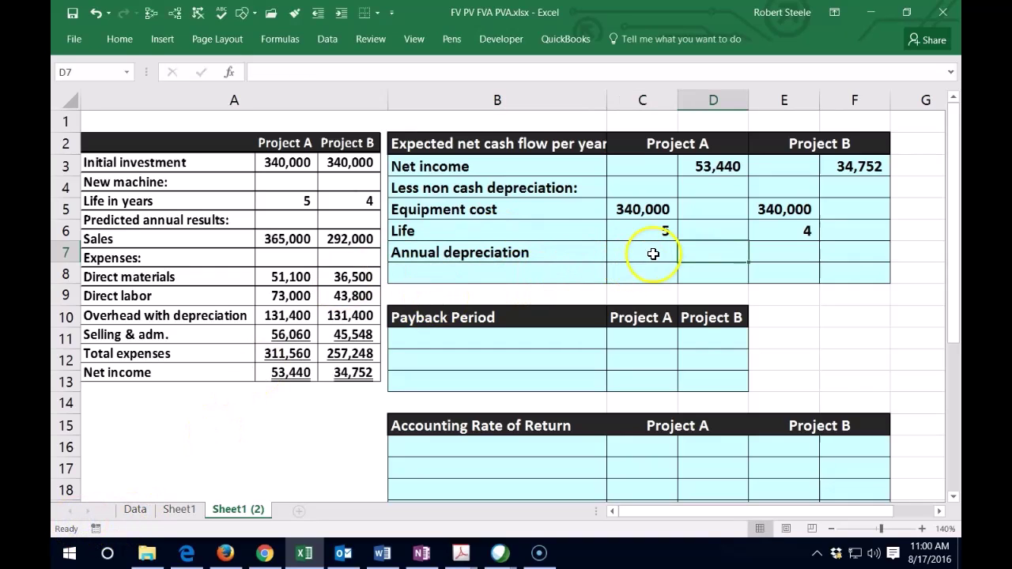
pyautogui.write('=')
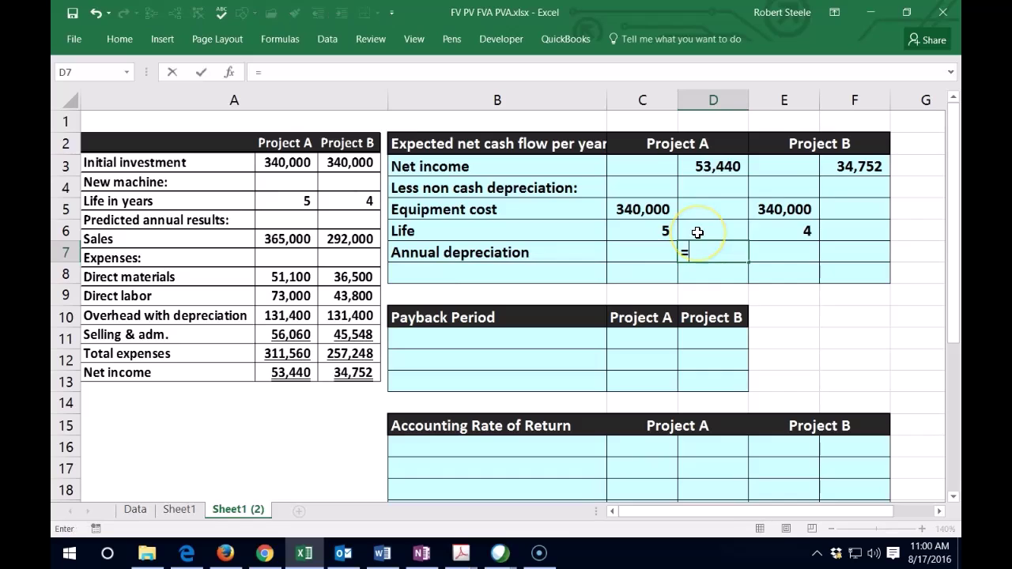
pyautogui.click(646, 215)
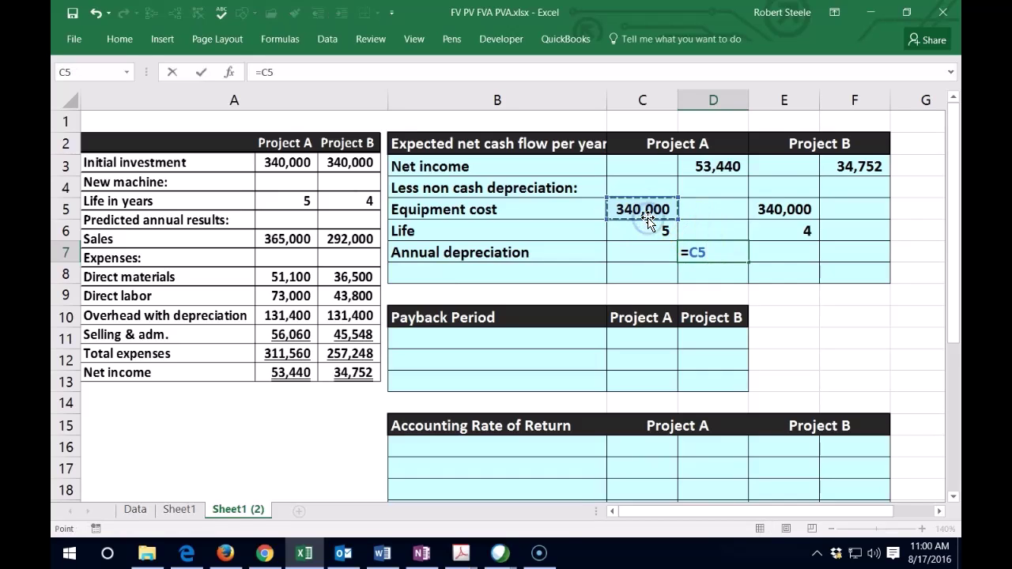
pyautogui.write('/')
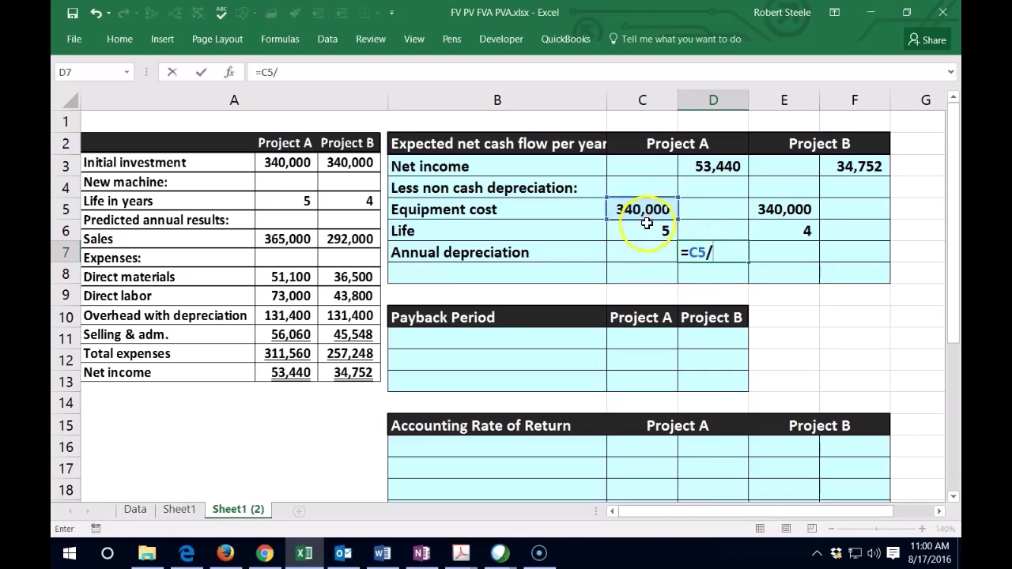
pyautogui.click(646, 229)
pyautogui.hotkey('ctrl', 'Return')
pyautogui.press('Return')
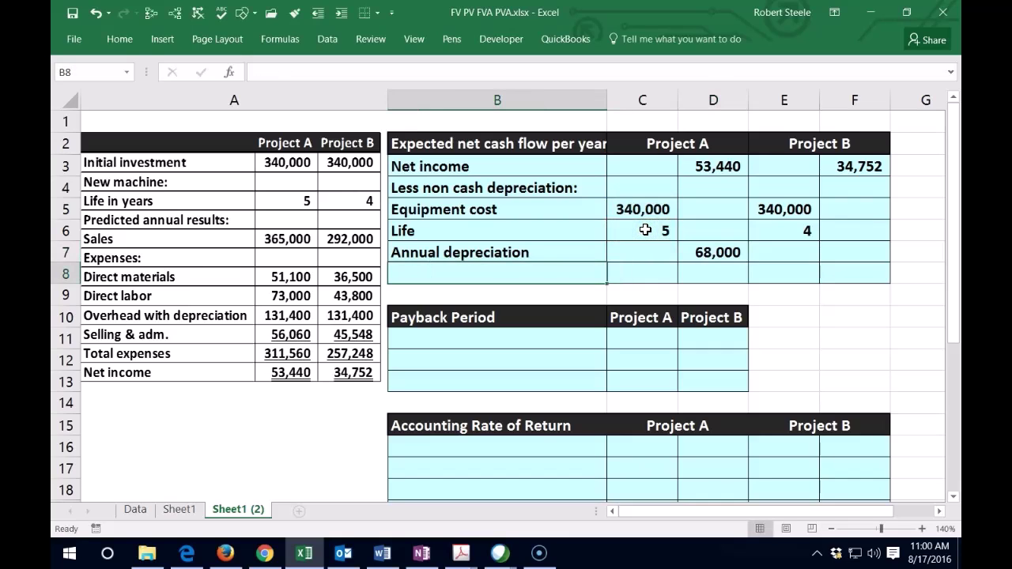
pyautogui.hotkey('shift', 'Return')
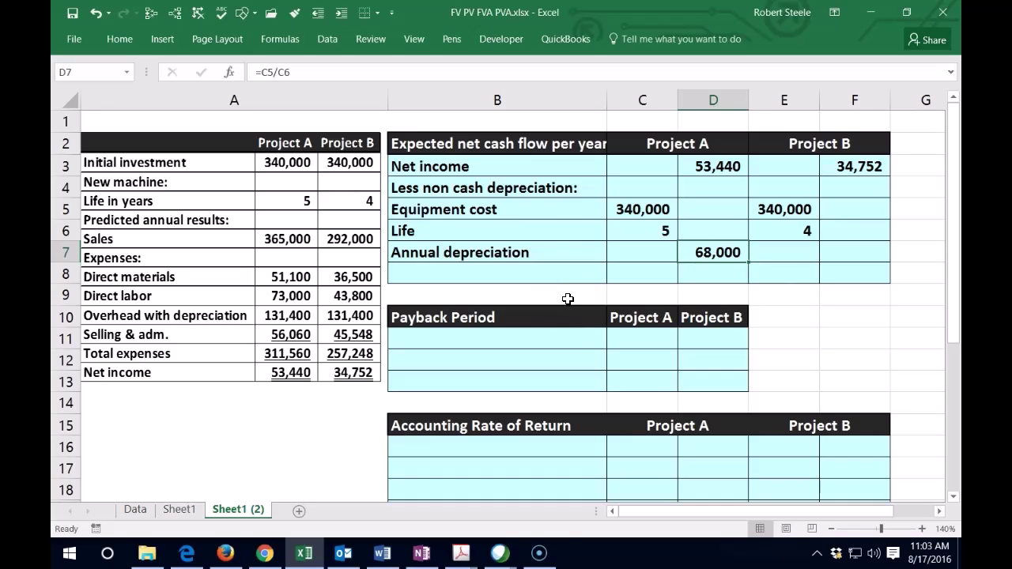
# - Calculate Project B's annual depreciation in F7 with the formula =E5/E6
pyautogui.click(851, 247)
pyautogui.write('=')
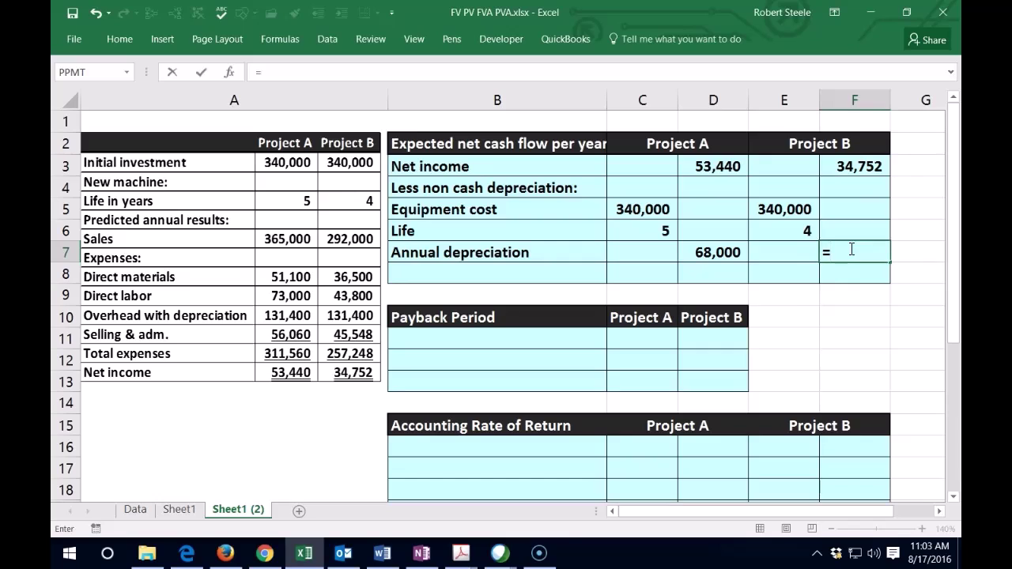
pyautogui.click(775, 210)
pyautogui.write('/')
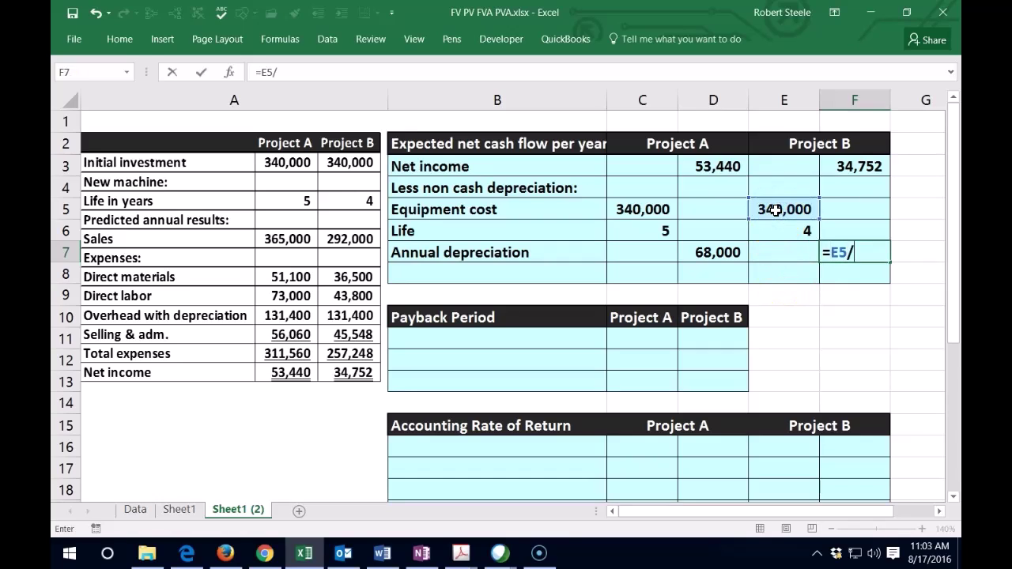
pyautogui.click(778, 229)
pyautogui.hotkey('ctrl', 'Return')
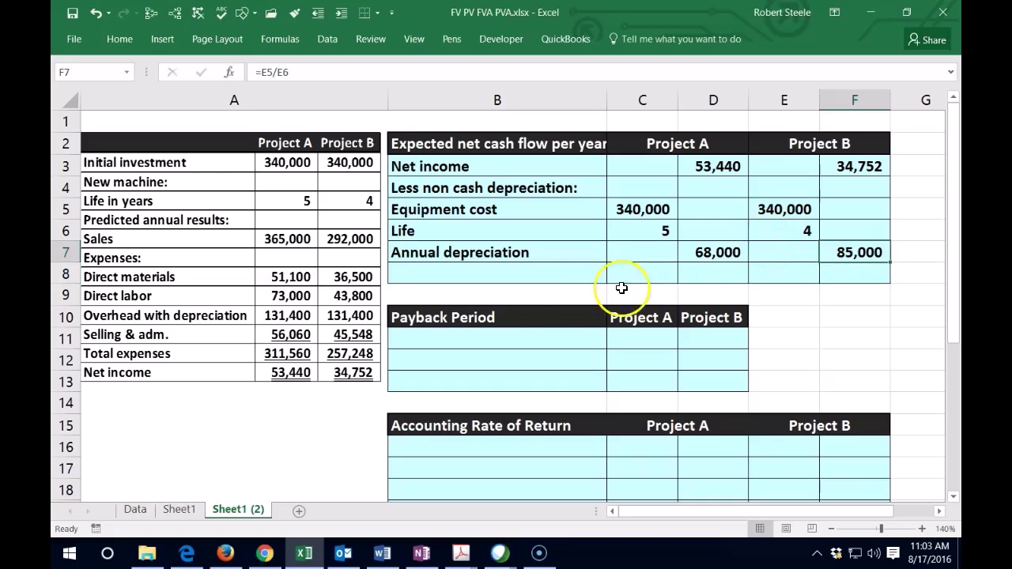
# - Label B8 "Expected net cash flow per year" and calculate Project A's amount in D8 with the formula =D3+D7
pyautogui.click(439, 276)
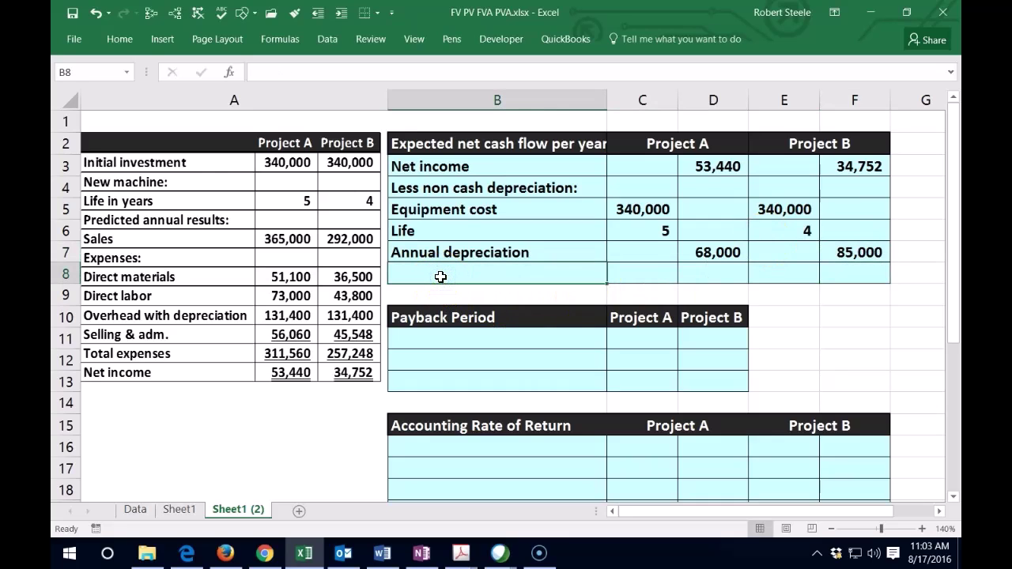
pyautogui.click(719, 269)
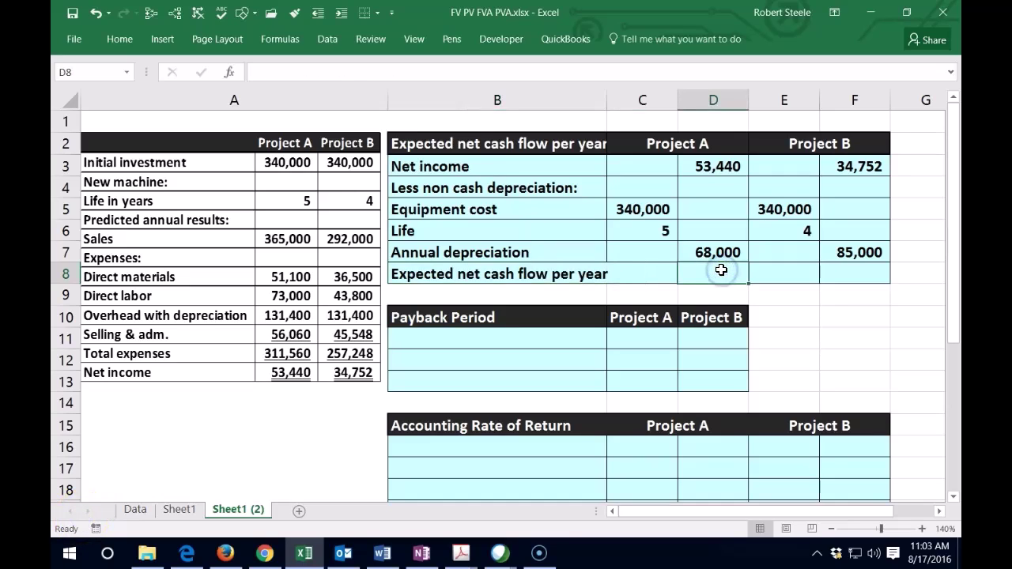
pyautogui.write('=')
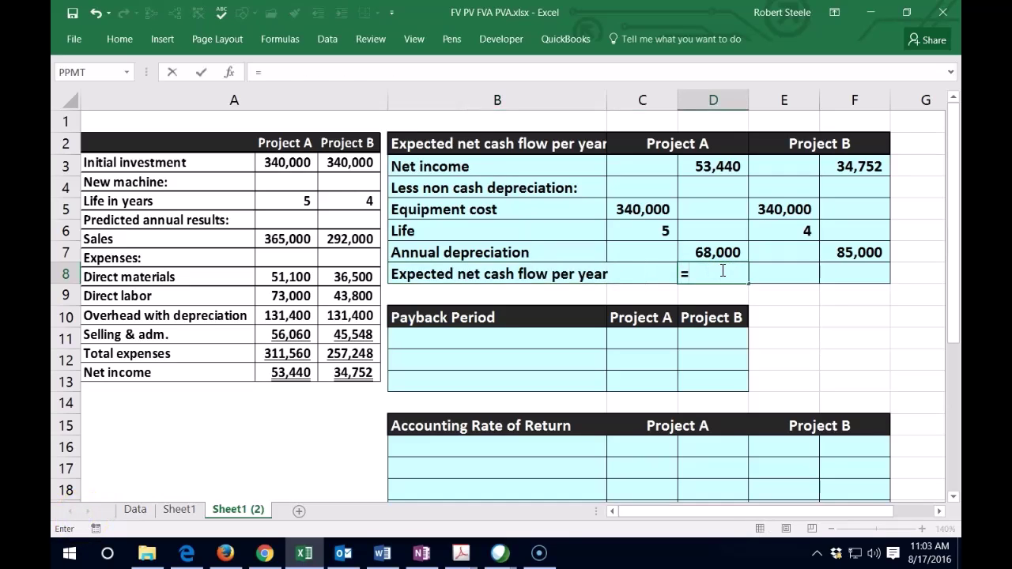
pyautogui.click(726, 167)
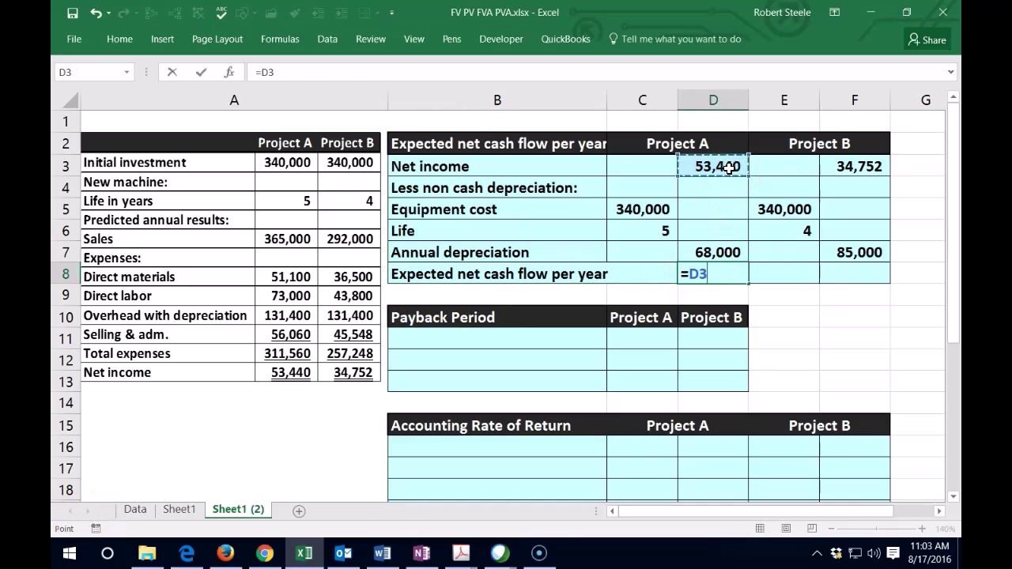
pyautogui.write('+')
pyautogui.click(721, 252)
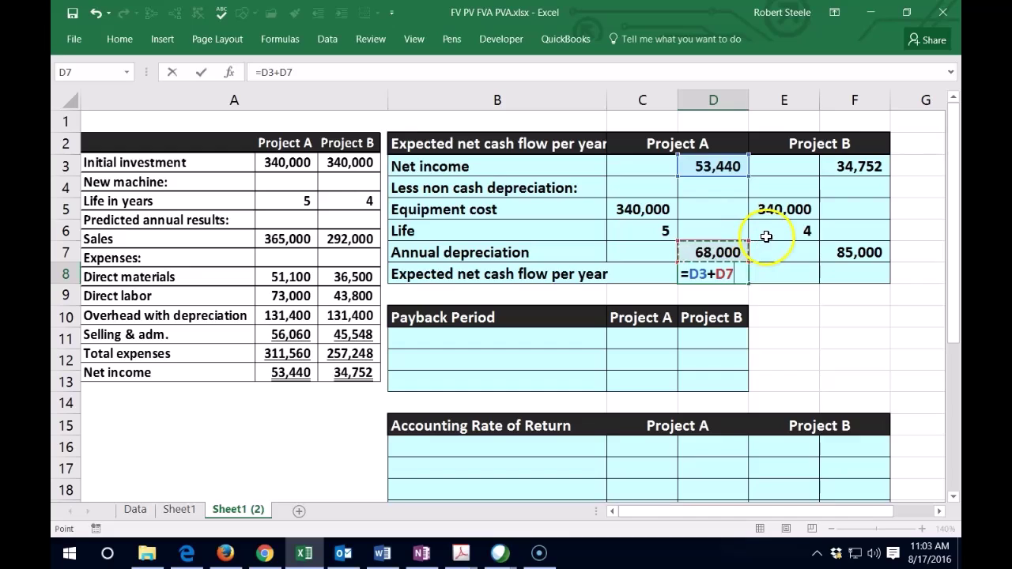
pyautogui.press('Return')
# - Calculate Project B's expected net cash flow per year in F8 with the formula =F3+F7
pyautogui.press('Right')
pyautogui.press('Right')
pyautogui.press('Up')
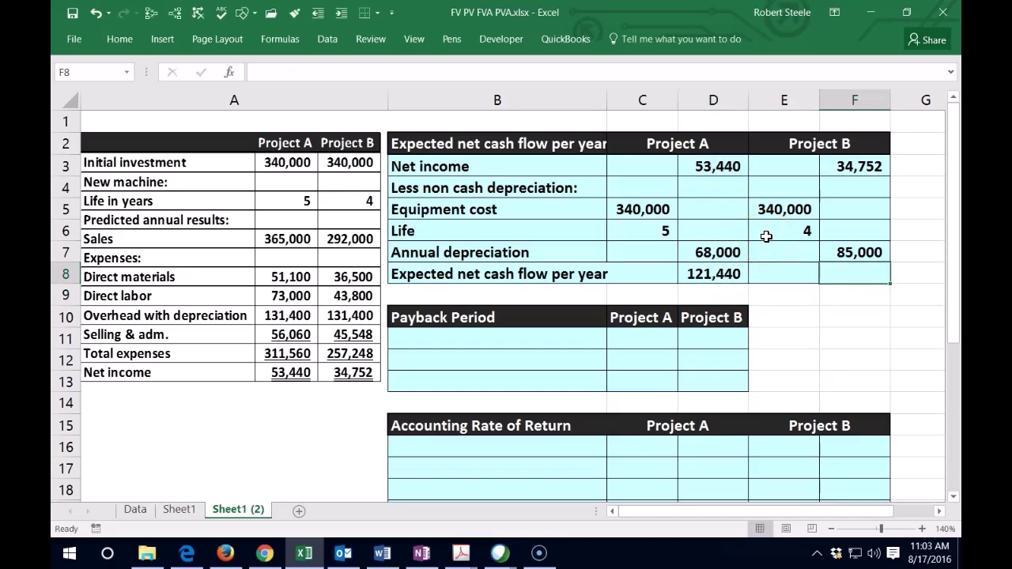
pyautogui.write('=')
pyautogui.click(842, 167)
pyautogui.write('+')
pyautogui.click(869, 253)
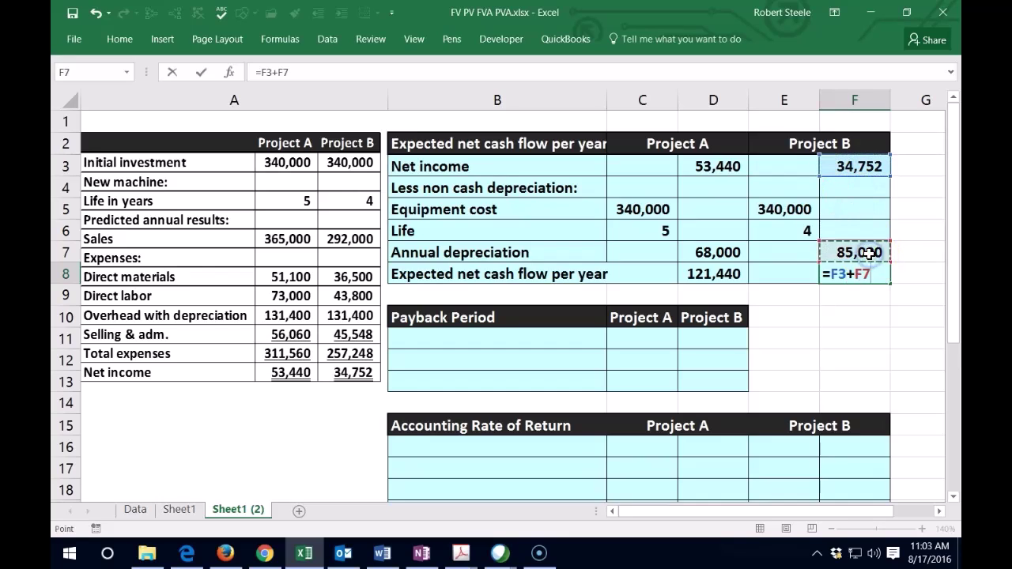
pyautogui.press('Return')
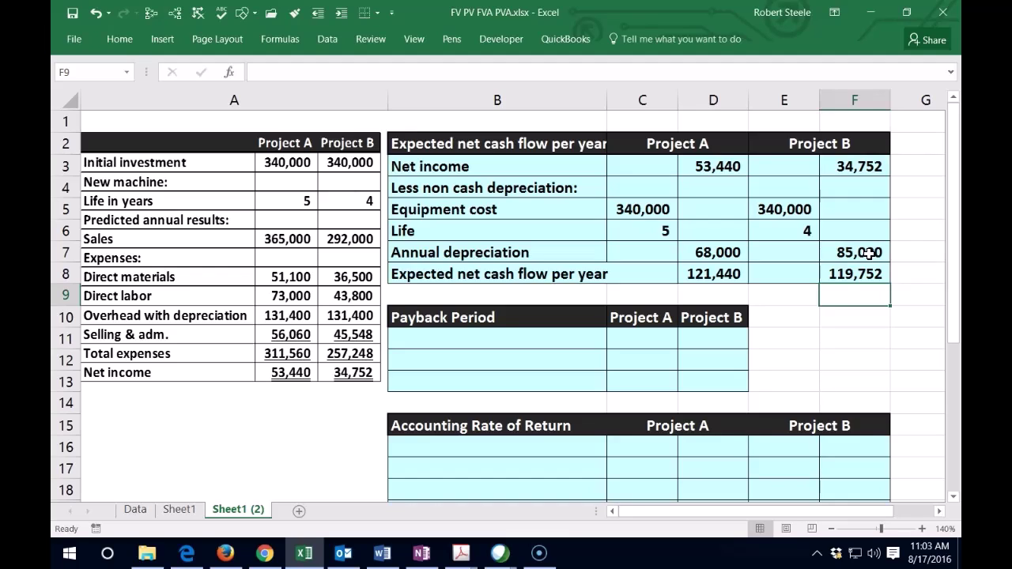
# - Underline the life values of both projects in C6 and E6
pyautogui.click(645, 234)
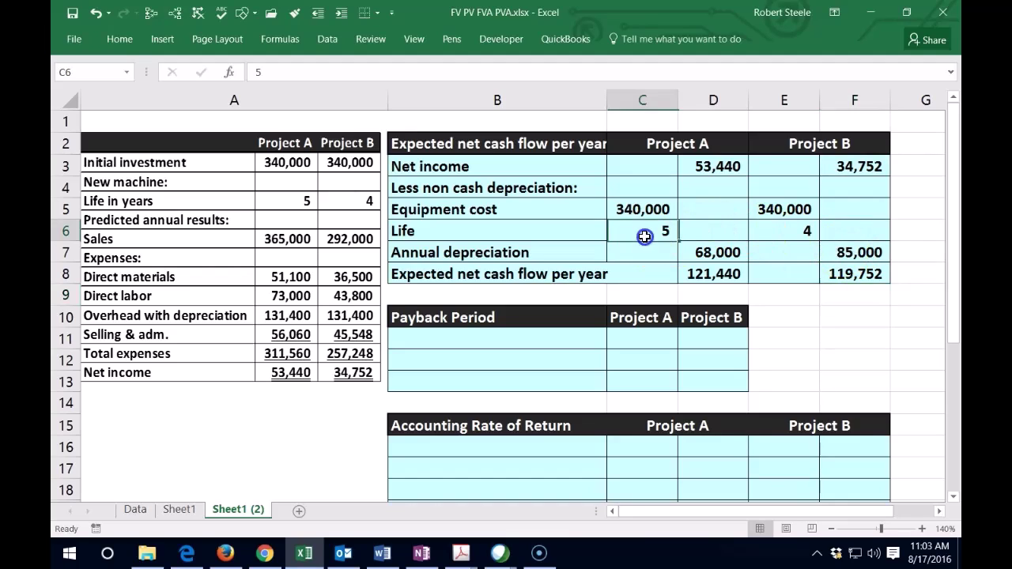
pyautogui.click(120, 39)
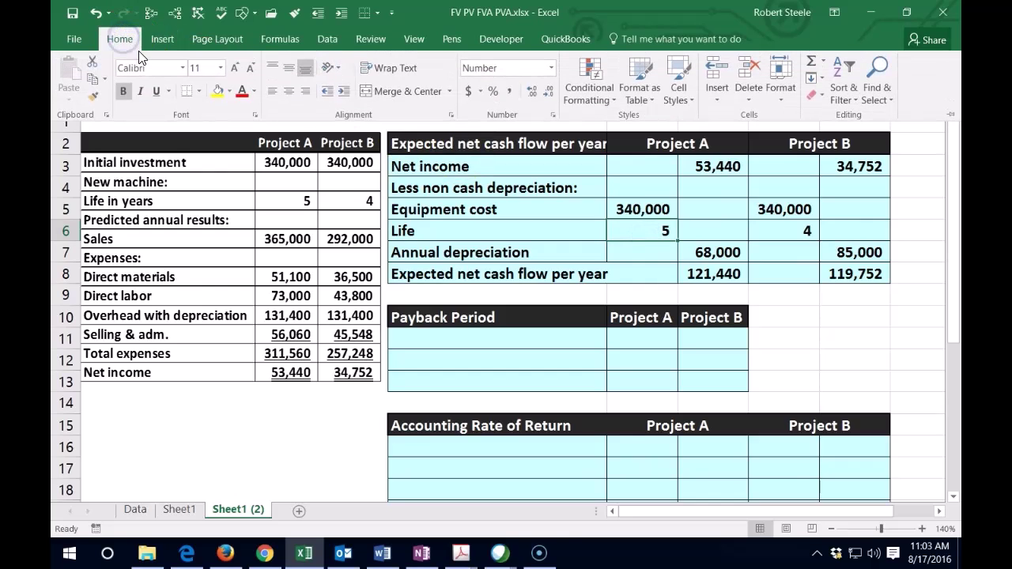
pyautogui.click(156, 91)
pyautogui.click(780, 222)
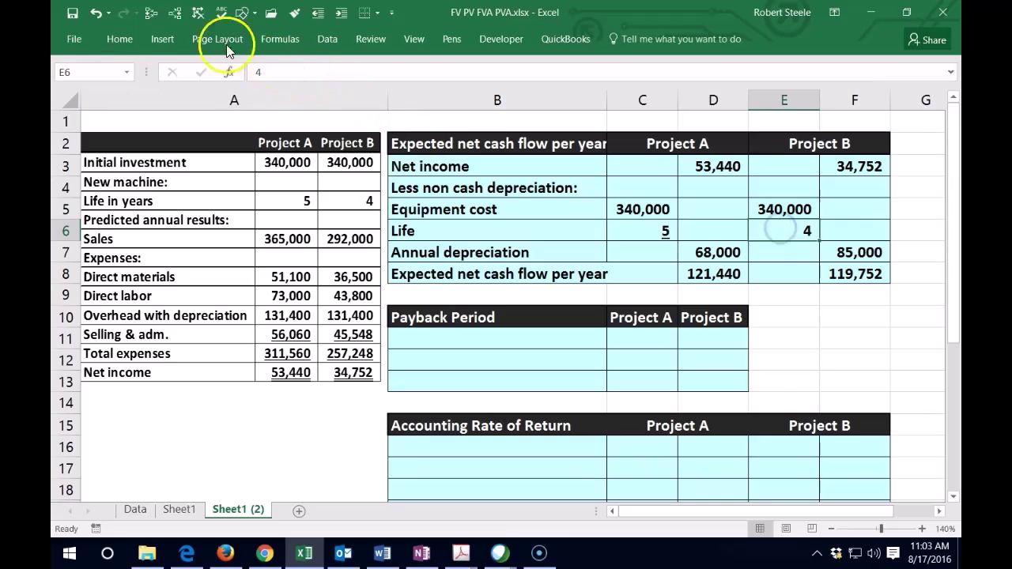
pyautogui.click(113, 36)
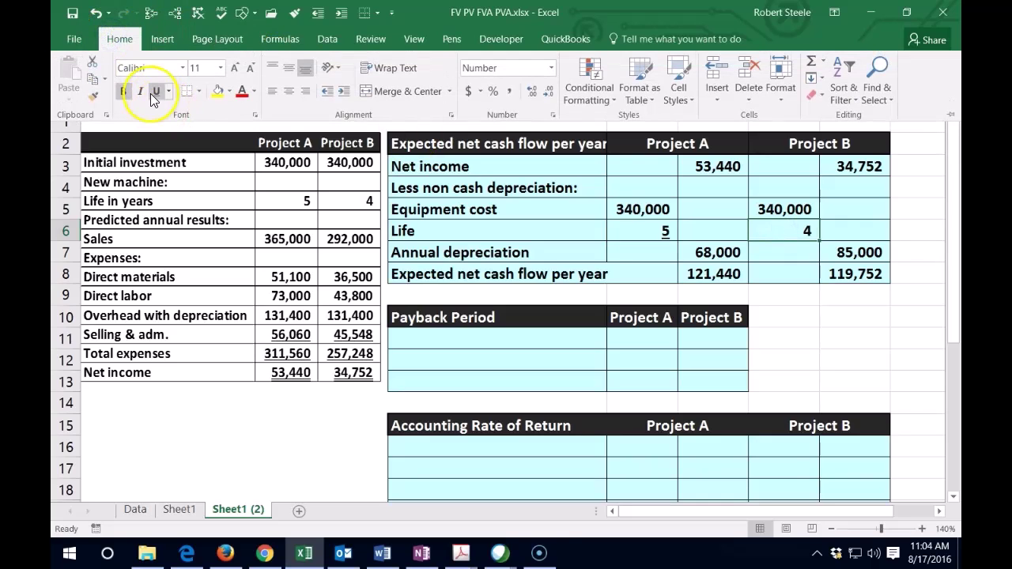
# - Indent the labels in B5:B8 by one level, and the Expected net cash flow per year label in B8 by a second level
pyautogui.click(548, 206)
pyautogui.moveTo(547, 206); pyautogui.dragTo(488, 262)
pyautogui.click(120, 40)
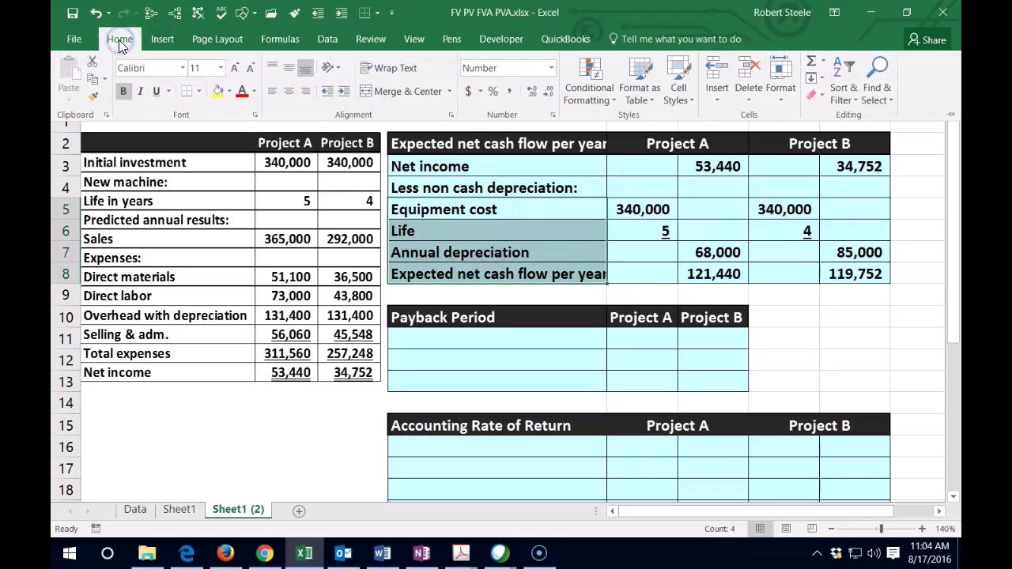
pyautogui.click(345, 93)
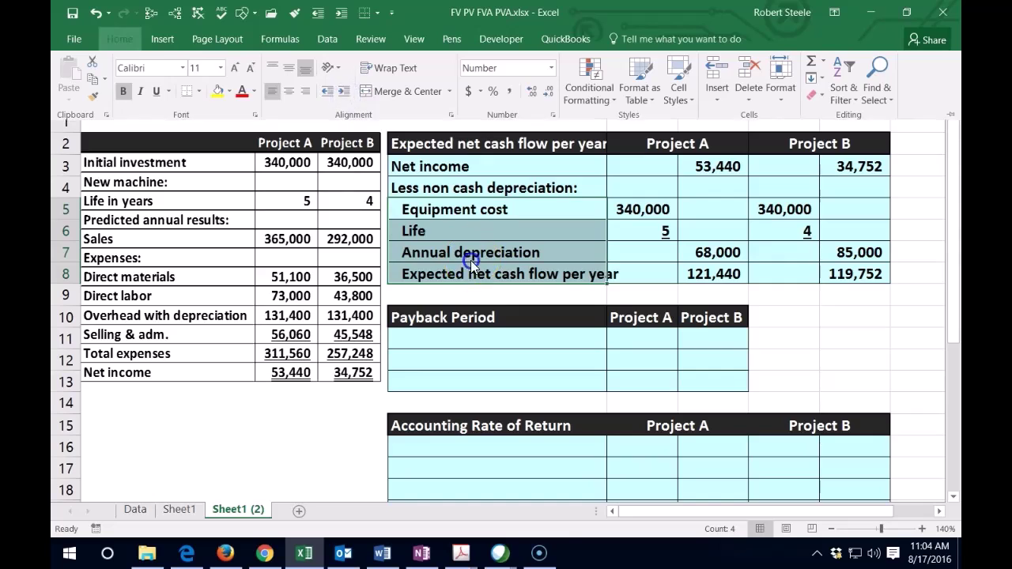
pyautogui.click(437, 273)
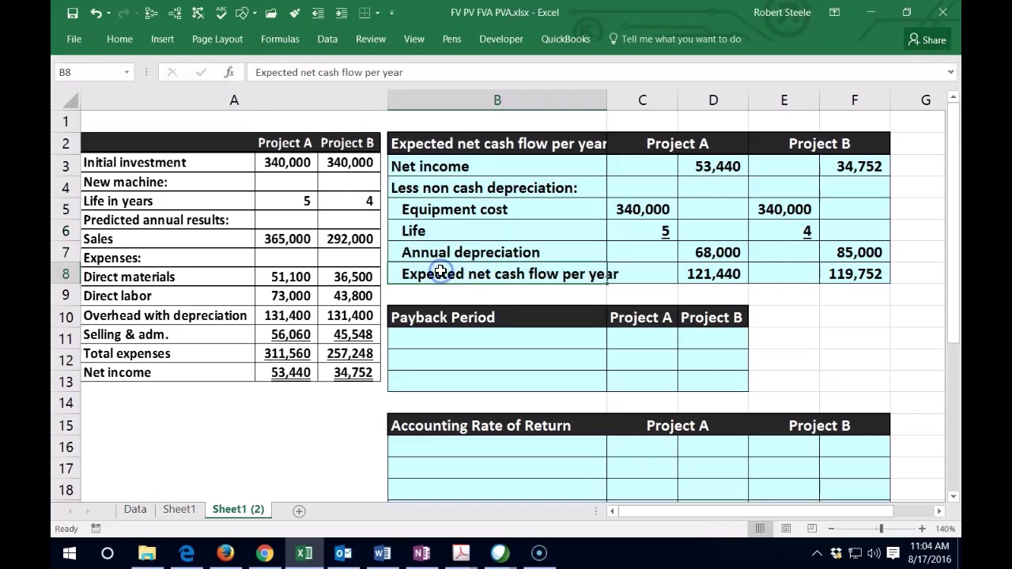
pyautogui.click(119, 39)
pyautogui.click(341, 91)
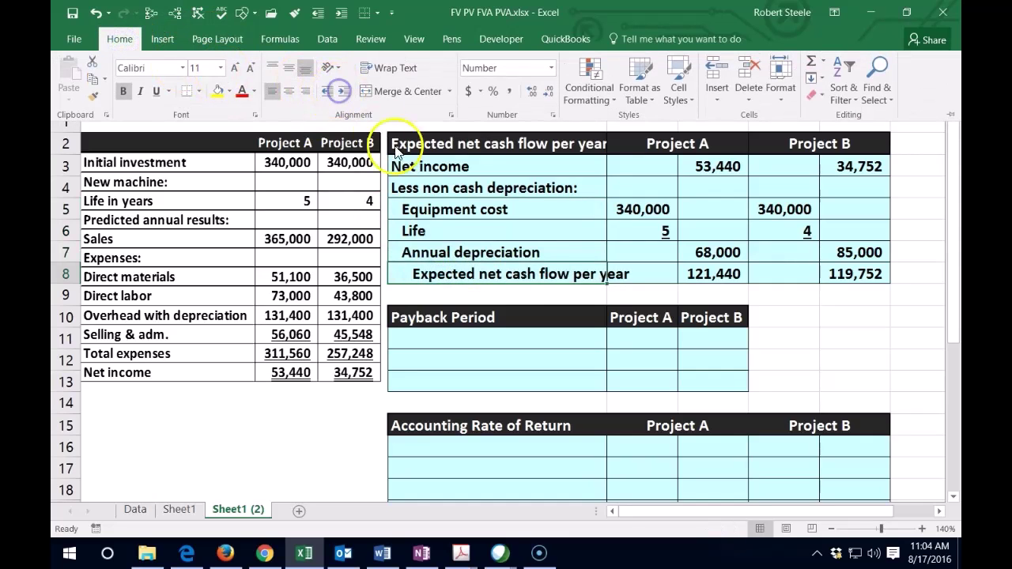
pyautogui.click(500, 241)
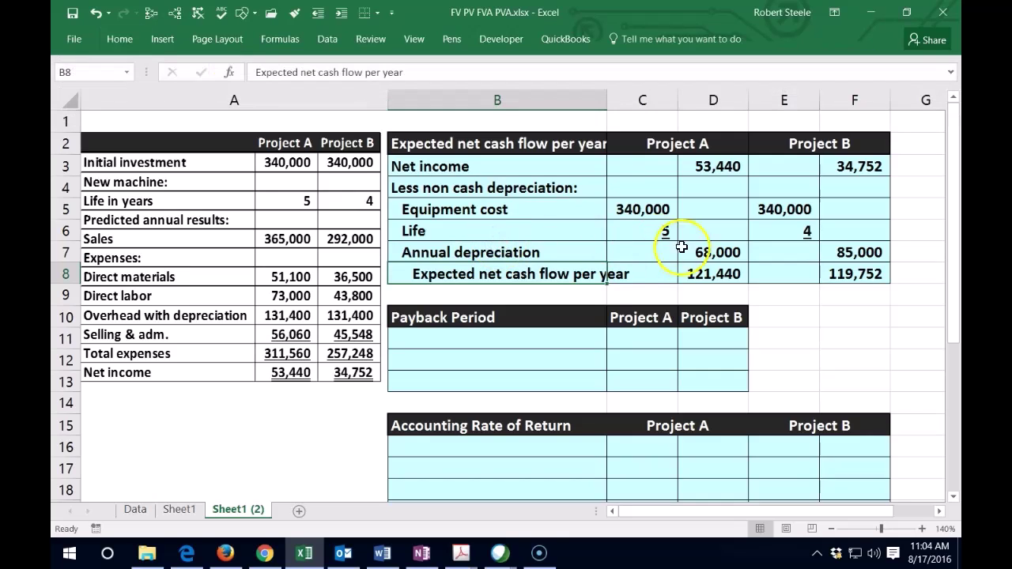
# - Underline the annual depreciation amounts of both projects in D7 and F7
pyautogui.click(714, 252)
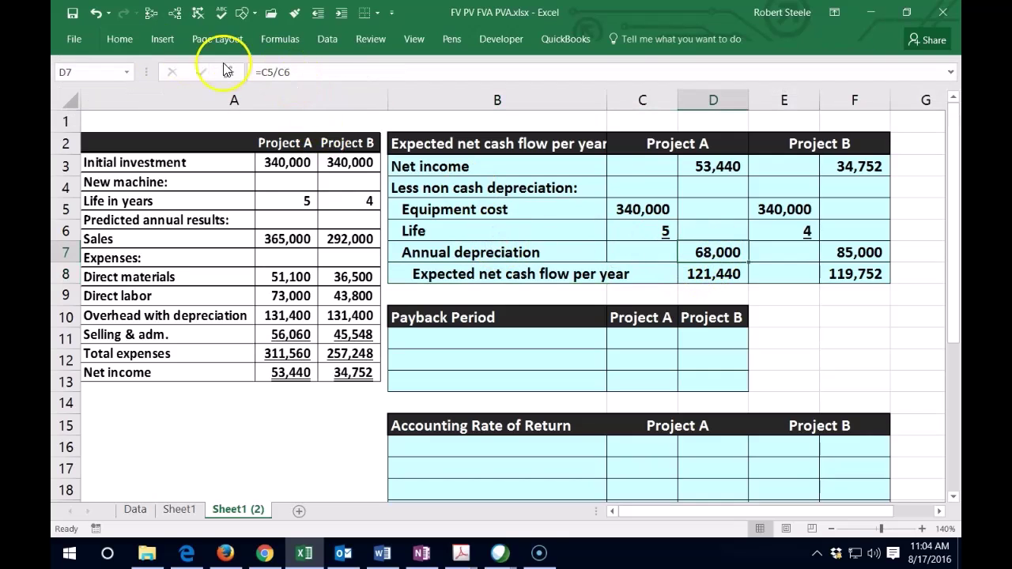
pyautogui.click(119, 38)
pyautogui.click(156, 90)
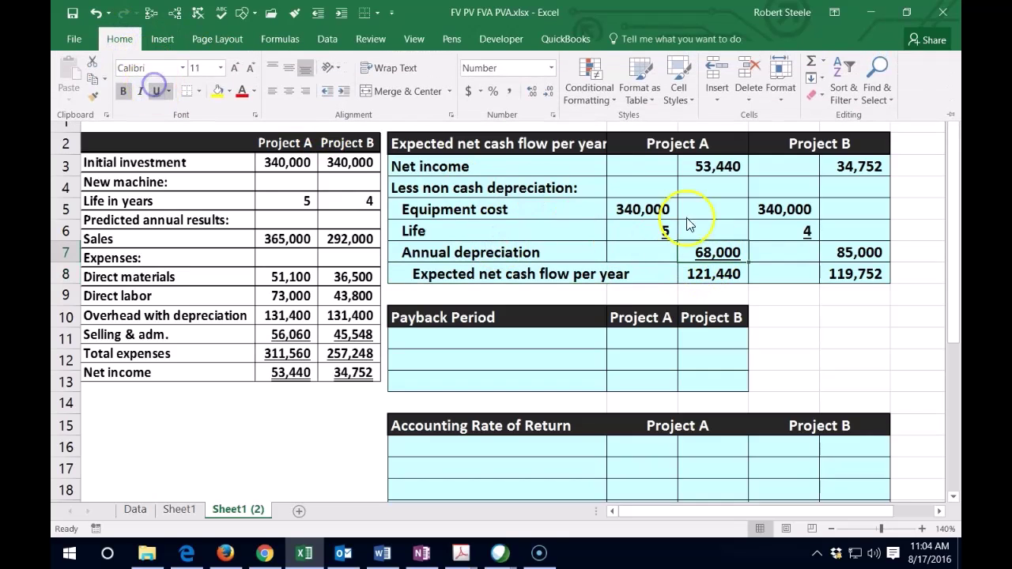
pyautogui.click(858, 252)
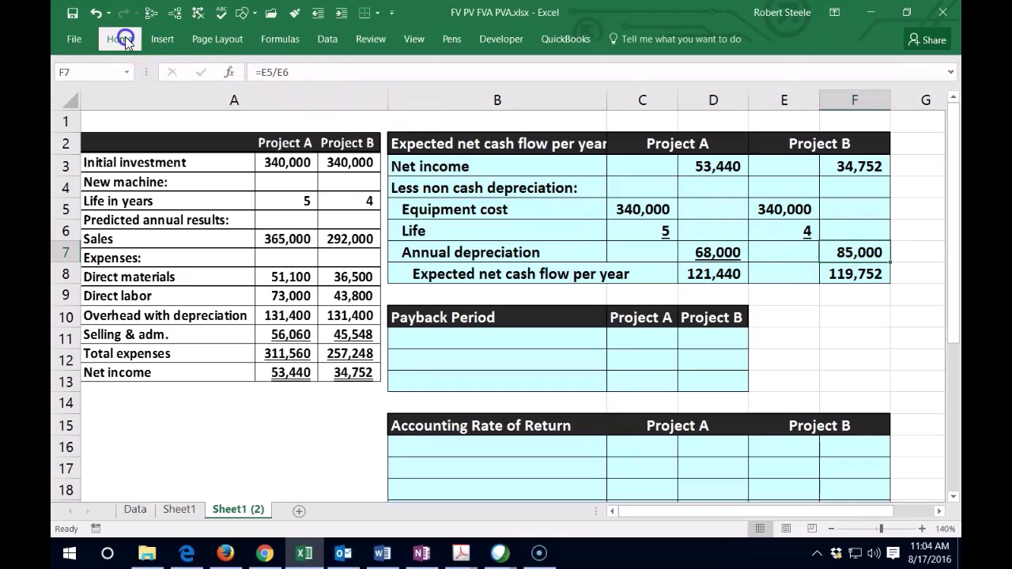
pyautogui.click(119, 39)
pyautogui.click(157, 90)
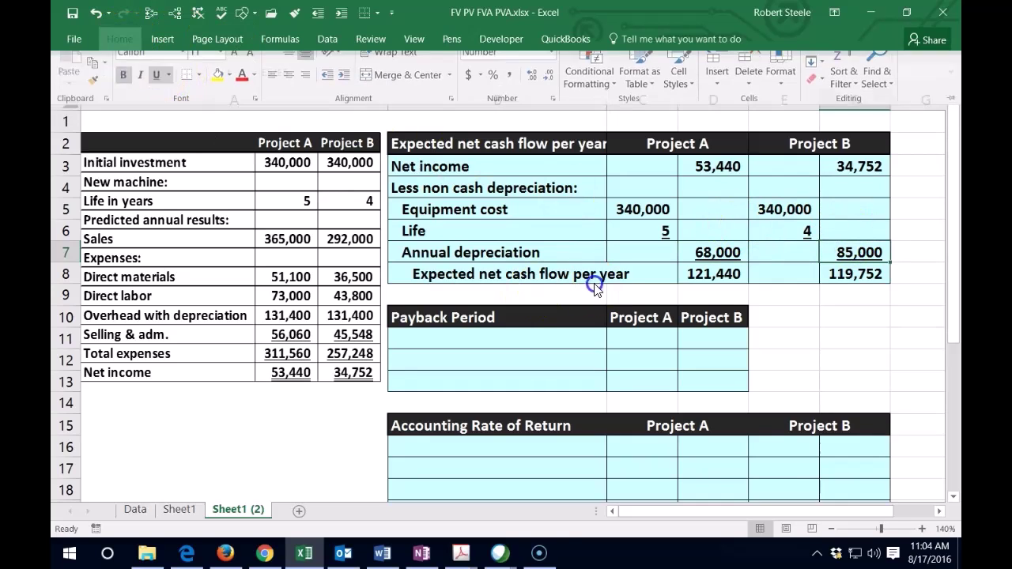
# - Apply a double underline to both projects' expected net cash flow totals in D8 and F8
pyautogui.click(714, 273)
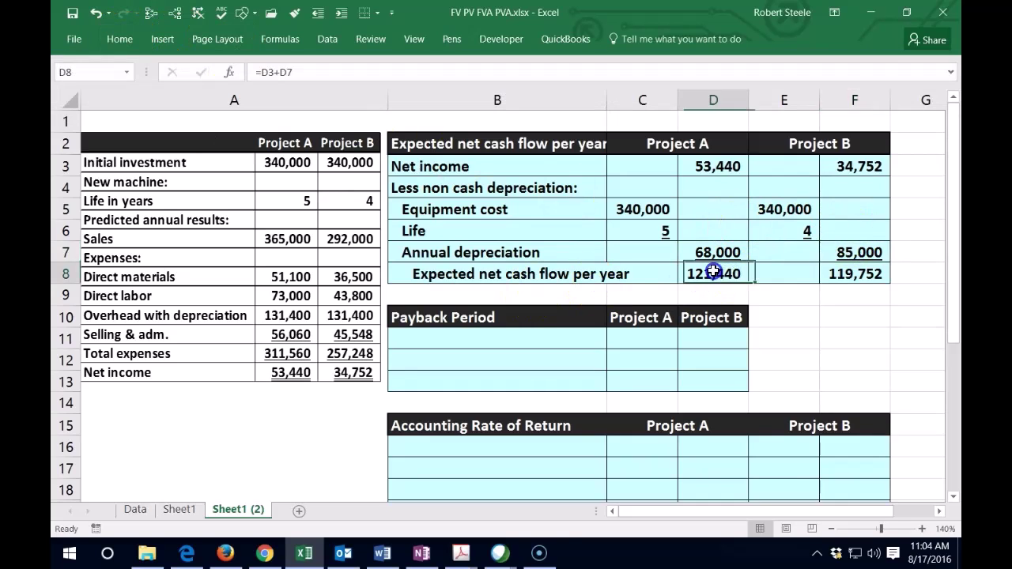
pyautogui.keyDown('ctrl'); pyautogui.click(862, 273); pyautogui.keyUp('ctrl')
pyautogui.click(117, 37)
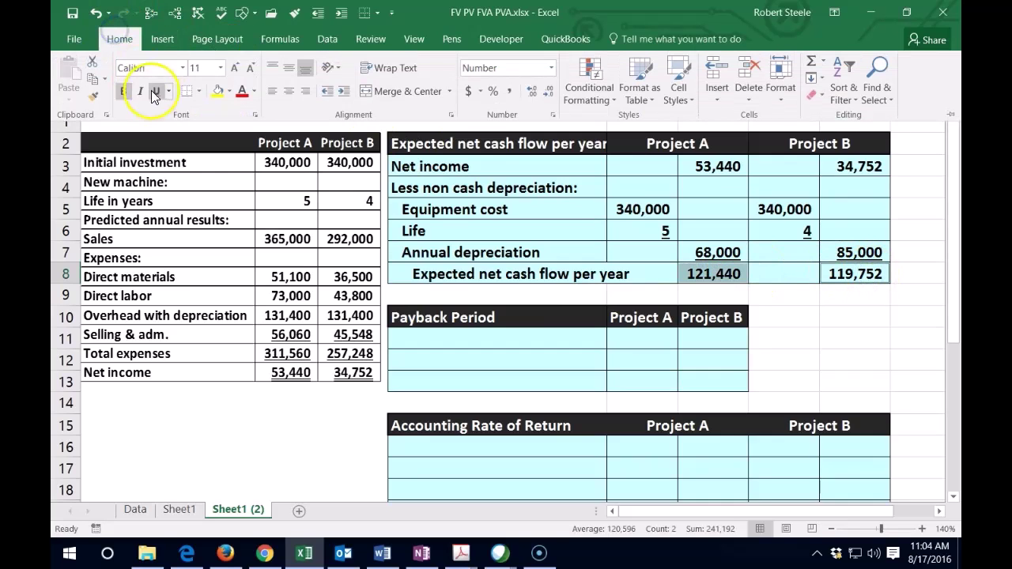
pyautogui.click(167, 92)
pyautogui.click(181, 132)
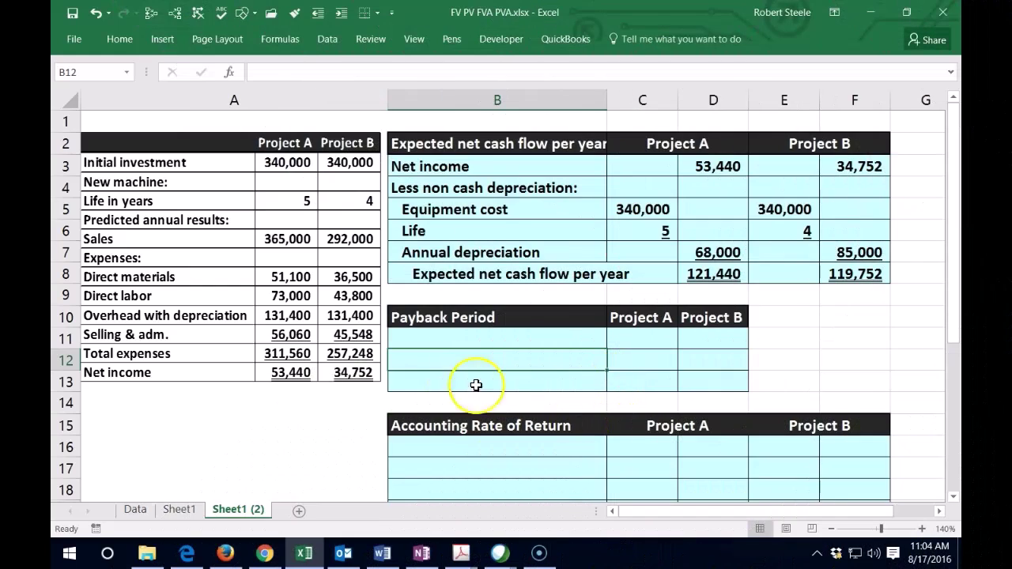
# - Label B11 "Cost of investment" in the Payback Period table and enter 340000 for Project A in C11 and Project B in D11
pyautogui.click(435, 343)
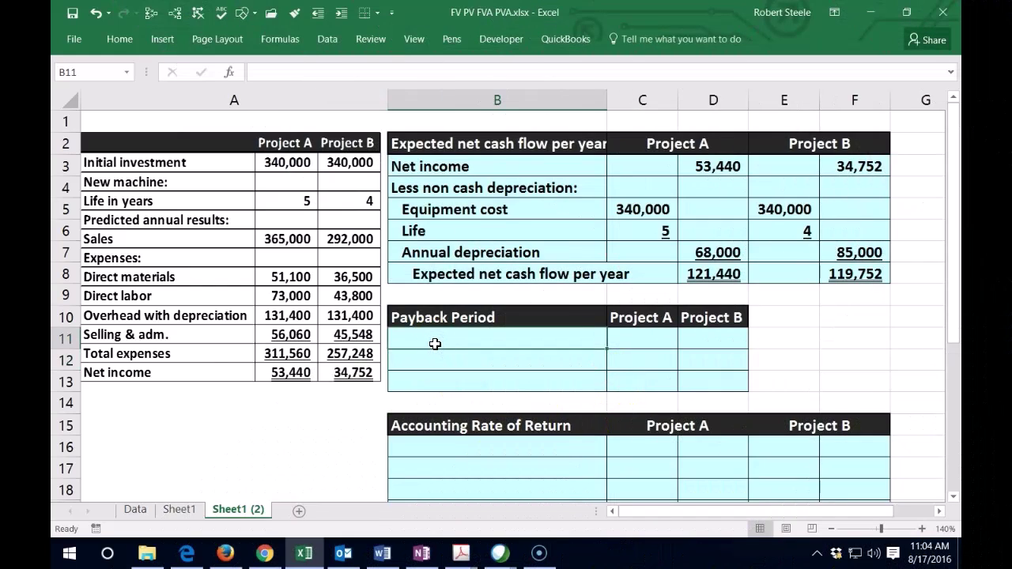
pyautogui.click(436, 346)
pyautogui.write('Cos')
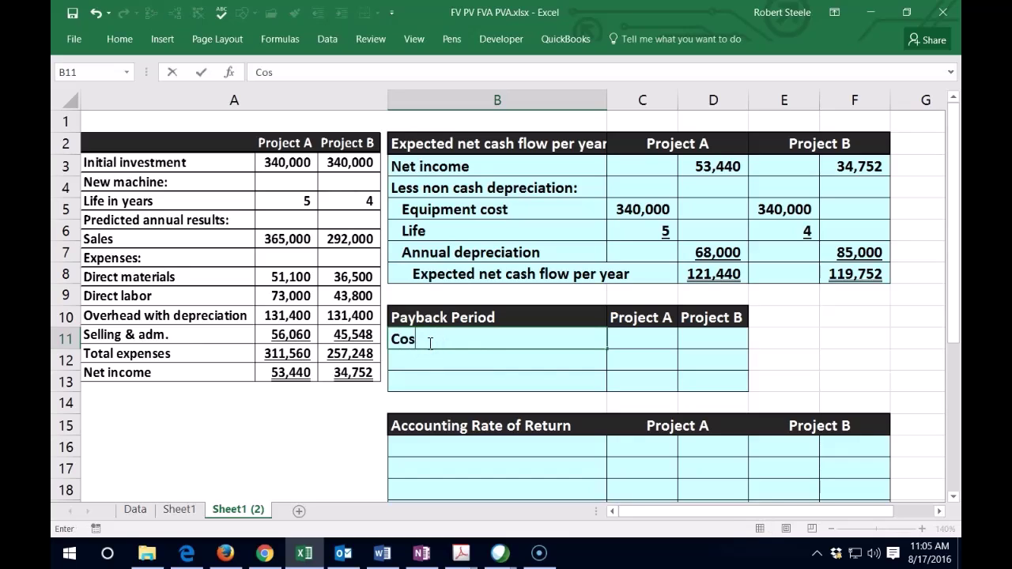
pyautogui.write('t of inve')
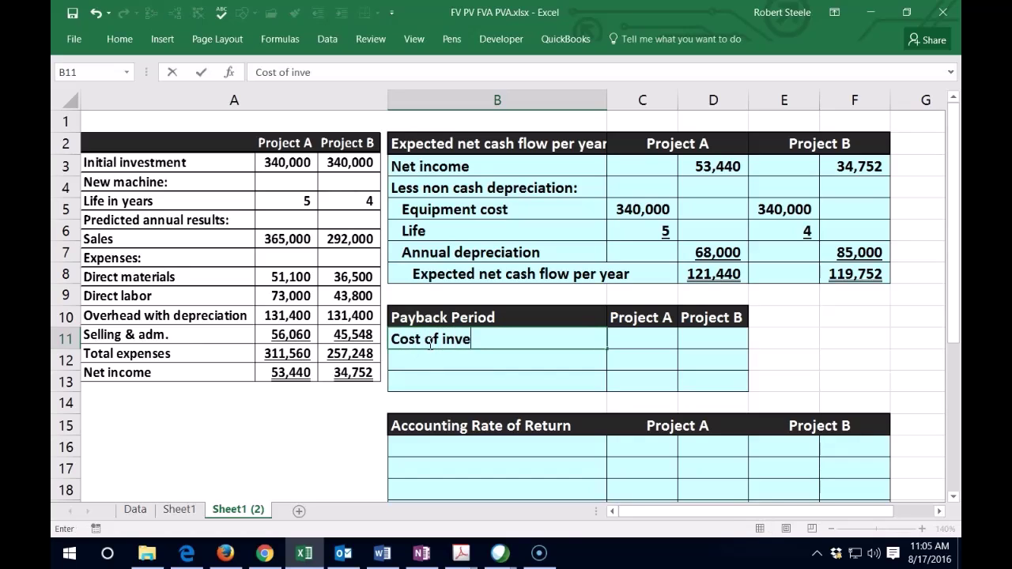
pyautogui.write('stment')
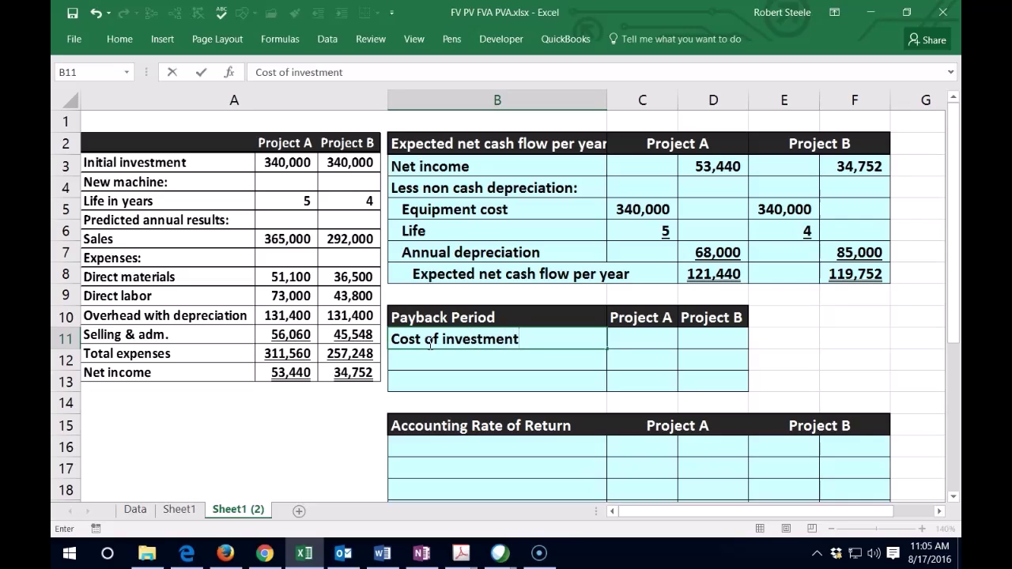
pyautogui.press('Tab')
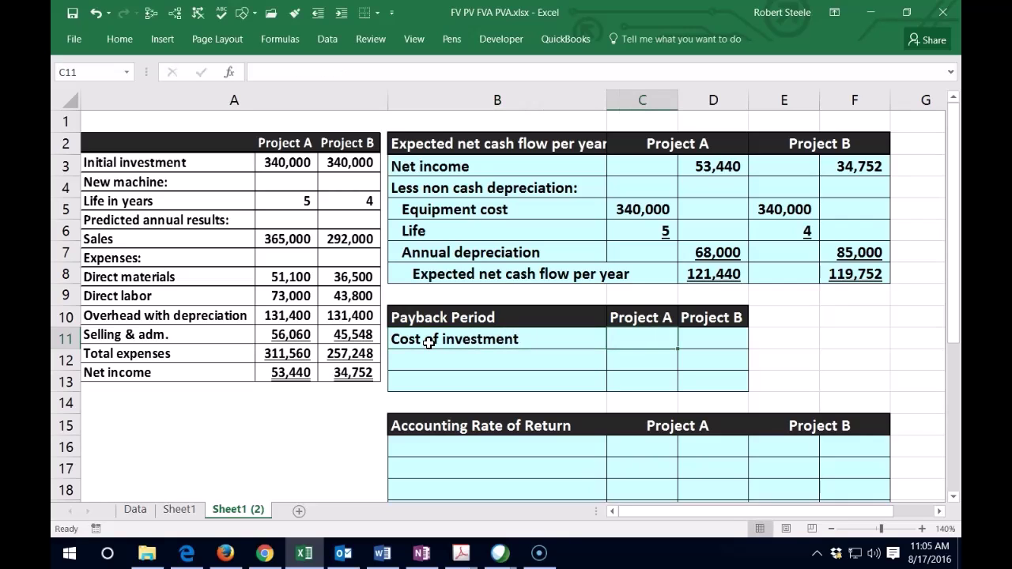
pyautogui.write('340000')
pyautogui.press('Tab')
pyautogui.write('340,00')
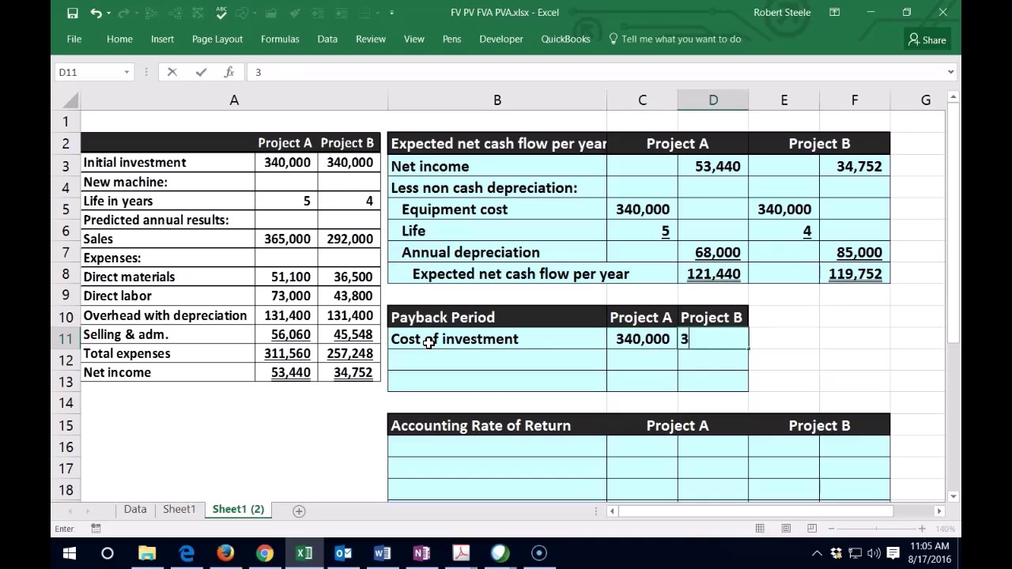
pyautogui.write('000')
pyautogui.press('Return')
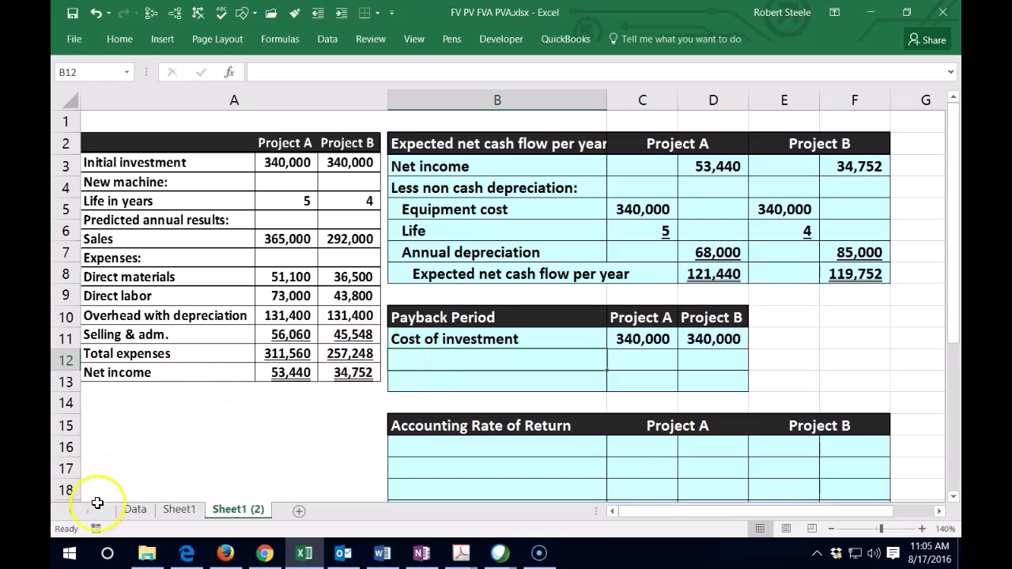
# - Label B12 "(/) Annual net cash flow" and link Project A's amount in C12 with the formula =D8
pyautogui.write('(/) Annual net cash flow')
pyautogui.press('Tab')
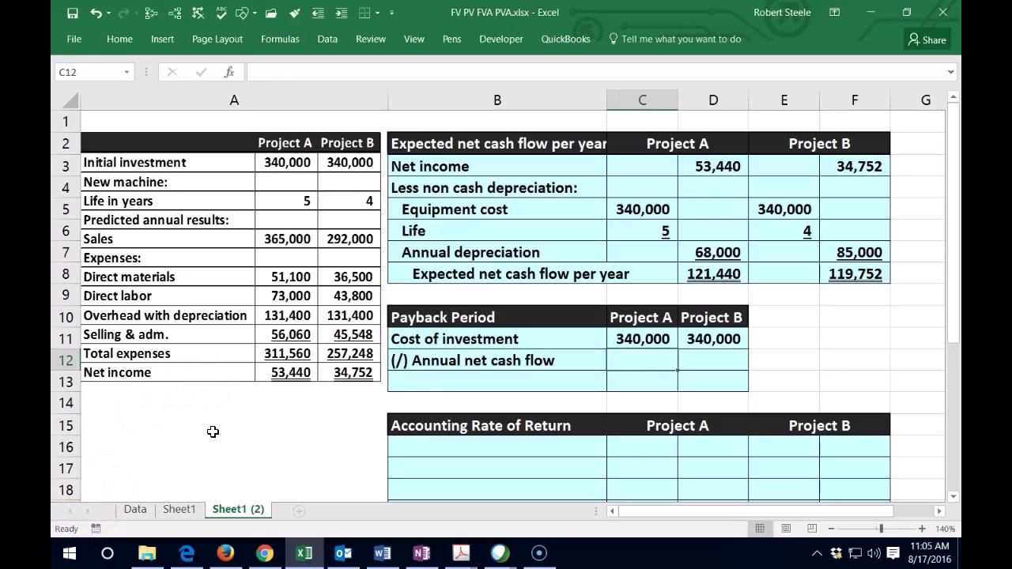
pyautogui.write('=')
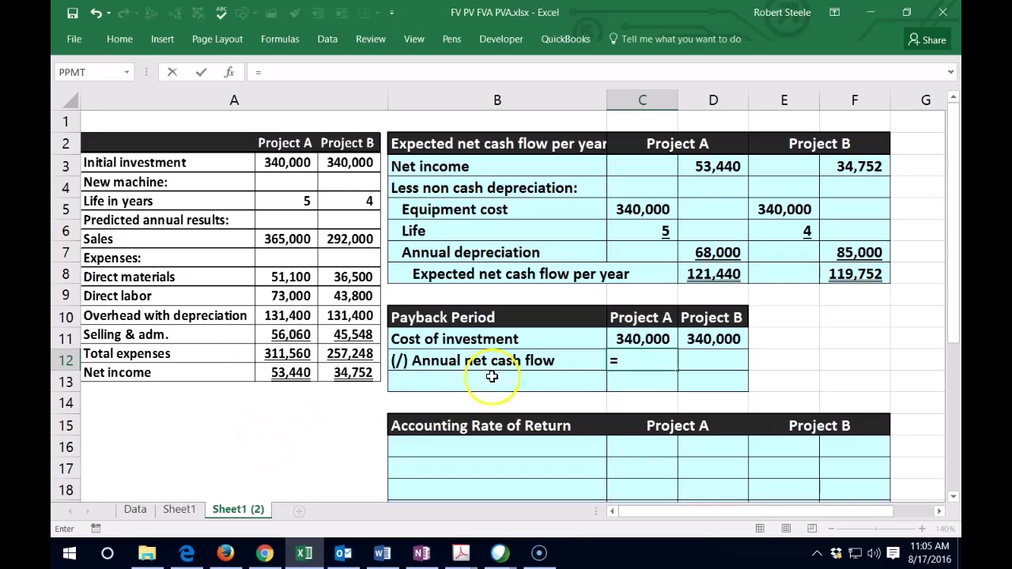
pyautogui.click(713, 274)
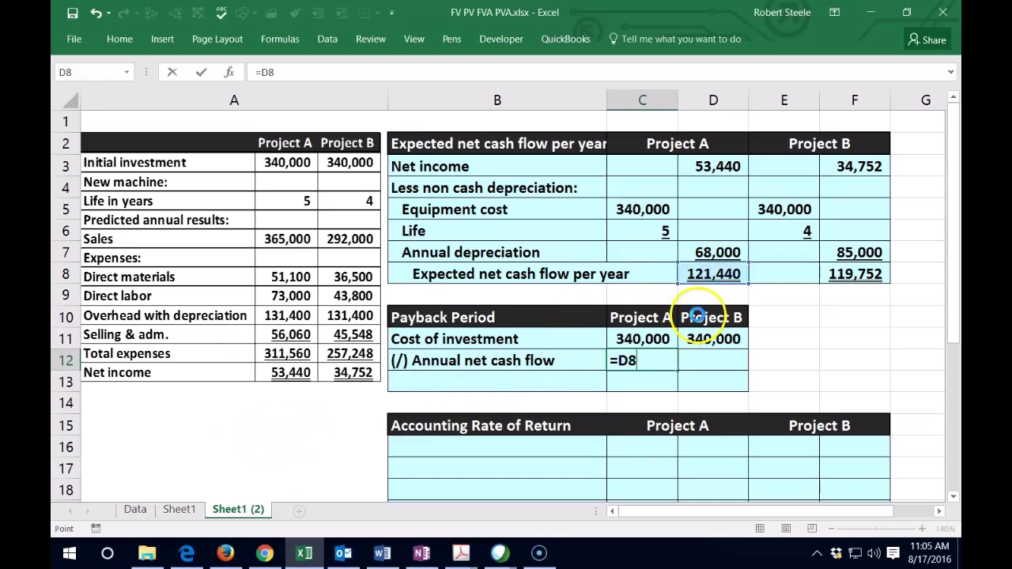
pyautogui.press('Tab')
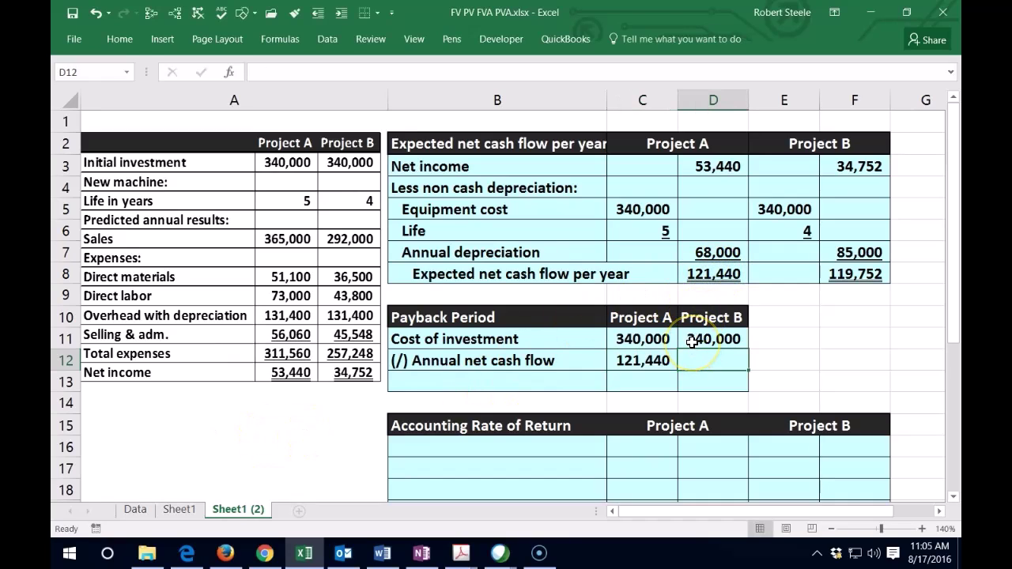
# - Link Project B's annual net cash flow in D12 with the formula =F8
pyautogui.write('=')
pyautogui.click(870, 273)
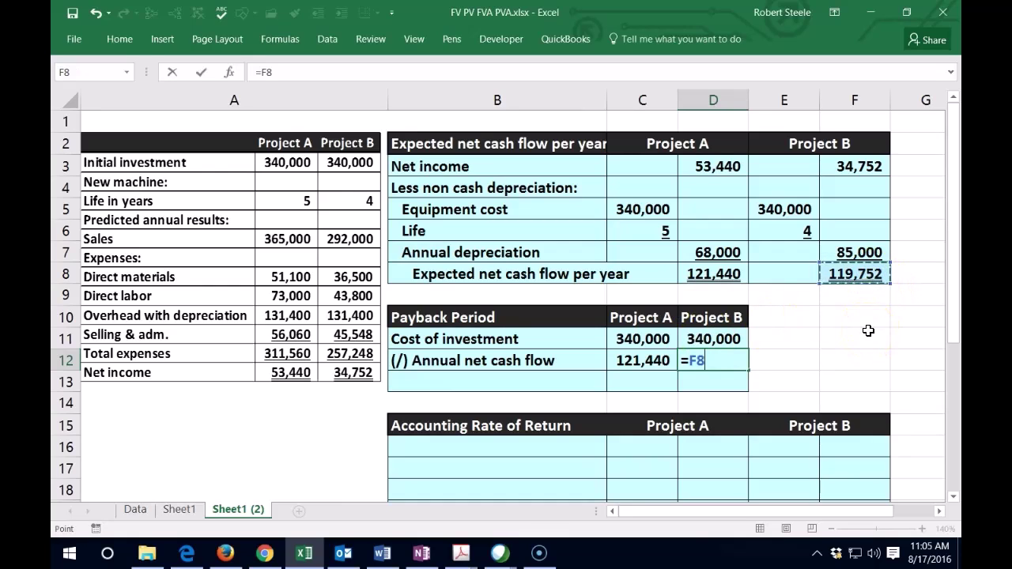
pyautogui.press('Return')
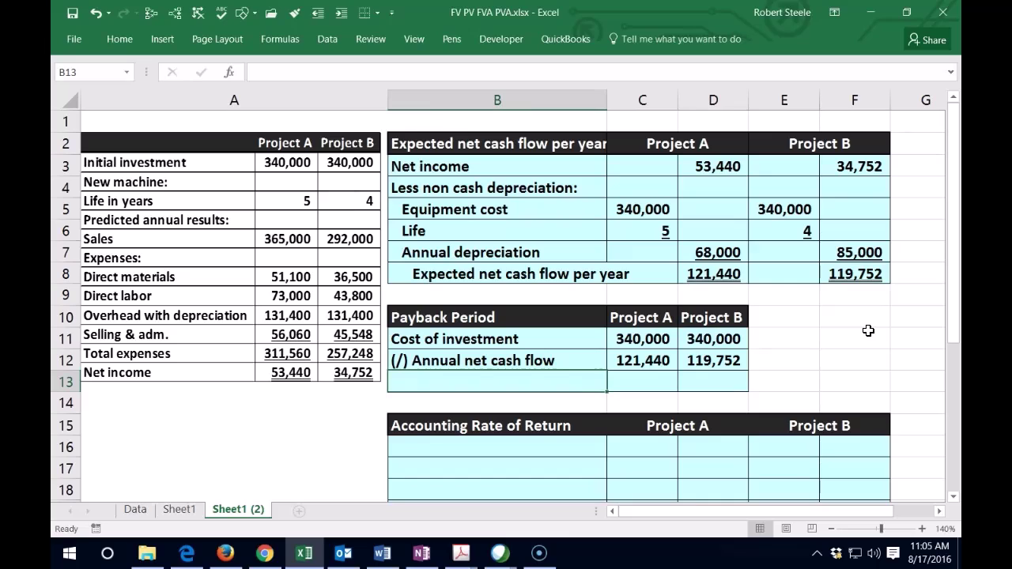
# - Label B13 "Payback period" and calculate Project A's payback period in C13 with the formula =C11/C12
pyautogui.write('Payback period')
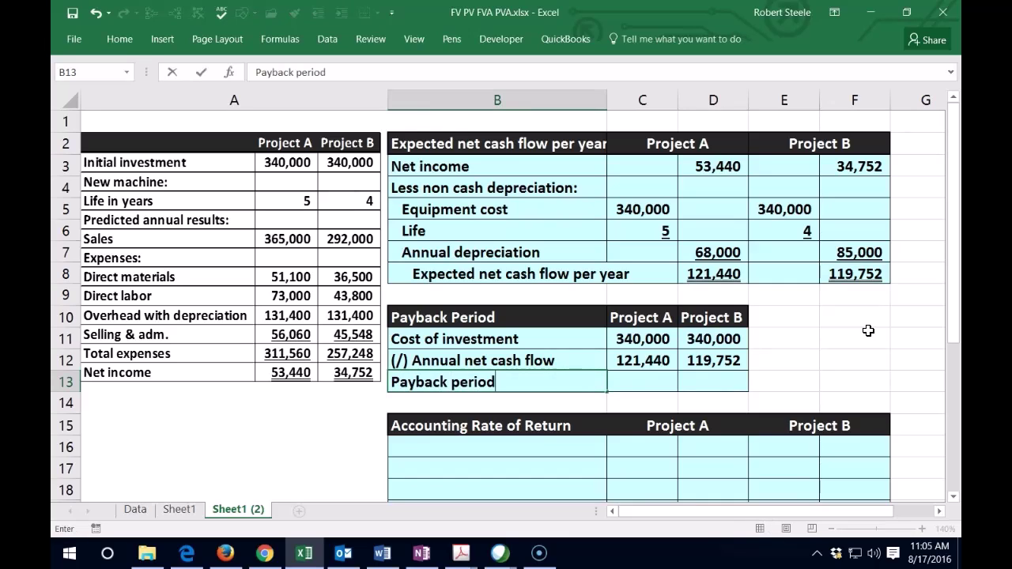
pyautogui.press('Tab')
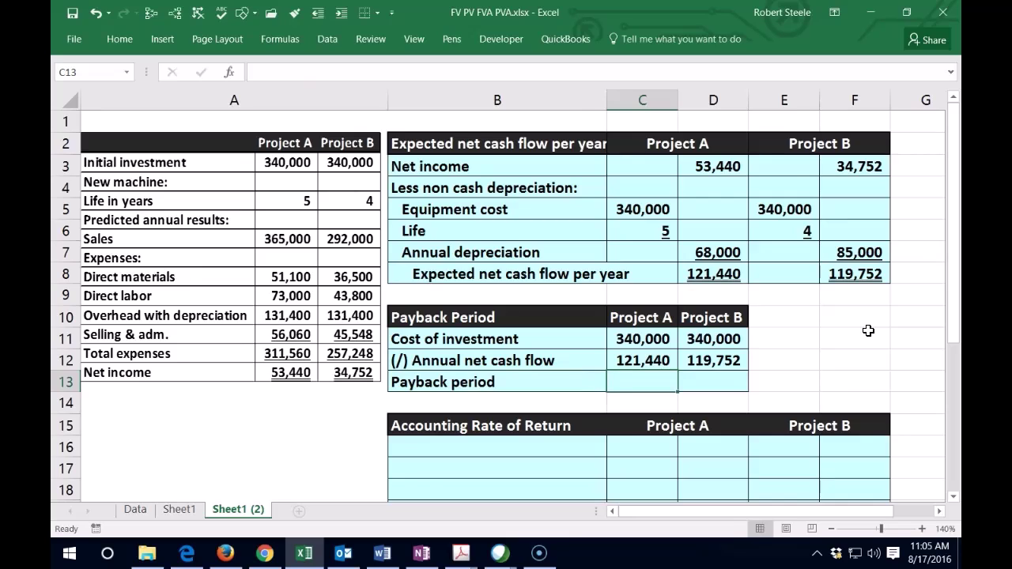
pyautogui.write('=')
pyautogui.click(642, 340)
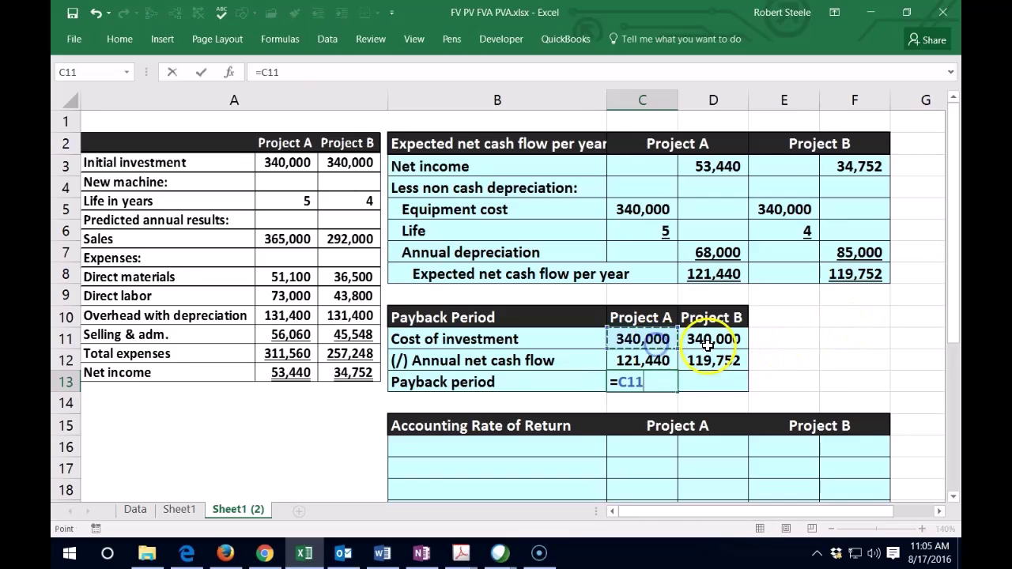
pyautogui.write('/')
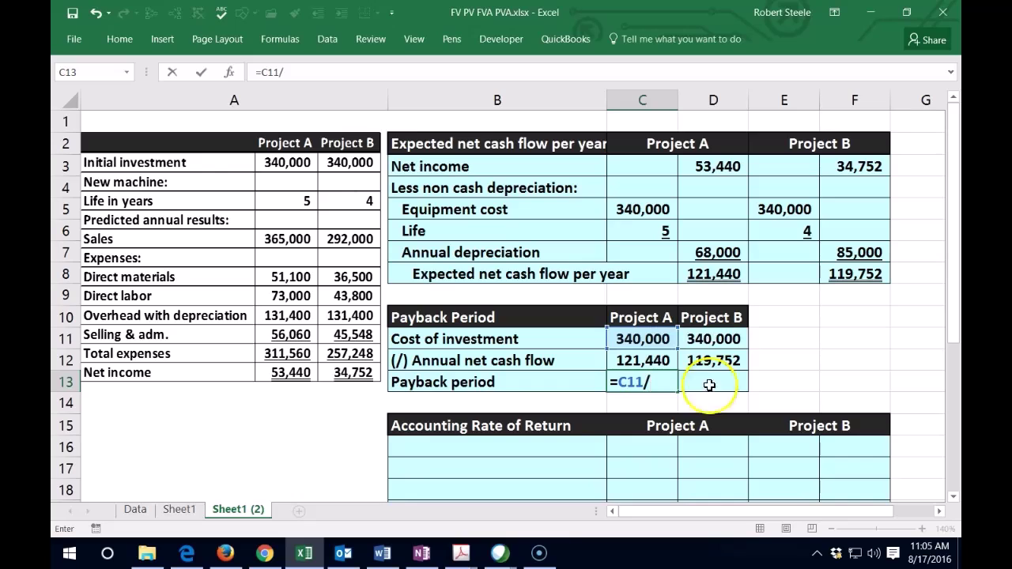
pyautogui.click(640, 364)
pyautogui.press('Return')
pyautogui.press('Up')
pyautogui.press('Right')
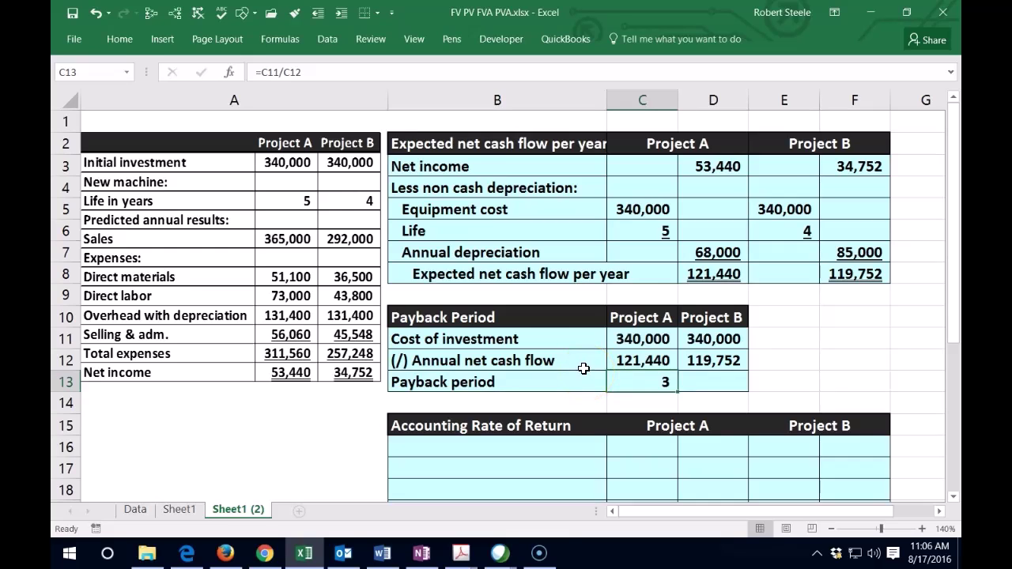
# - Format Project A's payback period in C13 to show two decimal places
pyautogui.click(120, 40)
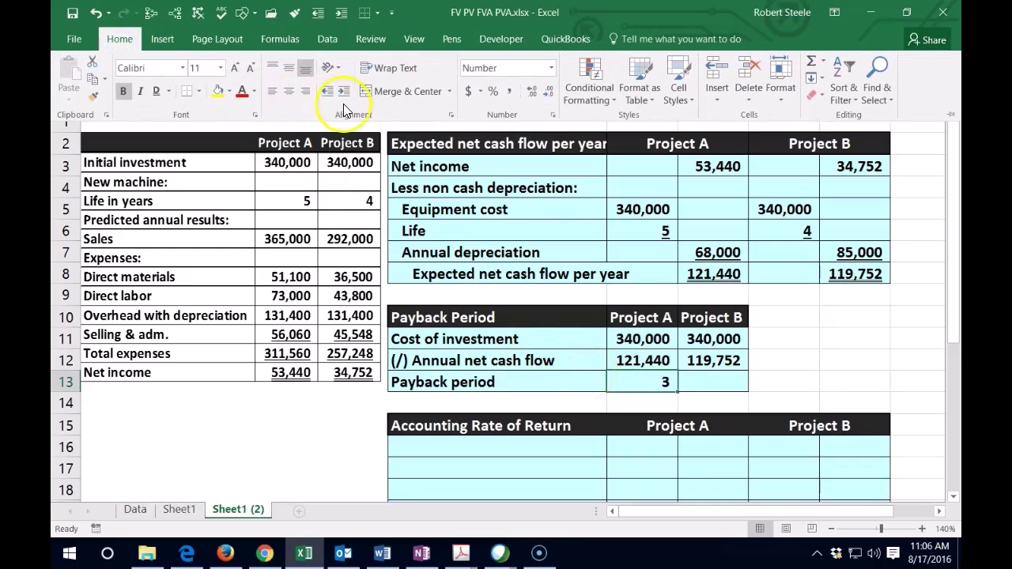
pyautogui.click(527, 96)
pyautogui.click(527, 97)
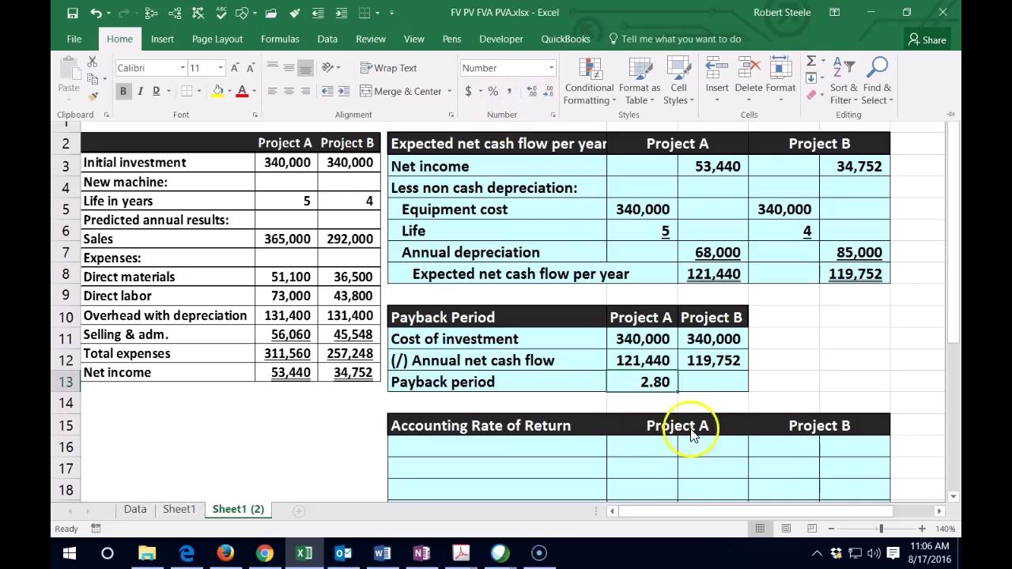
pyautogui.click(715, 408)
# - Calculate Project B's payback period in D13 with the formula =D11/D12
pyautogui.click(705, 388)
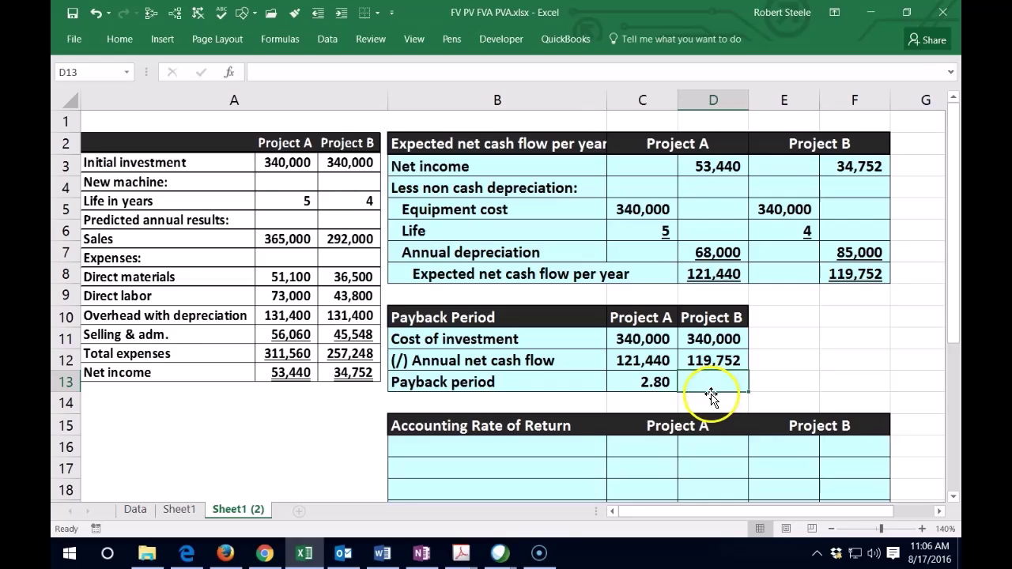
pyautogui.write('=')
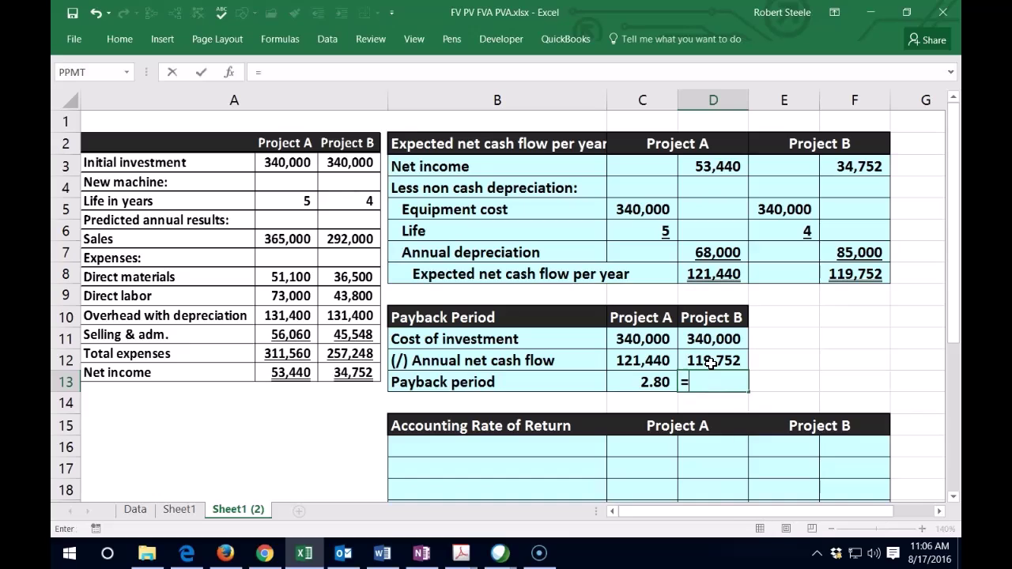
pyautogui.click(739, 338)
pyautogui.write('/')
pyautogui.click(737, 360)
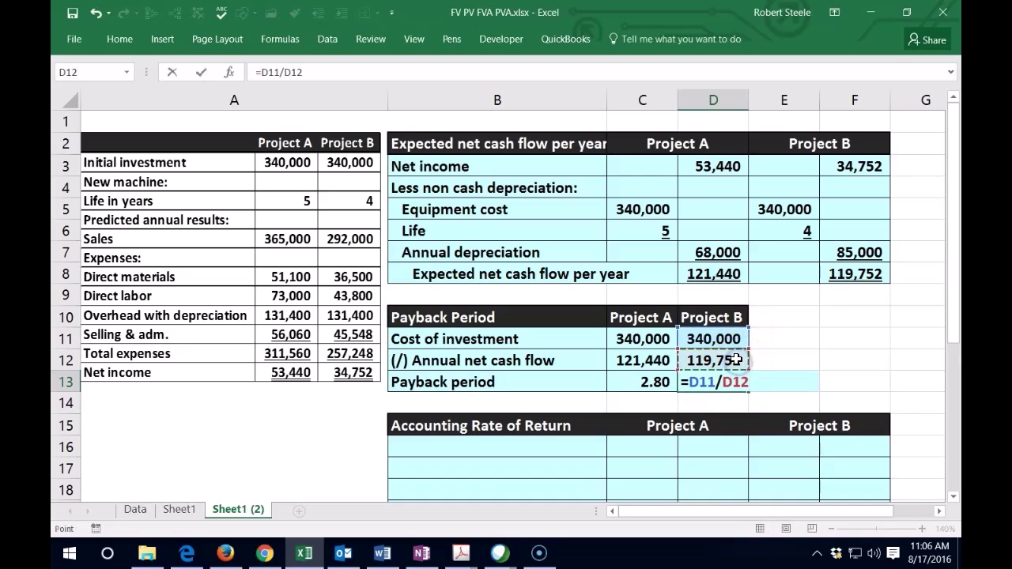
pyautogui.press('Return')
pyautogui.press('Up')
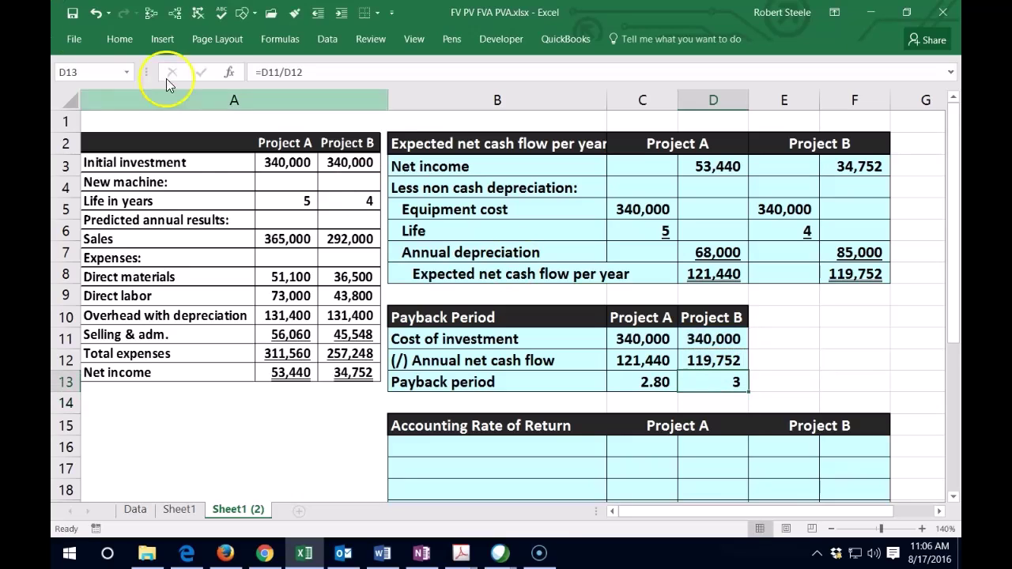
# - Format Project B's payback period in D13 to show two decimal places
pyautogui.click(120, 38)
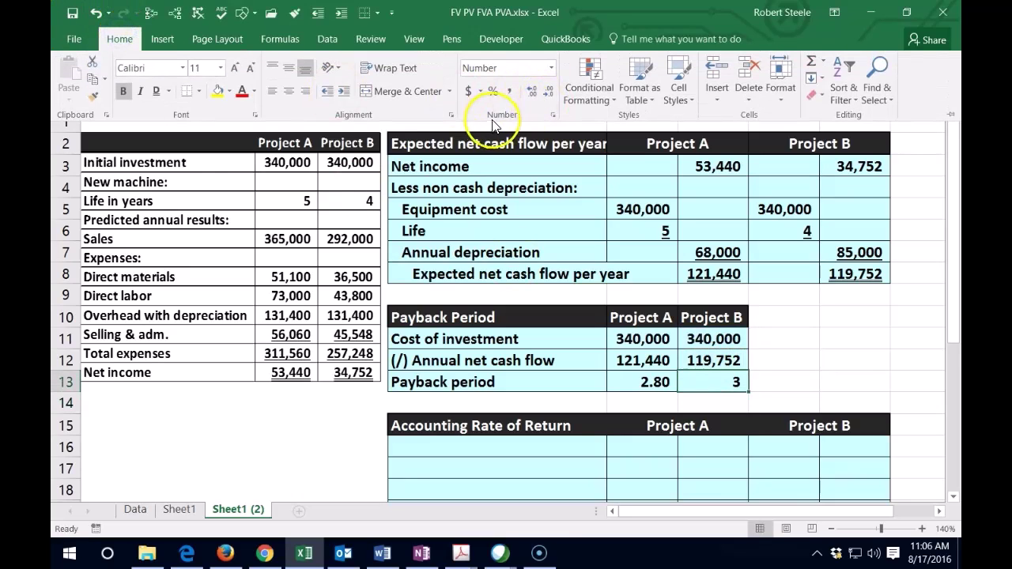
pyautogui.click(532, 92)
pyautogui.click(532, 92)
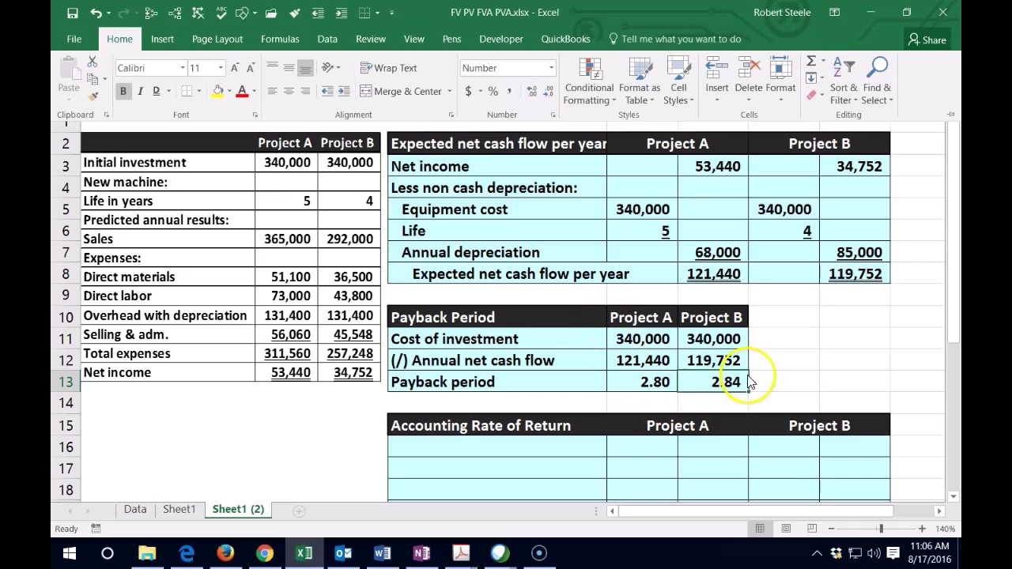
pyautogui.click(784, 384)
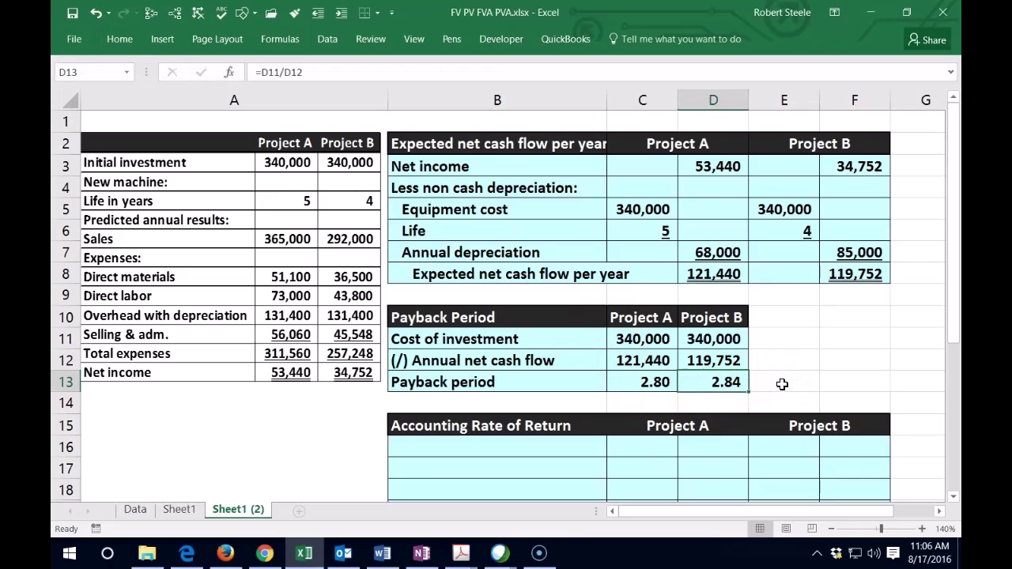
pyautogui.click(782, 384)
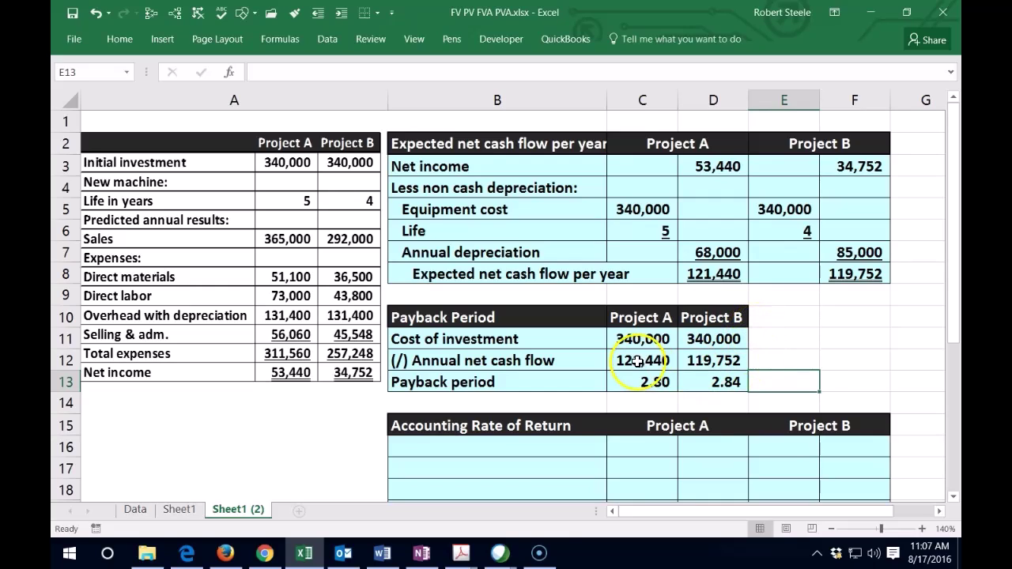
# - Underline both projects' annual net cash flow amounts in C12 and D12 of the Payback Period table
pyautogui.moveTo(644, 360); pyautogui.dragTo(678, 360)
pyautogui.click(120, 39)
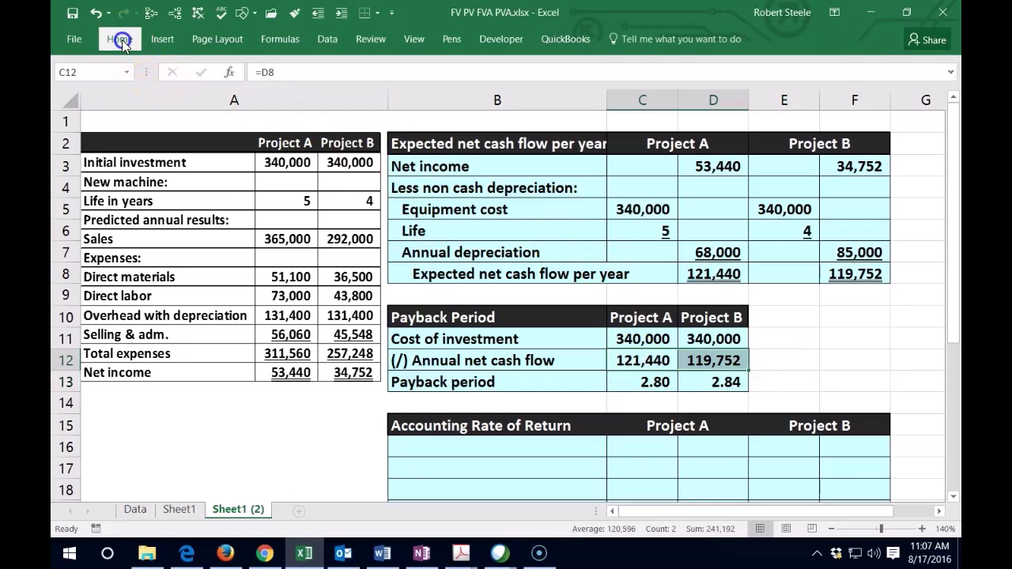
pyautogui.click(169, 90)
pyautogui.click(167, 106)
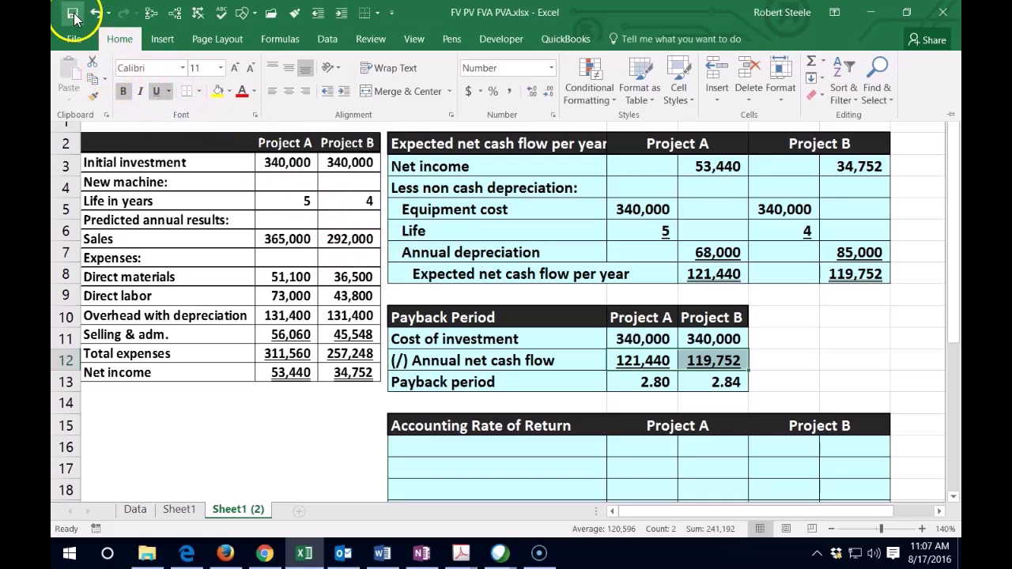
# - Apply a double underline to both projects' payback period results in C13 and D13
pyautogui.click(642, 379)
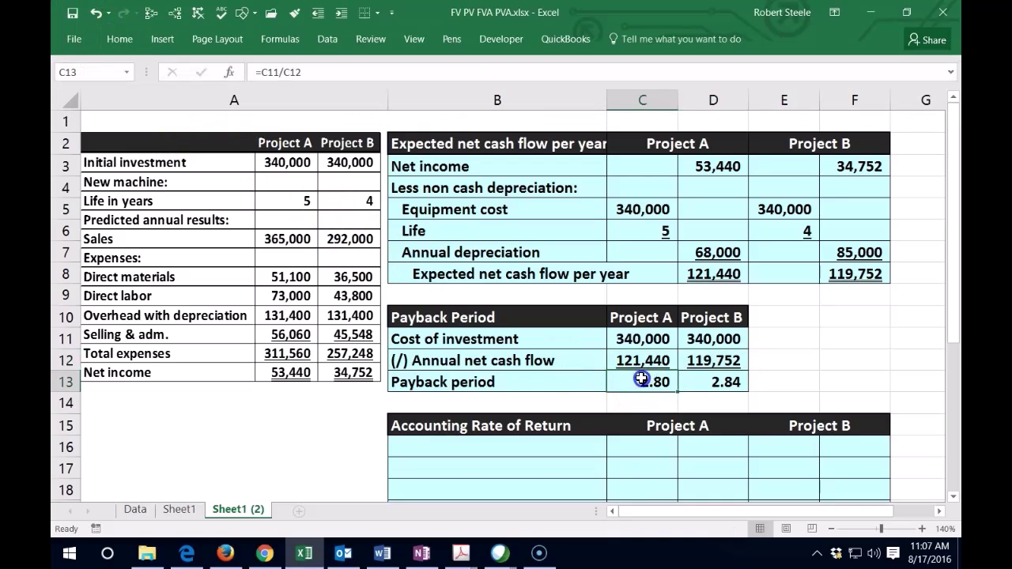
pyautogui.moveTo(644, 373); pyautogui.dragTo(721, 381)
pyautogui.click(121, 39)
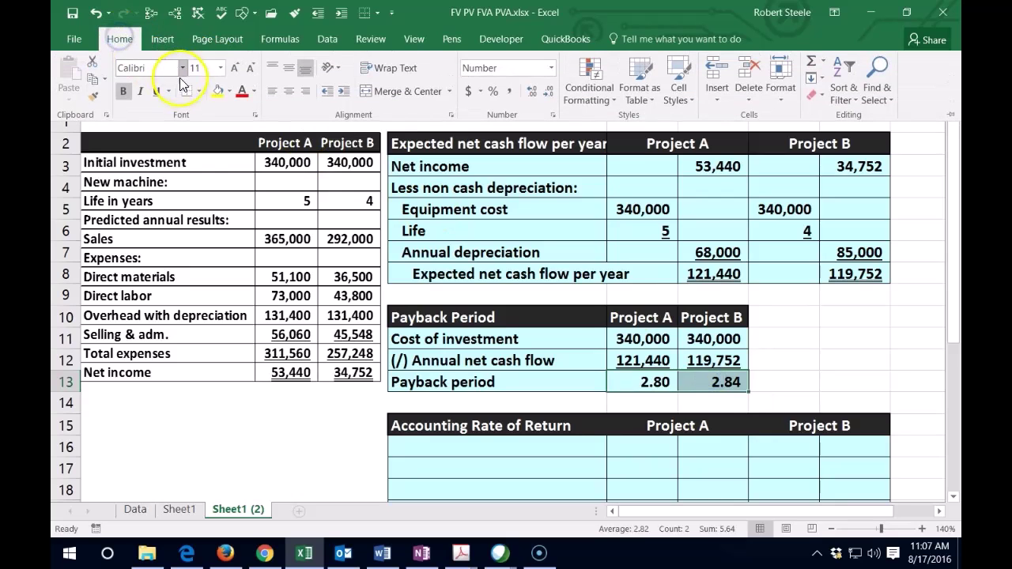
pyautogui.click(334, 430)
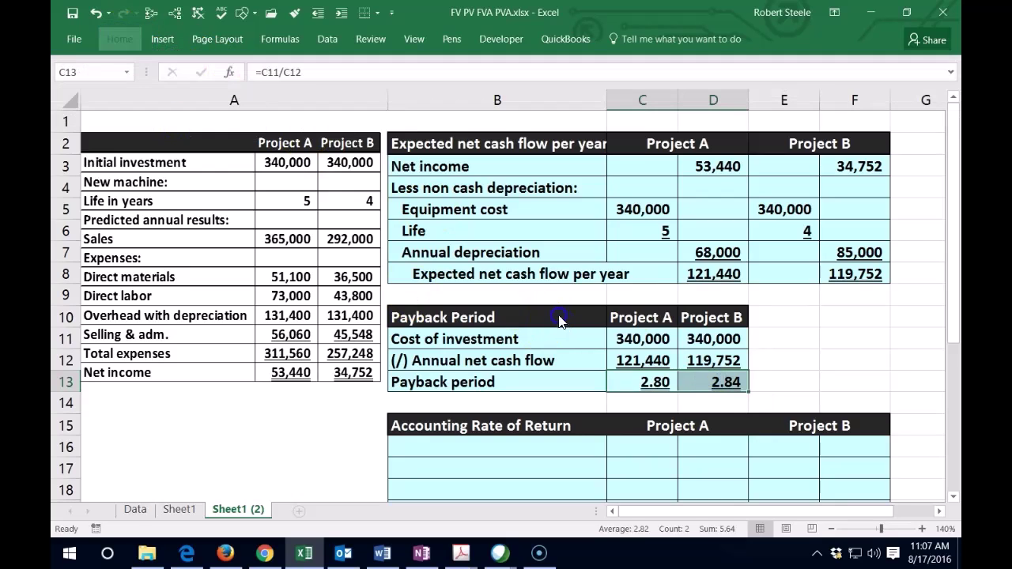
# - Label B16 "Net income" in the Accounting Rate of Return table and enter 53440 for Project A in D16 and 34752 for Project B in F16
pyautogui.scroll(-2, 184, 427)
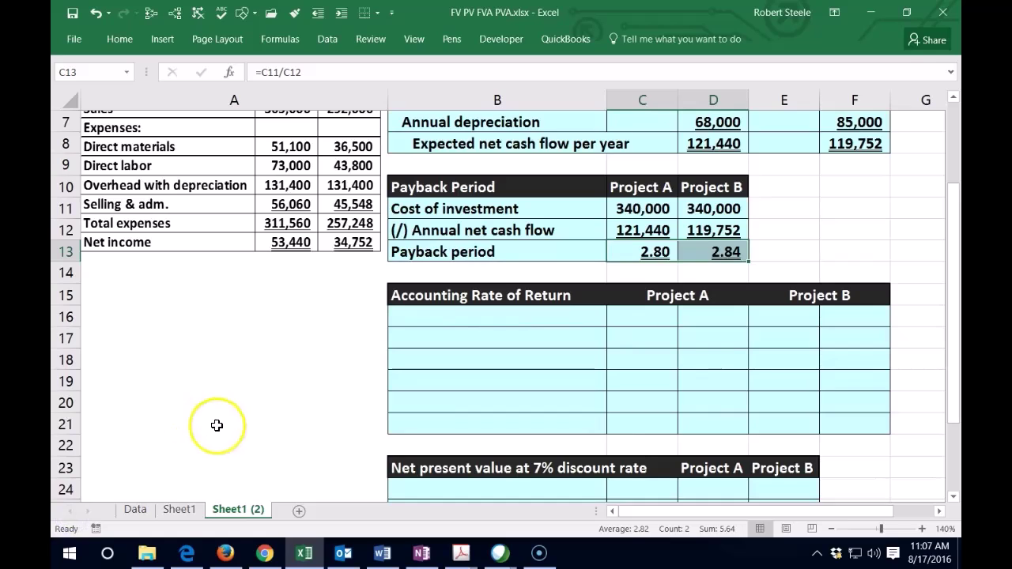
pyautogui.click(439, 318)
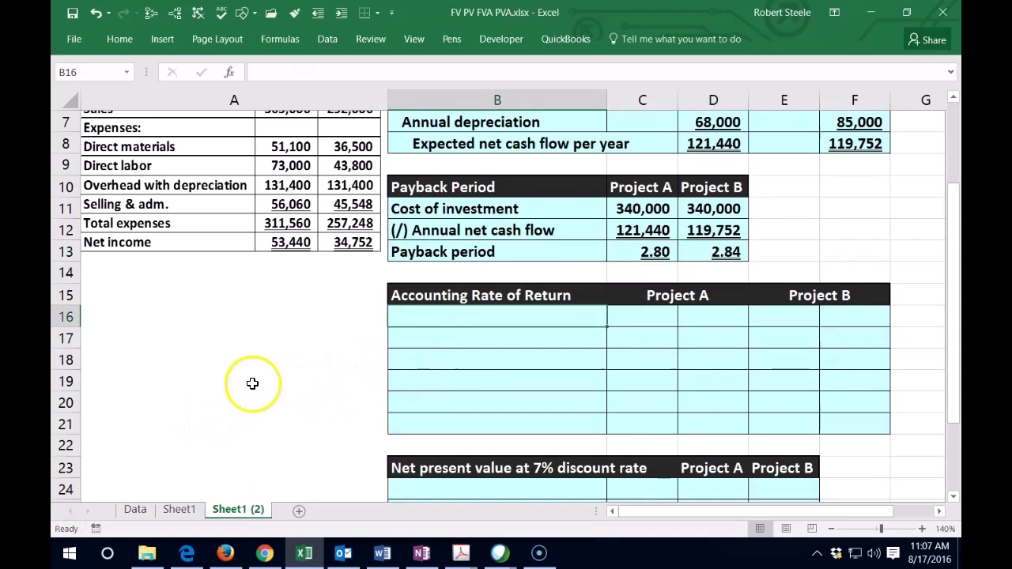
pyautogui.write('Net')
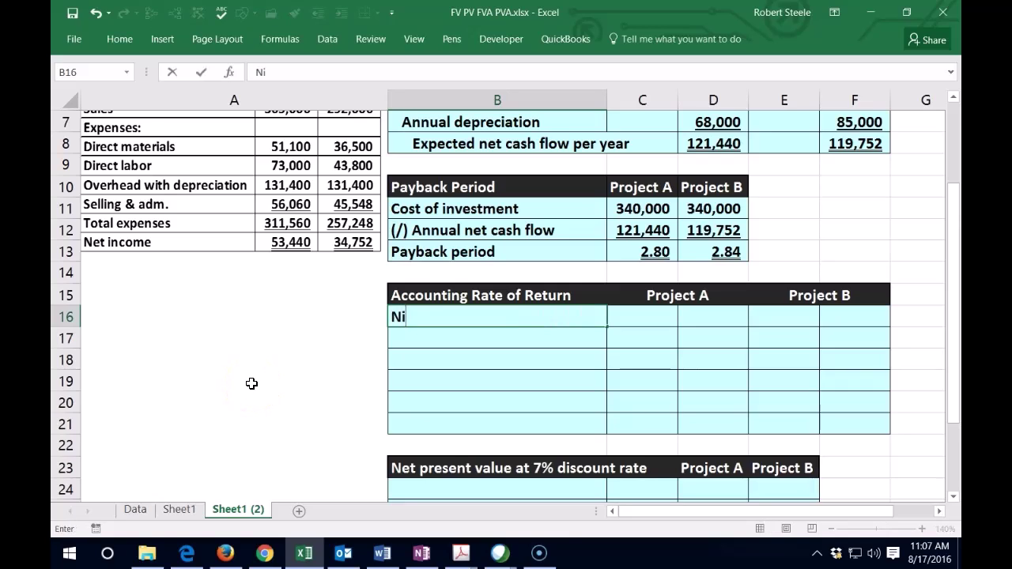
pyautogui.write(' income')
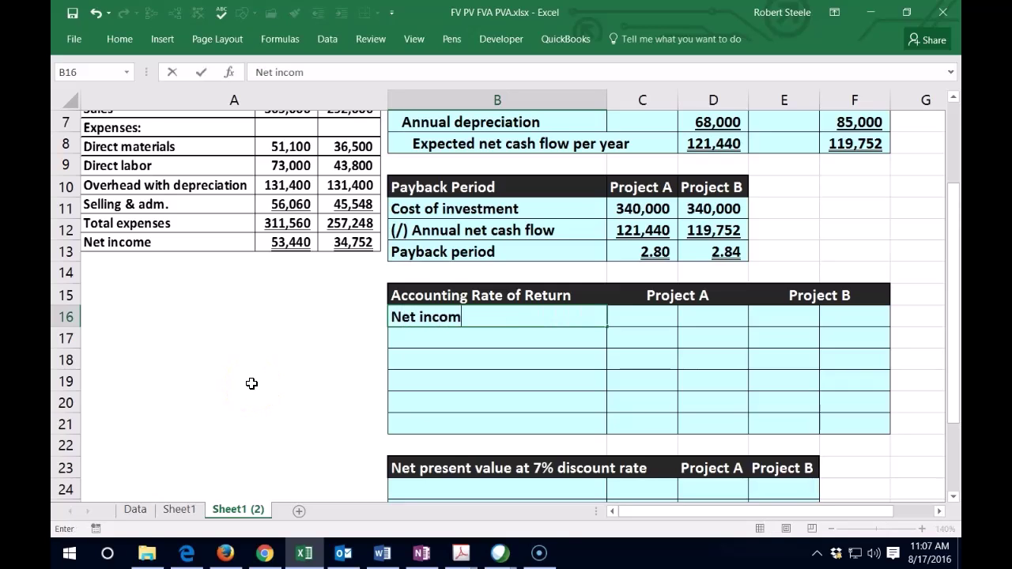
pyautogui.press('Tab')
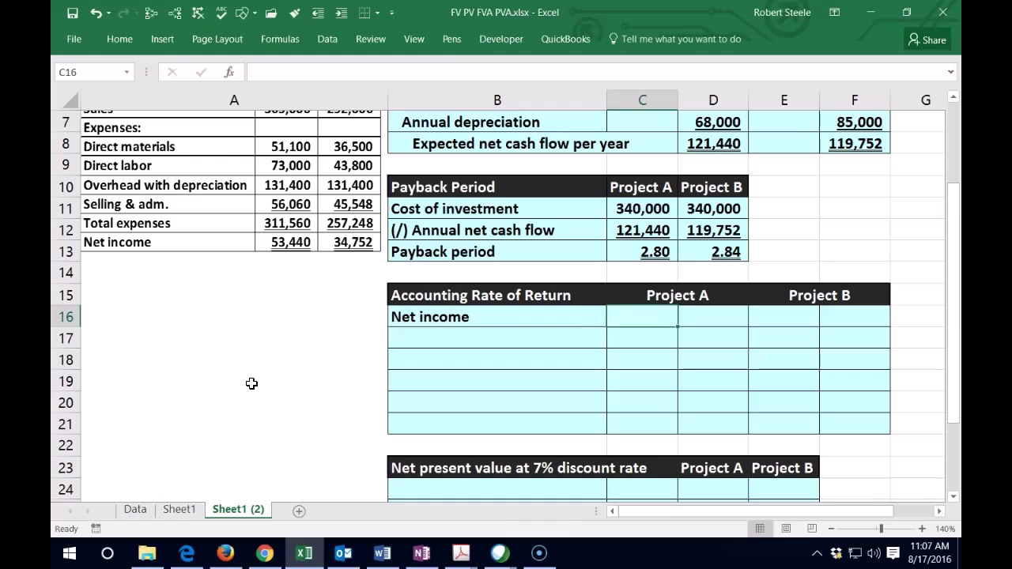
pyautogui.press('Right')
pyautogui.write('53,440')
pyautogui.press('Right')
pyautogui.press('Right')
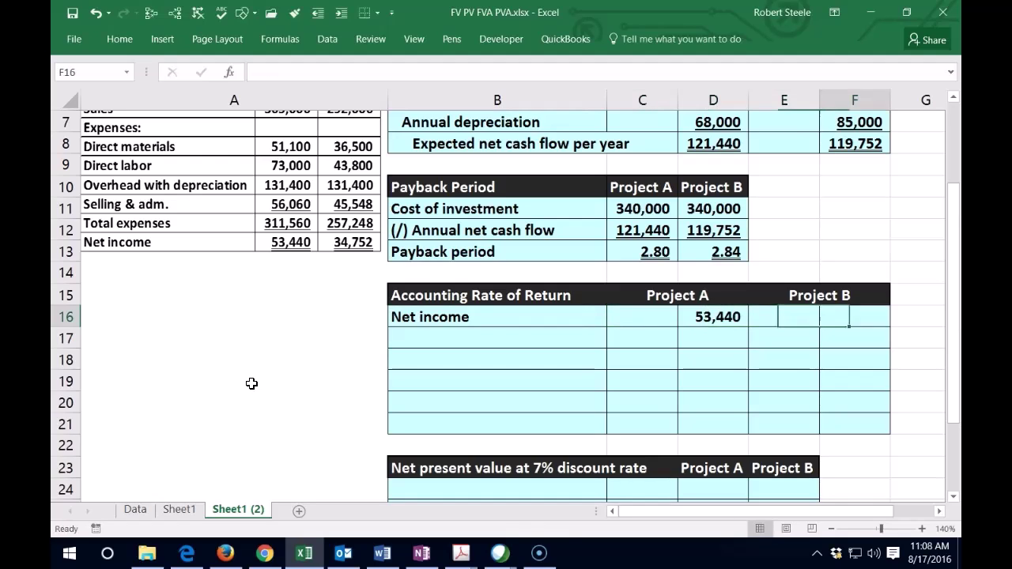
pyautogui.write('34752')
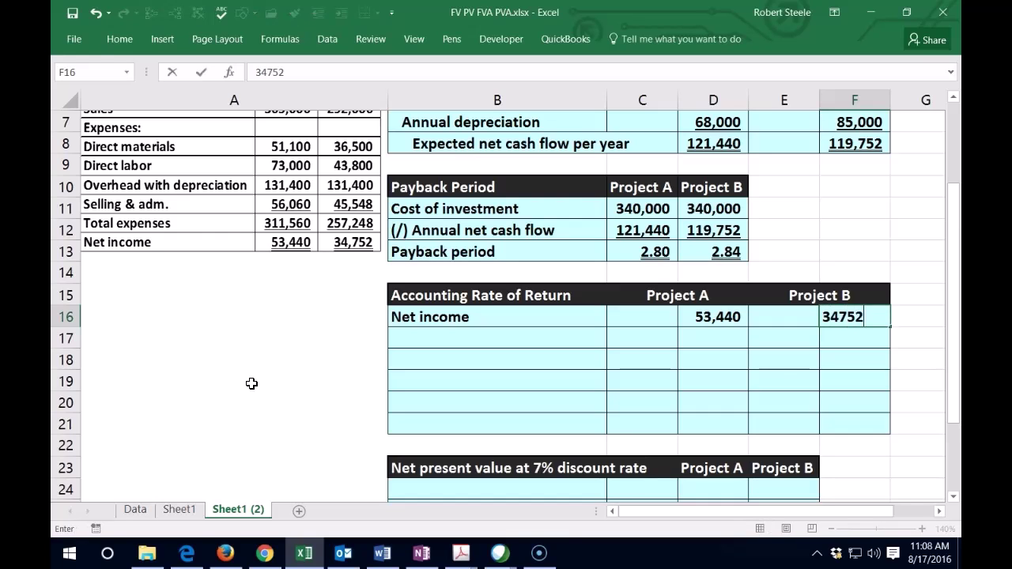
pyautogui.write('4,752')
pyautogui.press('Return')
# - Label B17 "(/) Annual average investment:" and B18 "Investment", entering 340000 for Project A in C18 and 34000 for Project B in E18
pyautogui.scroll(2, 153, 406)
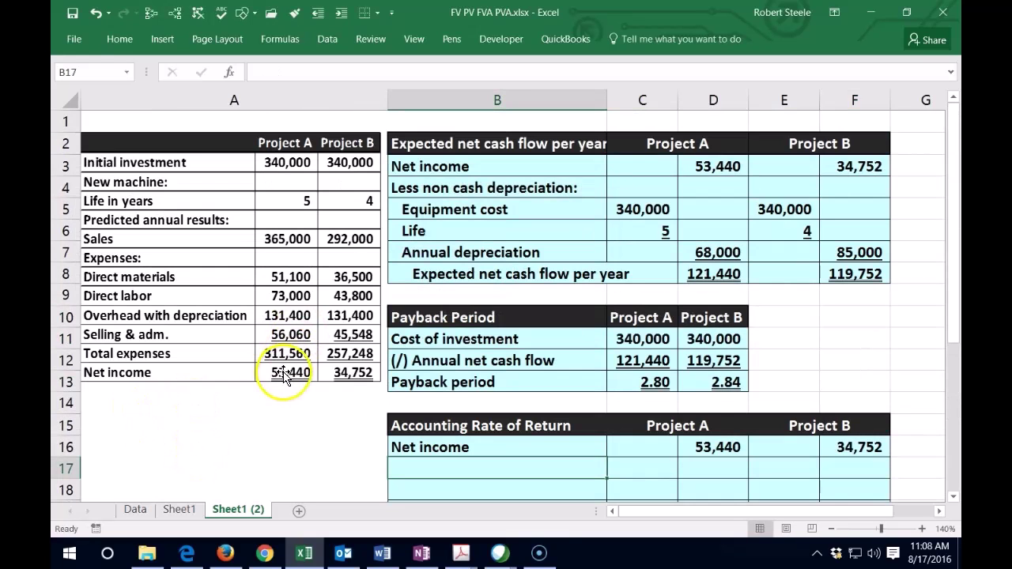
pyautogui.scroll(-2, 342, 374)
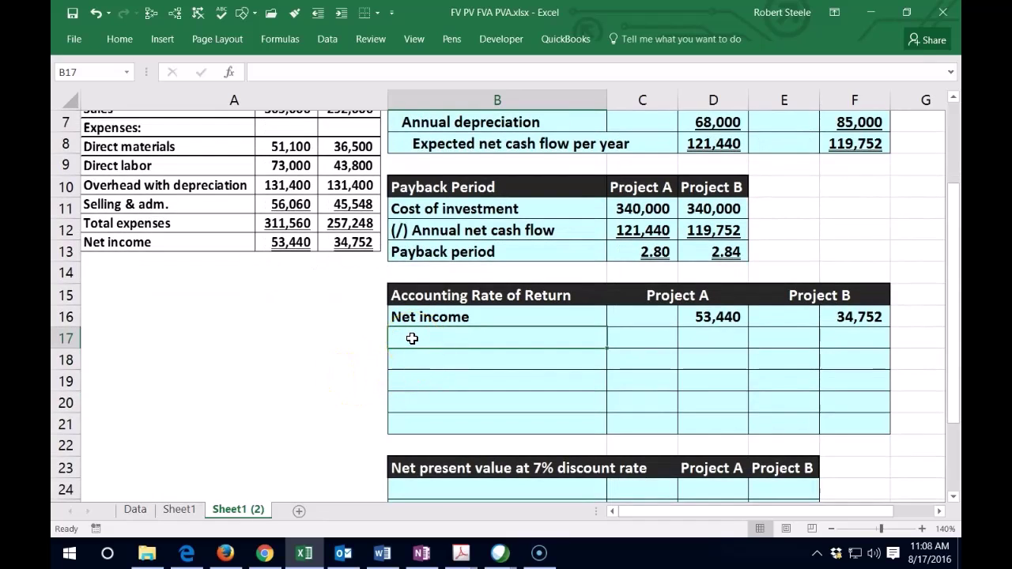
pyautogui.scroll(2, 228, 347)
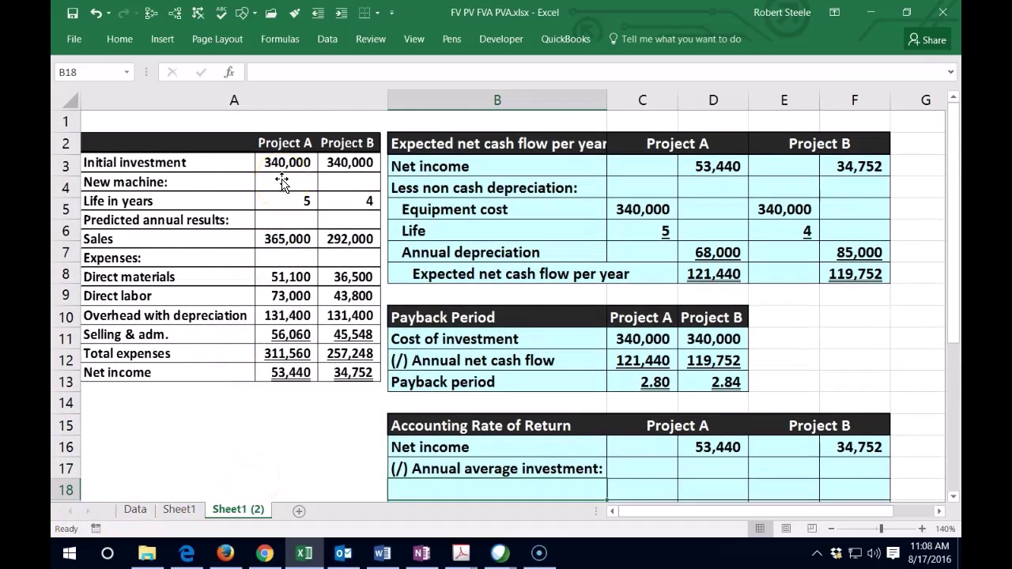
pyautogui.scroll(-1, 282, 182)
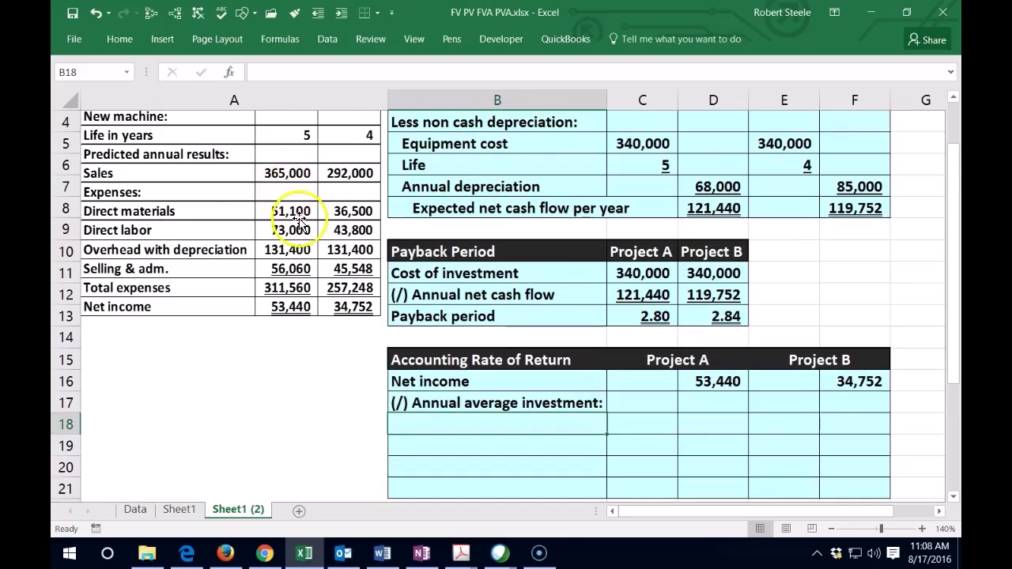
pyautogui.scroll(-1, 299, 224)
pyautogui.write('Investment')
pyautogui.press('Tab')
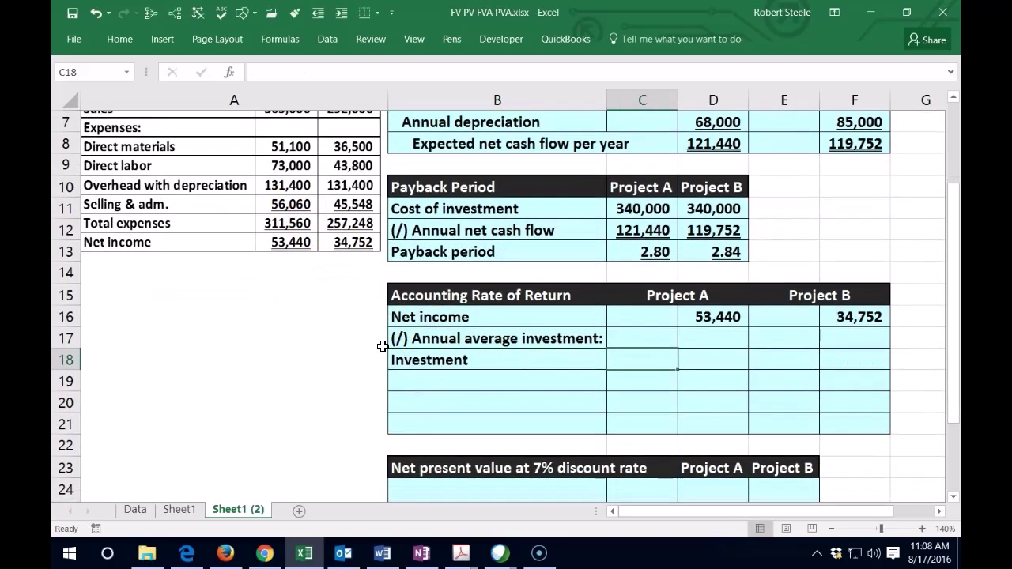
pyautogui.write('34000')
pyautogui.press('Tab')
pyautogui.press('Tab')
pyautogui.write('34,000')
pyautogui.press('Return')
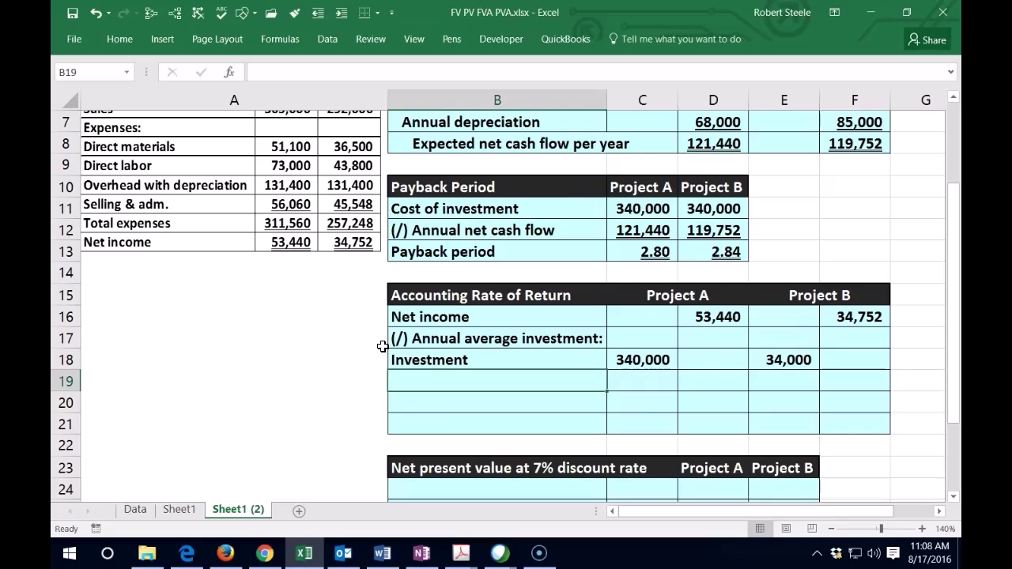
# - Label B19 "(/) 2 years" in the Accounting Rate of Return table and enter 2 for Project A in C19
pyautogui.write('(')
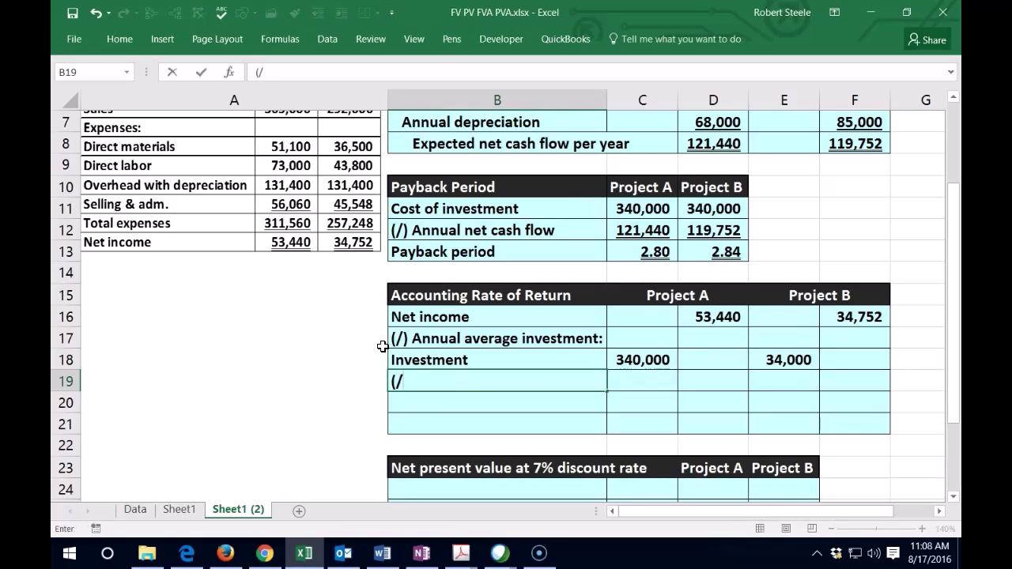
pyautogui.write('/) 2 years')
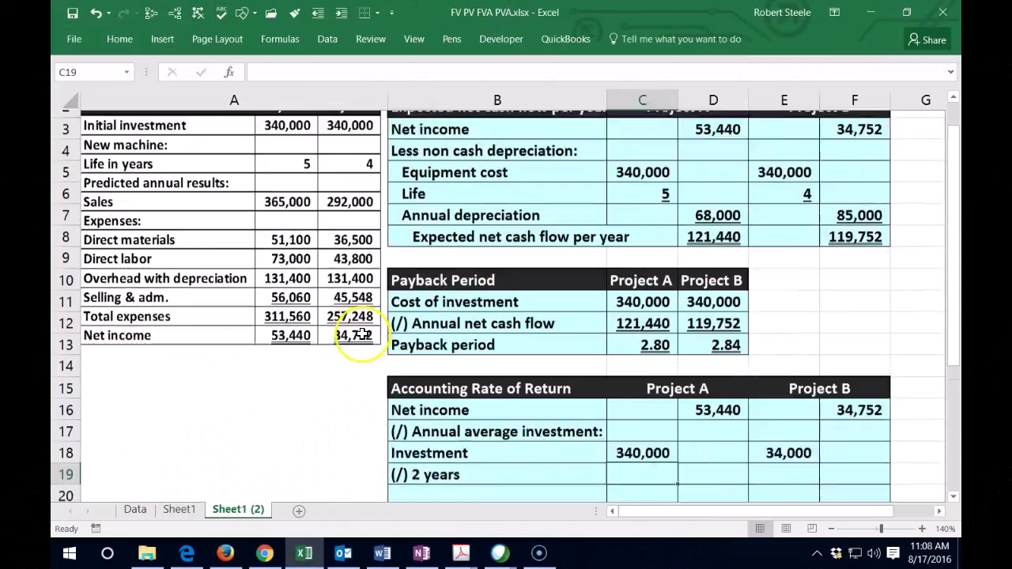
pyautogui.scroll(-2, 362, 334)
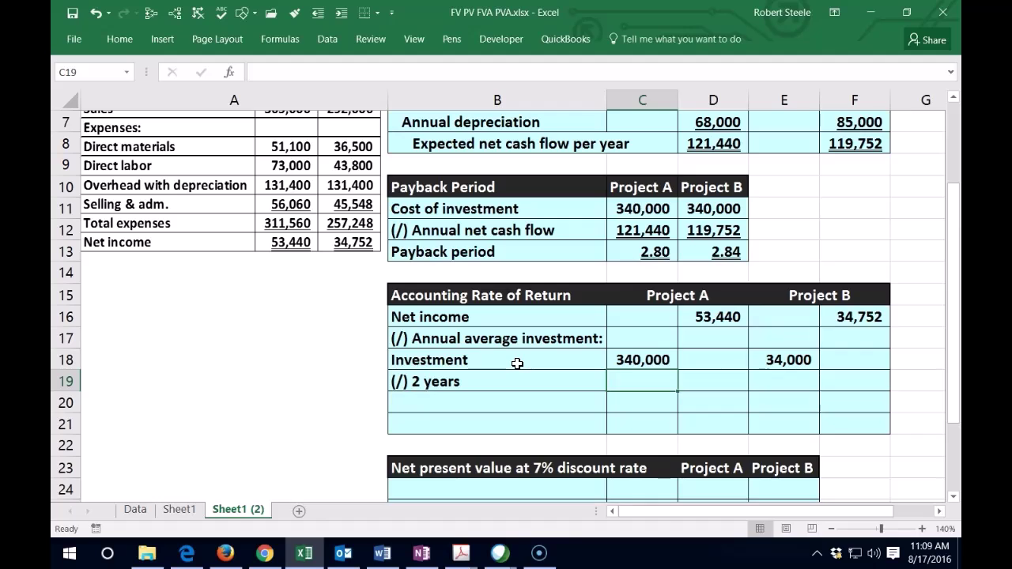
pyautogui.write('2')
pyautogui.press('Return')
pyautogui.press('Up')
# - Underline Project A's divisor in C19 of the Accounting Rate of Return table
pyautogui.click(120, 39)
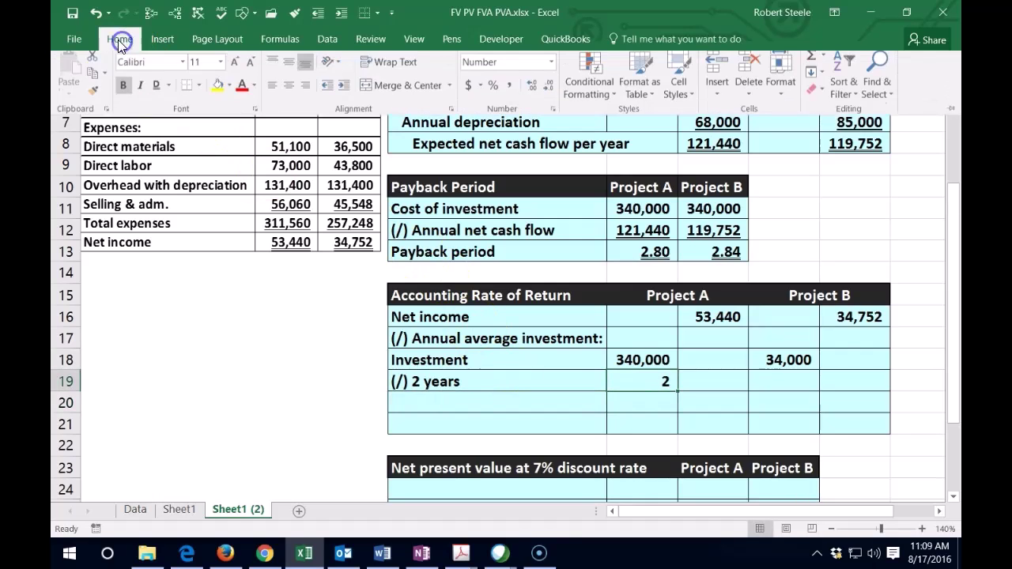
pyautogui.click(168, 91)
pyautogui.click(166, 107)
pyautogui.click(718, 398)
# - Calculate Project A's annual average investment in D20 with the formula =C18/C19
pyautogui.click(726, 399)
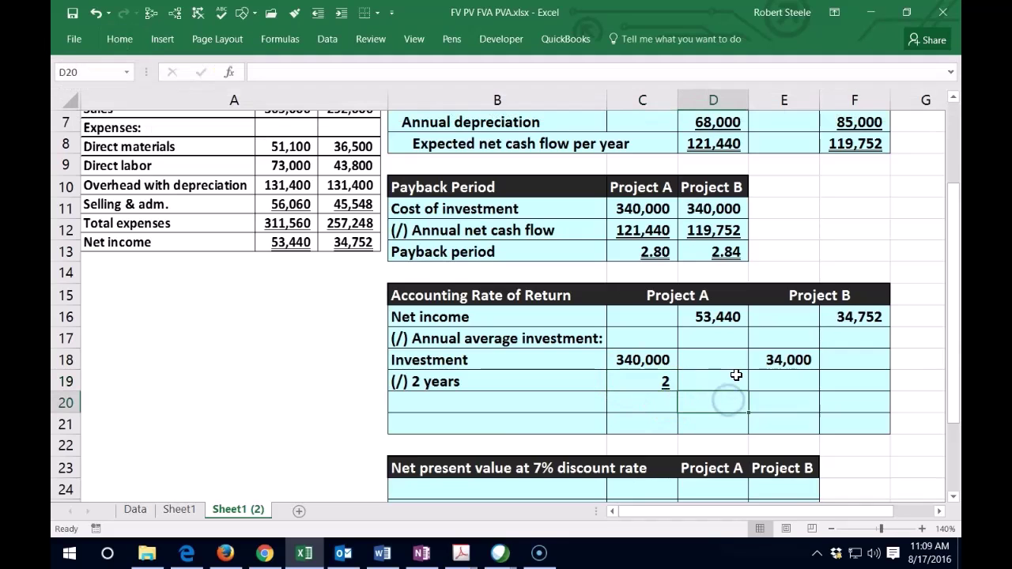
pyautogui.write('=')
pyautogui.click(631, 359)
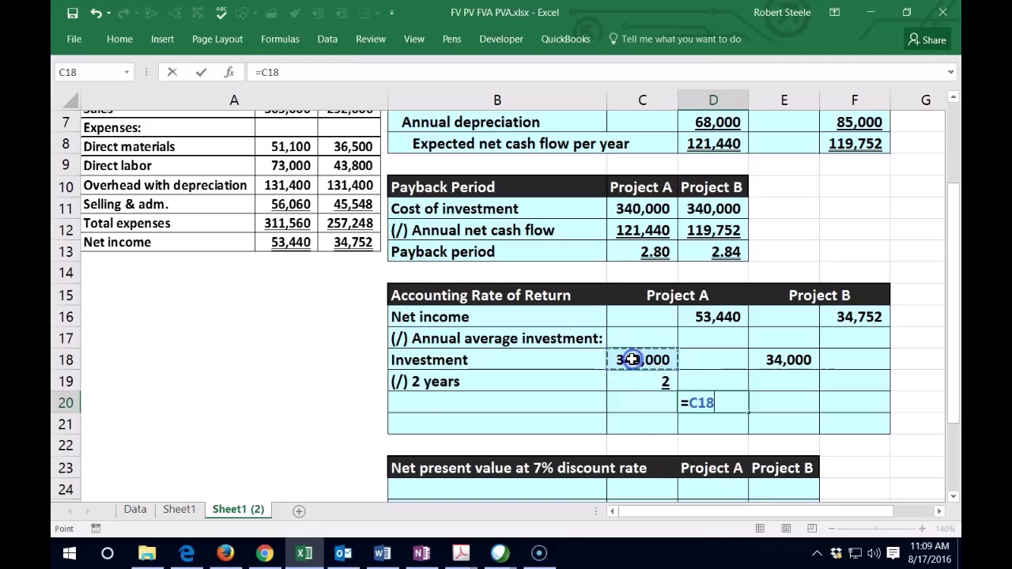
pyautogui.write('/')
pyautogui.click(656, 381)
pyautogui.press('Return')
# - Correct Project B's investment in E18 to 340,000 and enter 2 as its divisor in E19
pyautogui.click(783, 379)
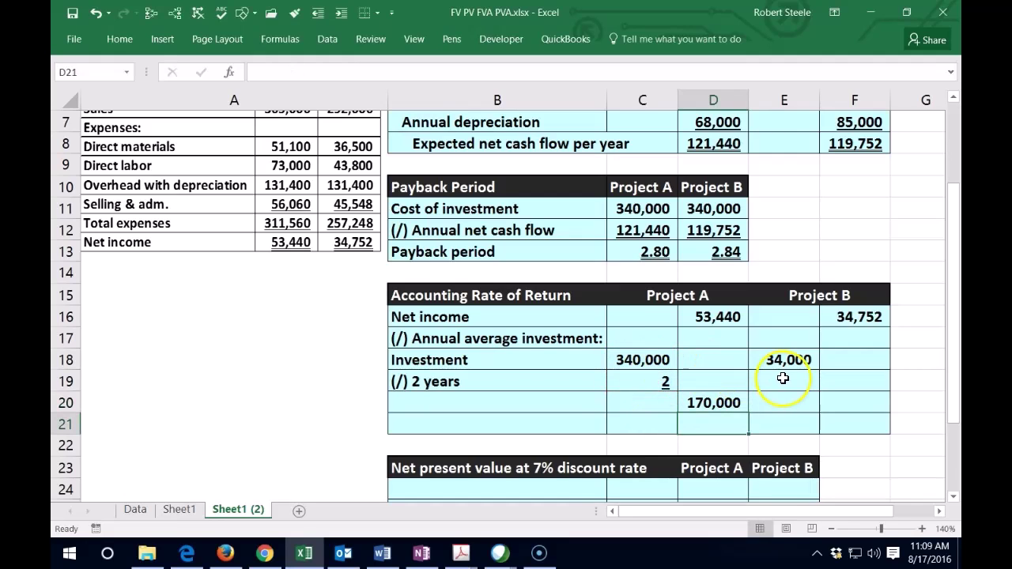
pyautogui.click(790, 365)
pyautogui.write('340,000')
pyautogui.press('Return')
pyautogui.write('2')
pyautogui.press('Return')
# - Copy the underlined formatting of C19 to Project B's divisor in E19
pyautogui.click(650, 381)
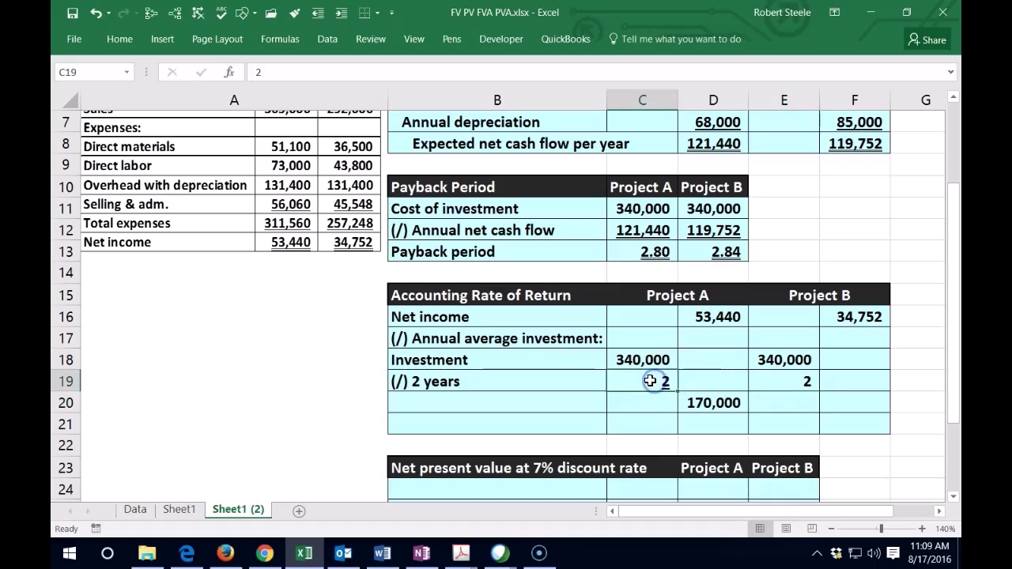
pyautogui.click(293, 17)
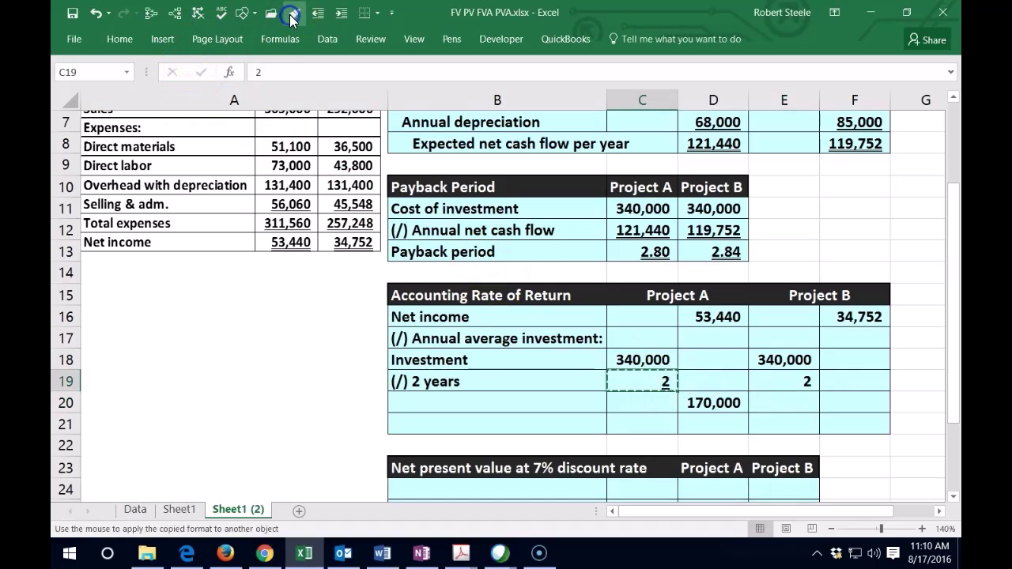
pyautogui.click(793, 381)
# - Calculate Project B's annual average investment in F20 as =E18/E19 and label B20 "Annual average investment"
pyautogui.click(849, 402)
pyautogui.write('=')
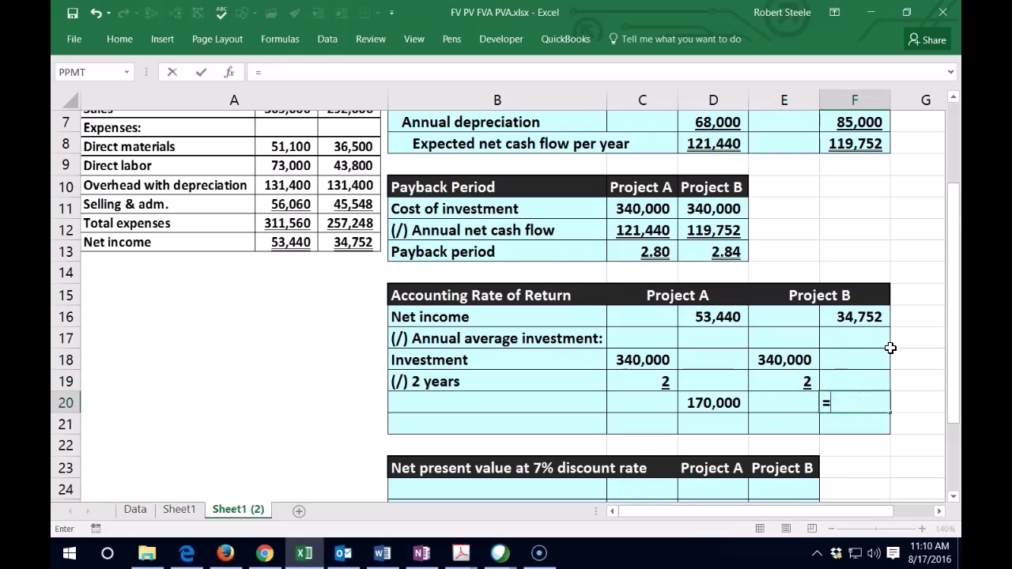
pyautogui.click(783, 360)
pyautogui.write('/')
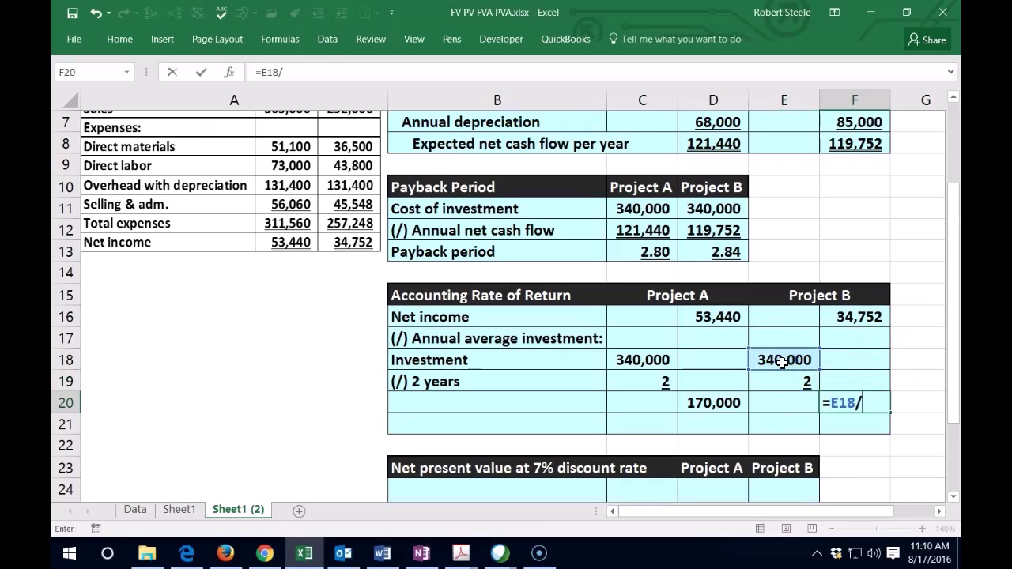
pyautogui.click(781, 382)
pyautogui.press('Return')
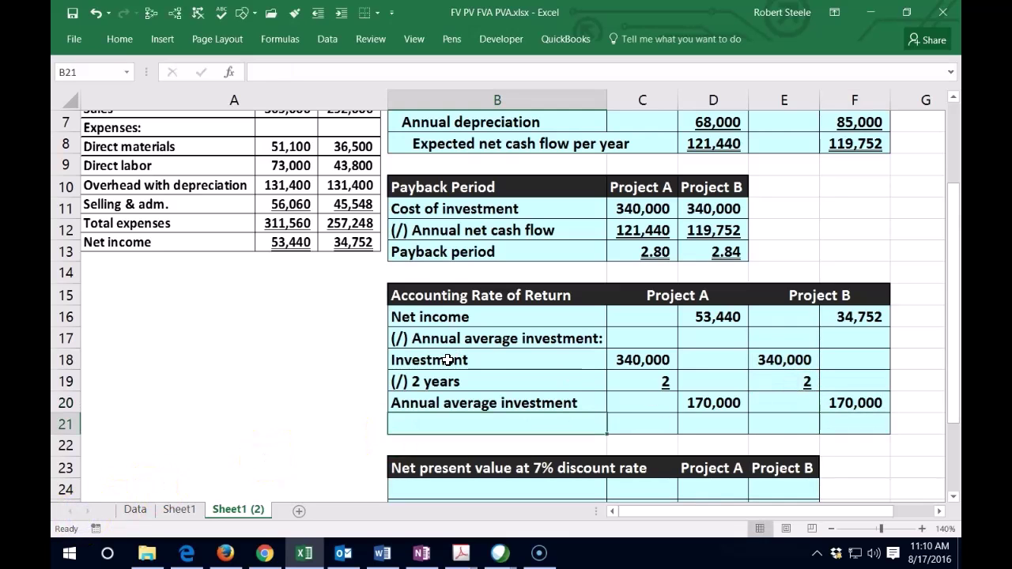
# - Indent the labels in B18:B20, with B20 one level deeper, and underline both annual average investment amounts in D20 and F20
pyautogui.moveTo(459, 358); pyautogui.dragTo(445, 400)
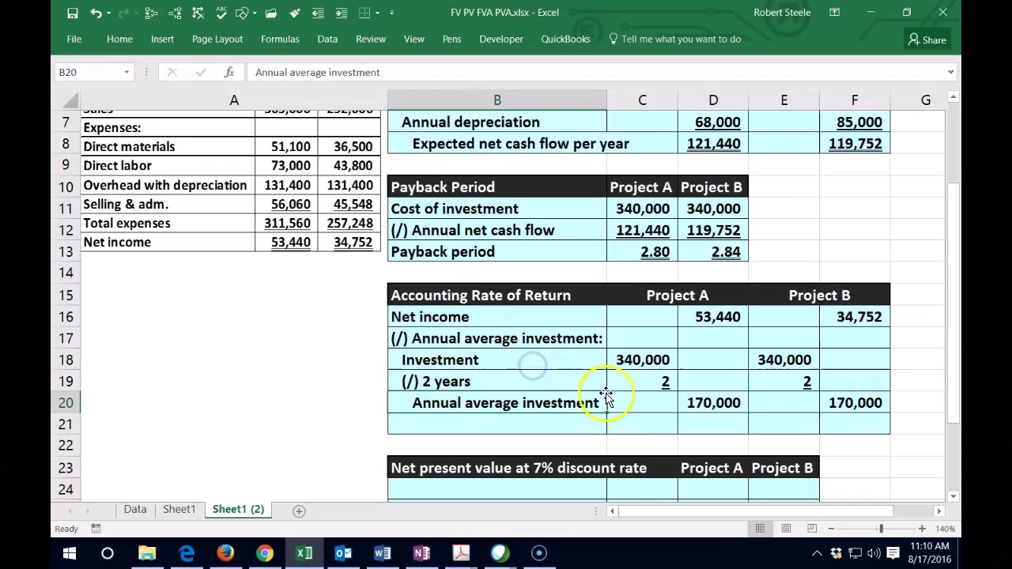
pyautogui.click(724, 401)
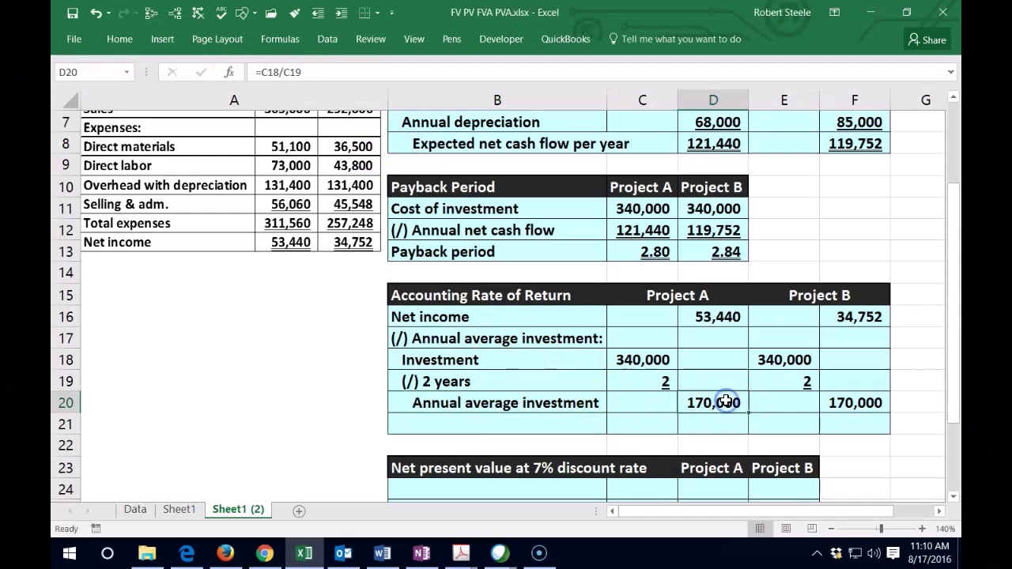
pyautogui.keyDown('ctrl'); pyautogui.click(857, 403); pyautogui.keyUp('ctrl')
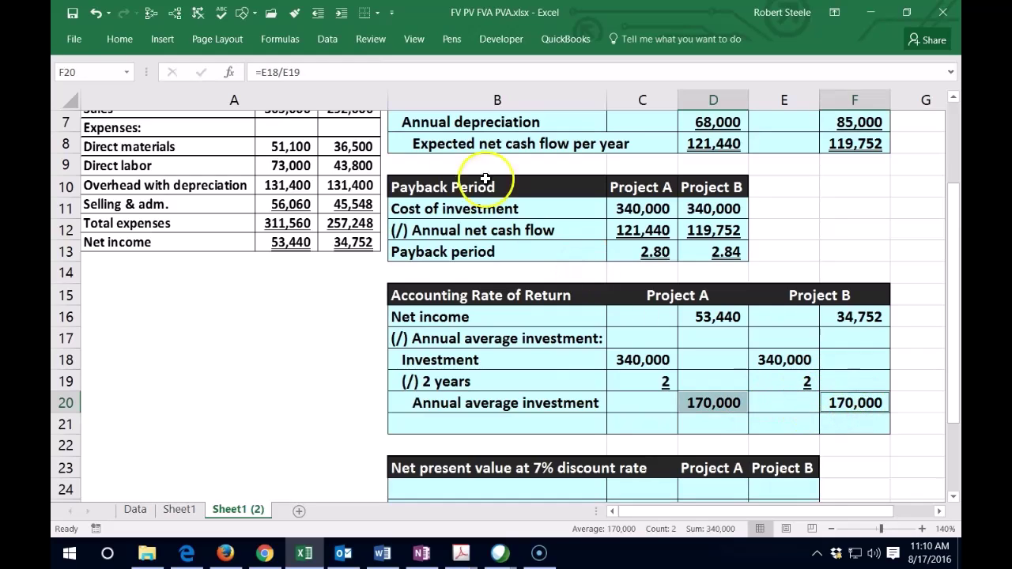
pyautogui.click(115, 39)
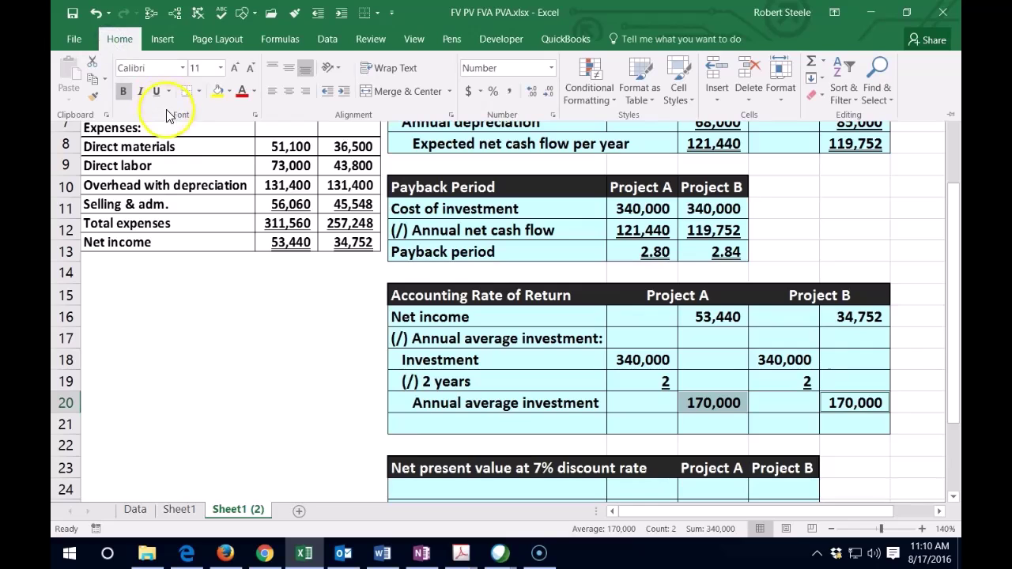
pyautogui.click(157, 89)
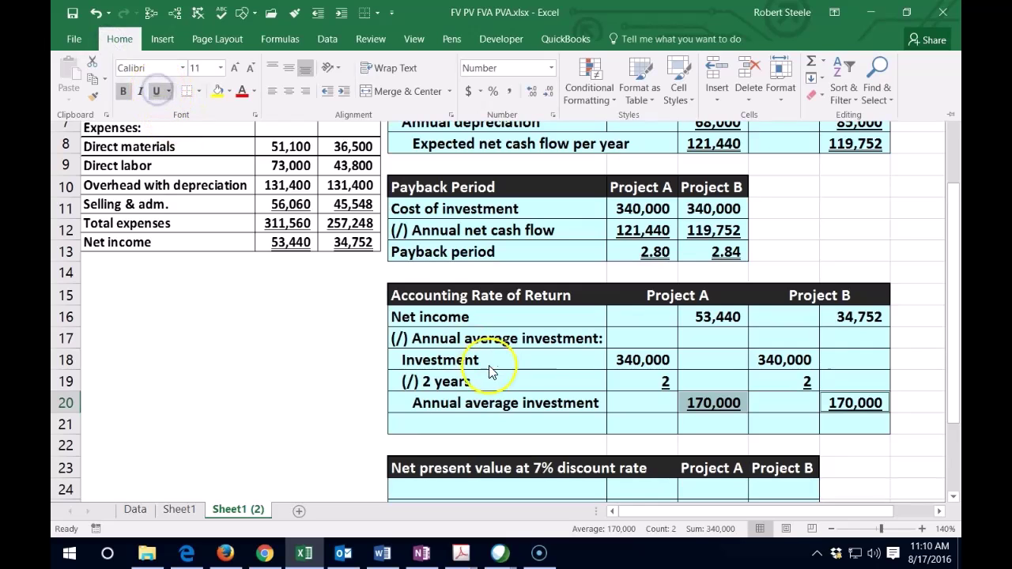
pyautogui.click(474, 392)
# - Label B21 "Accounting Rate of Return" and calculate Project A's rate in D21 with the formula =D16/D20
pyautogui.click(447, 419)
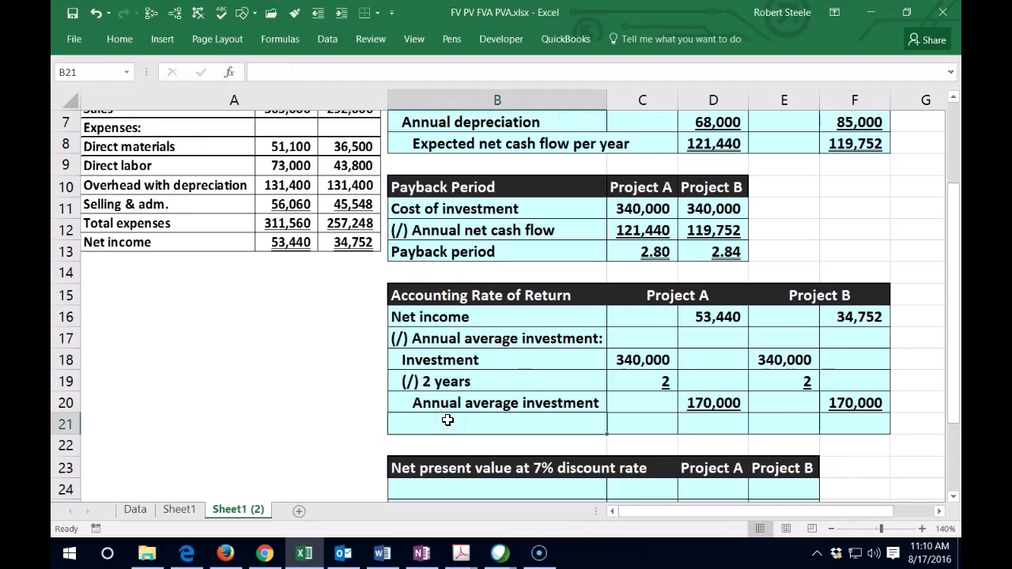
pyautogui.write('Accounting Rate of Return')
pyautogui.click(714, 425)
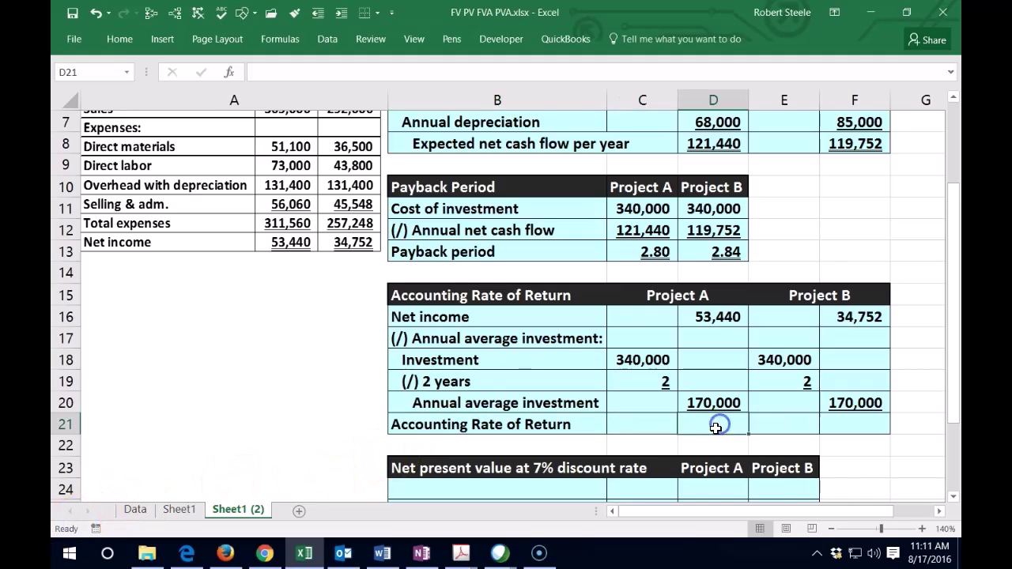
pyautogui.write('=')
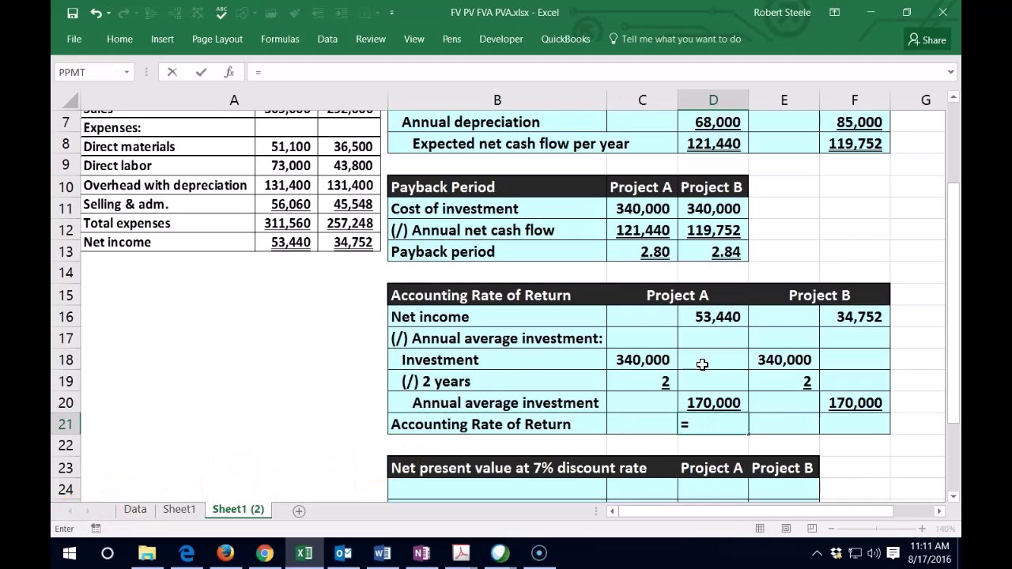
pyautogui.click(714, 319)
pyautogui.write('/')
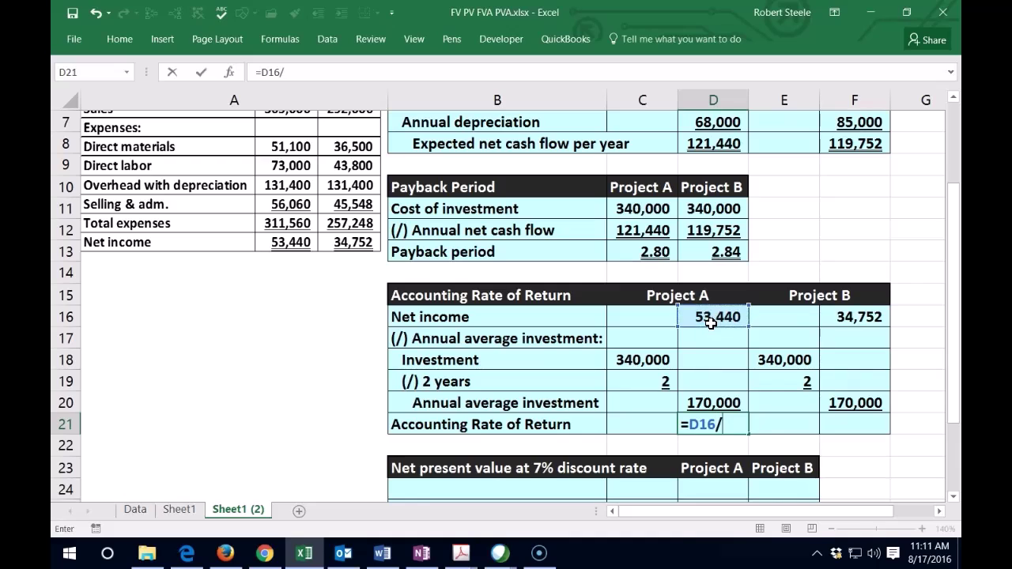
pyautogui.click(694, 401)
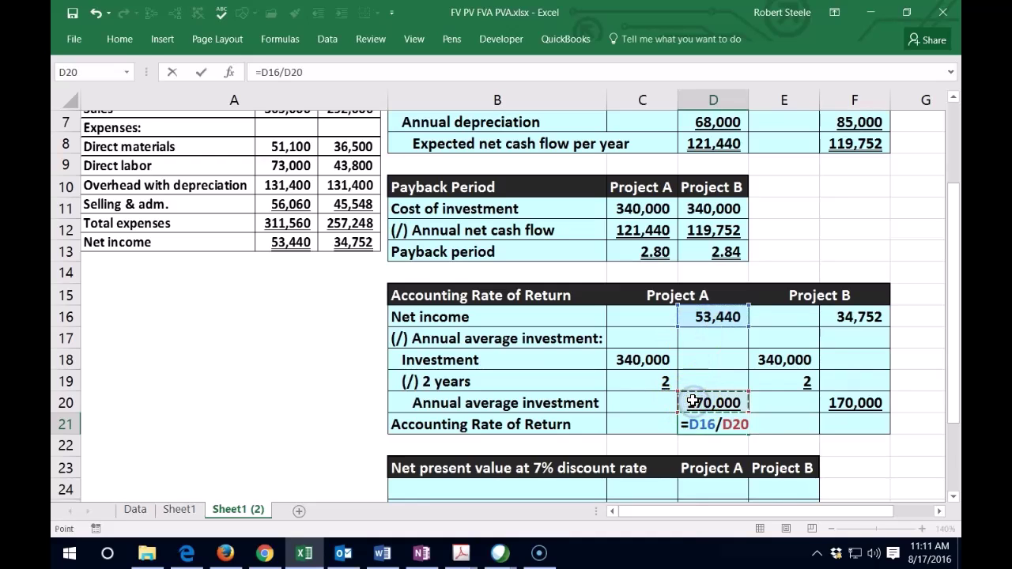
pyautogui.hotkey('ctrl', 'Return')
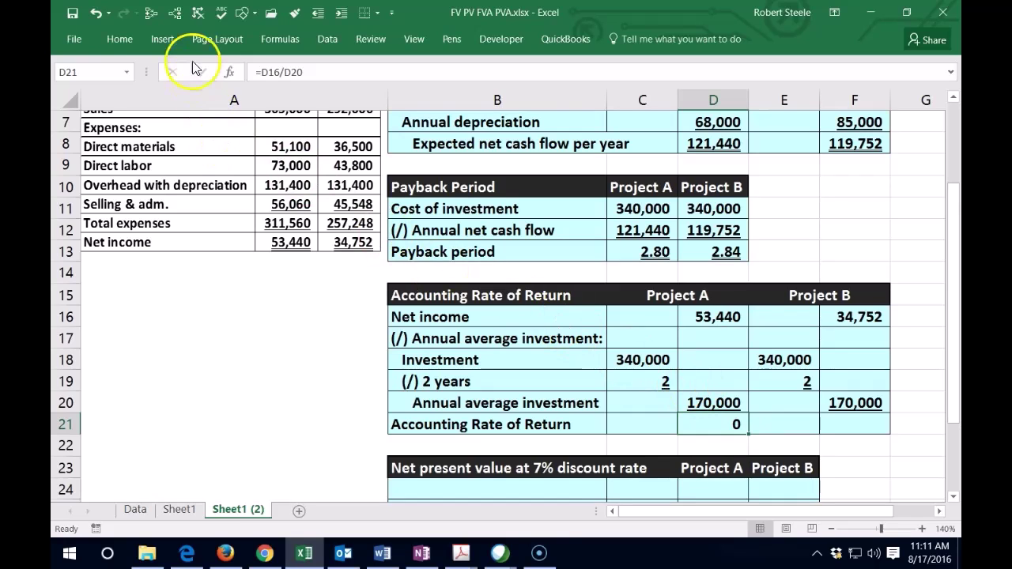
# - Format Project A's accounting rate of return in D21 as a percentage with one decimal place
pyautogui.click(123, 39)
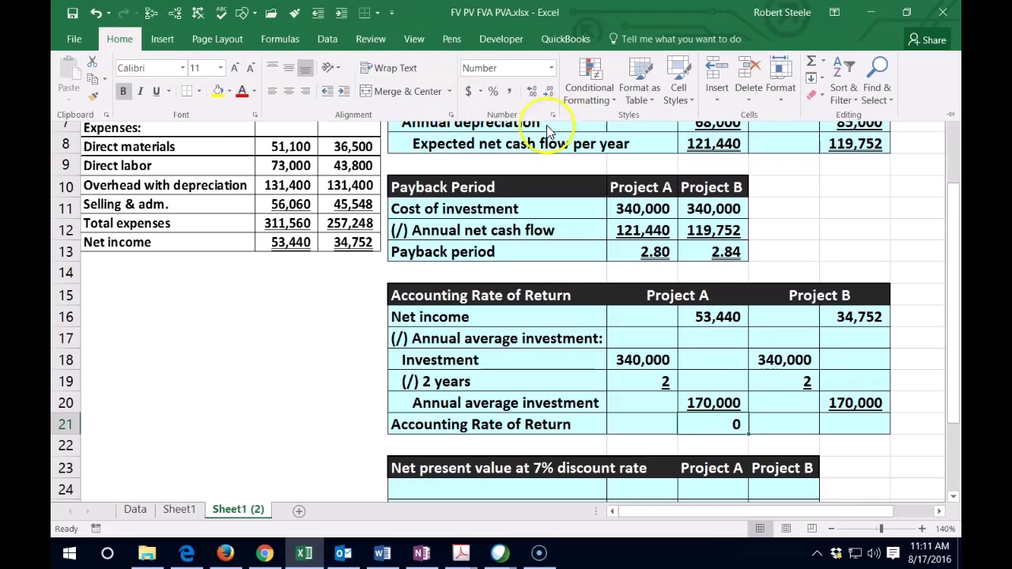
pyautogui.click(492, 91)
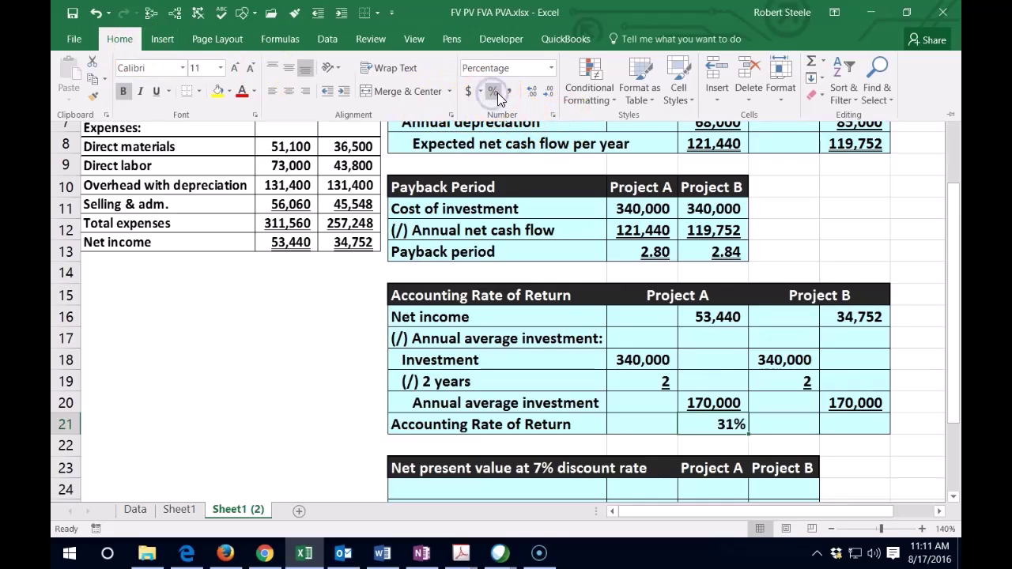
pyautogui.click(531, 91)
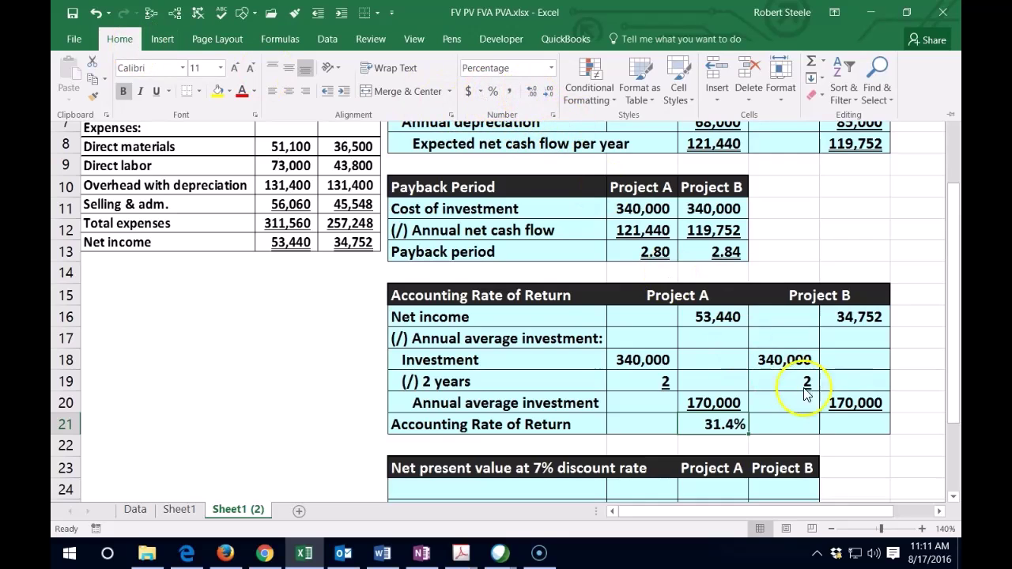
pyautogui.click(842, 407)
# - Calculate Project B's accounting rate of return in F21 with the formula =F16/F20
pyautogui.click(853, 421)
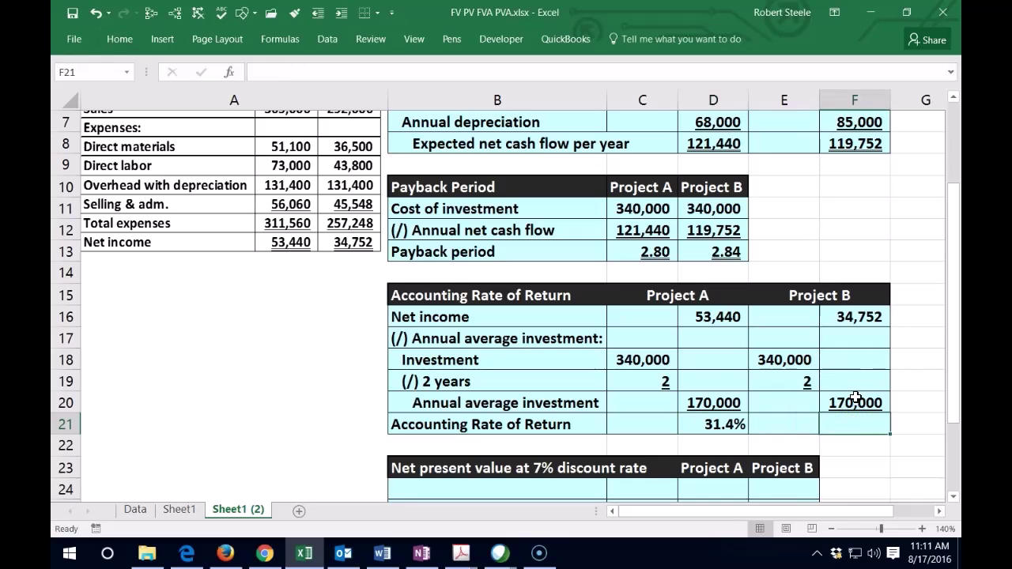
pyautogui.write('=')
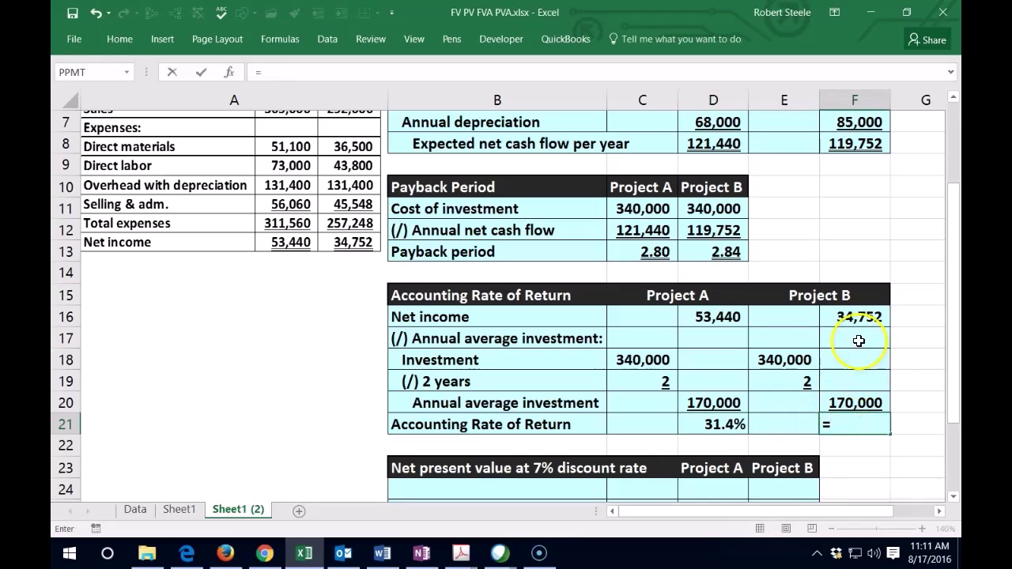
pyautogui.click(860, 316)
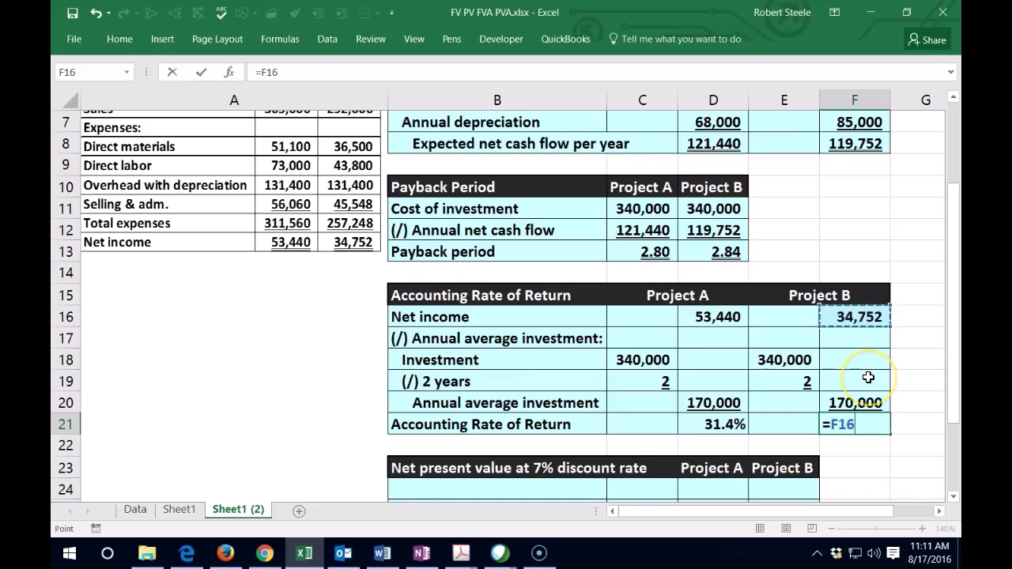
pyautogui.write('/')
pyautogui.click(848, 402)
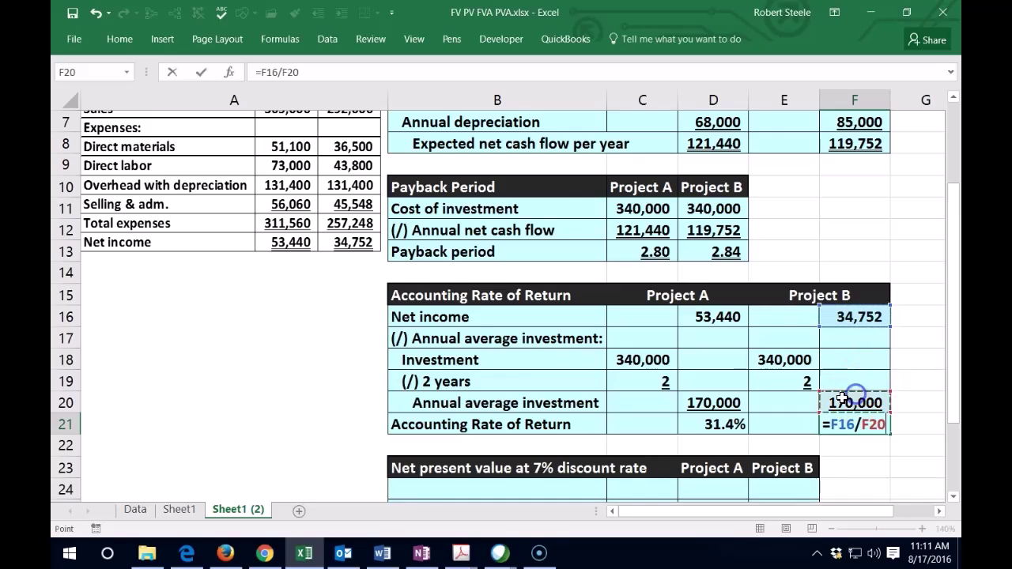
pyautogui.press('Return')
pyautogui.press('Up')
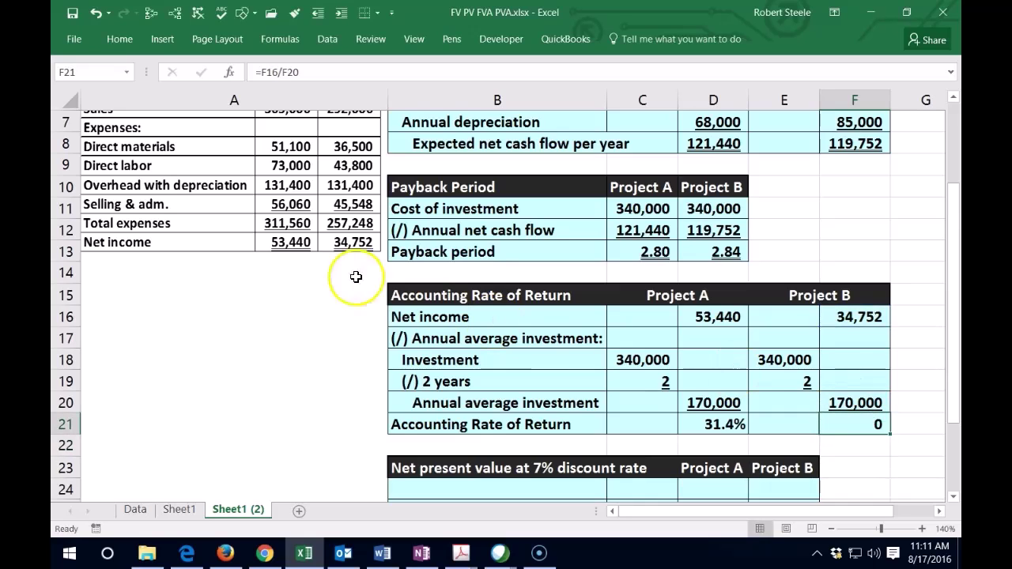
# - Format Project B's accounting rate of return in F21 as a percentage with one decimal place
pyautogui.click(118, 38)
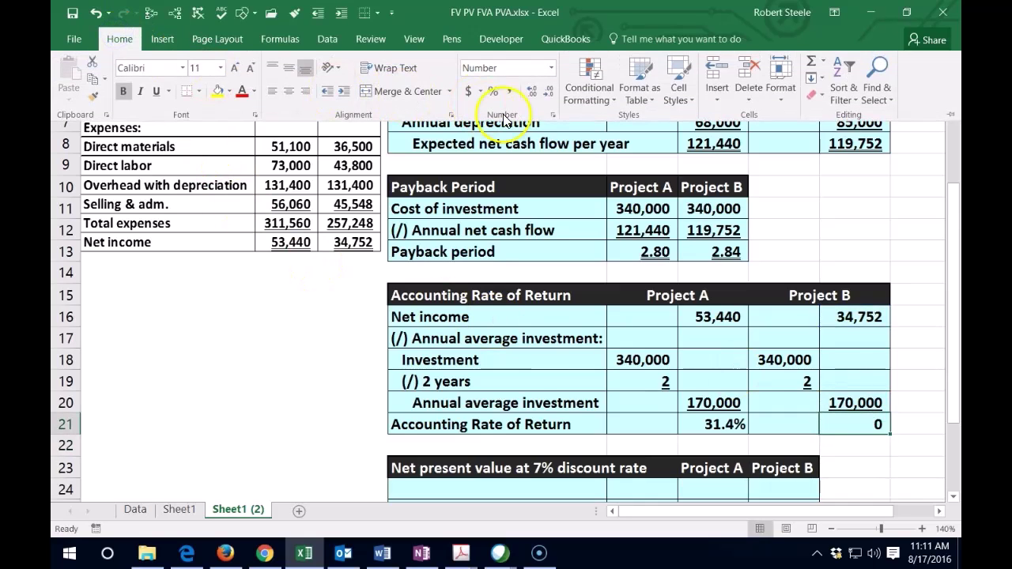
pyautogui.click(493, 92)
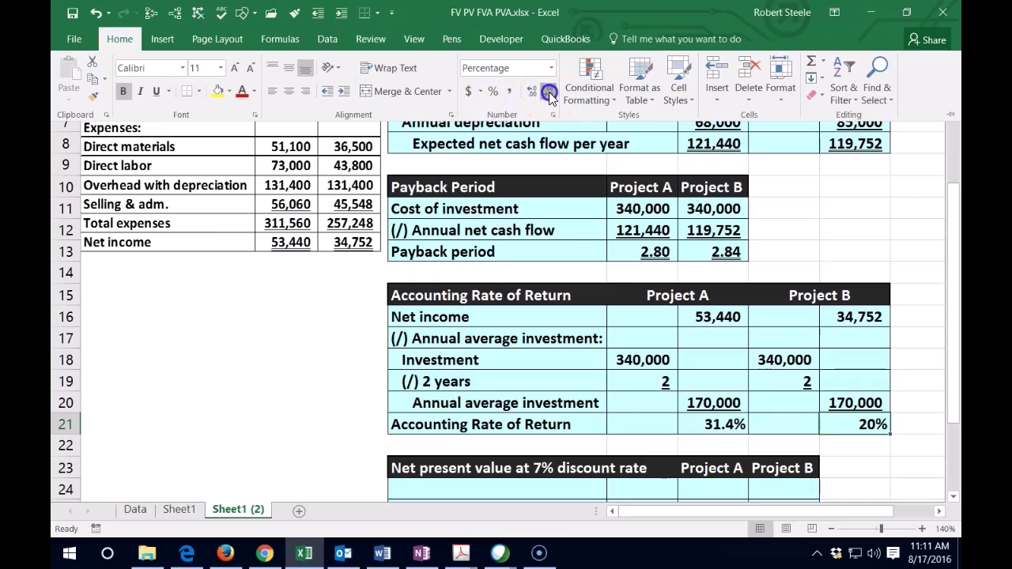
pyautogui.click(531, 93)
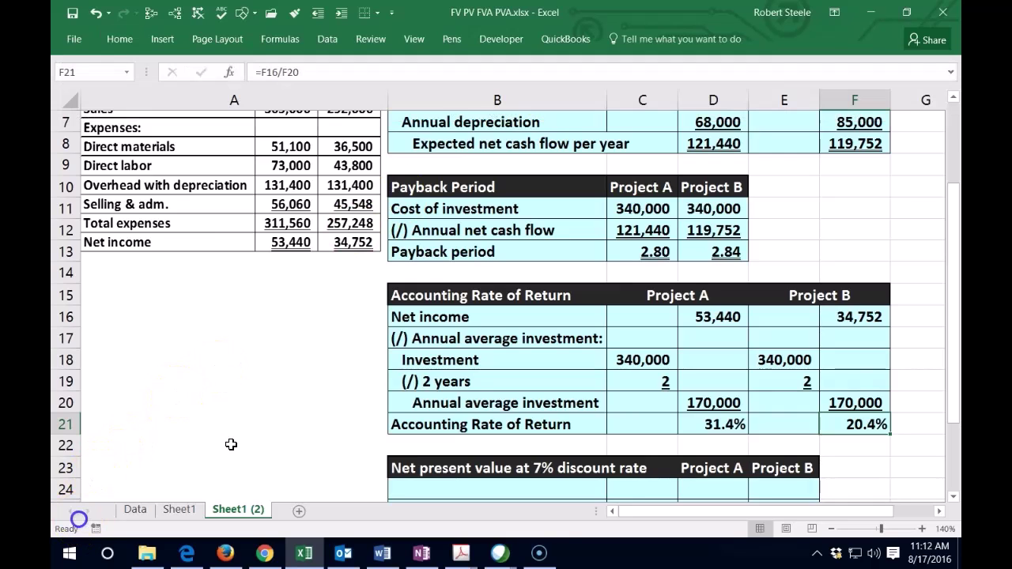
pyautogui.scroll(-1, 232, 441)
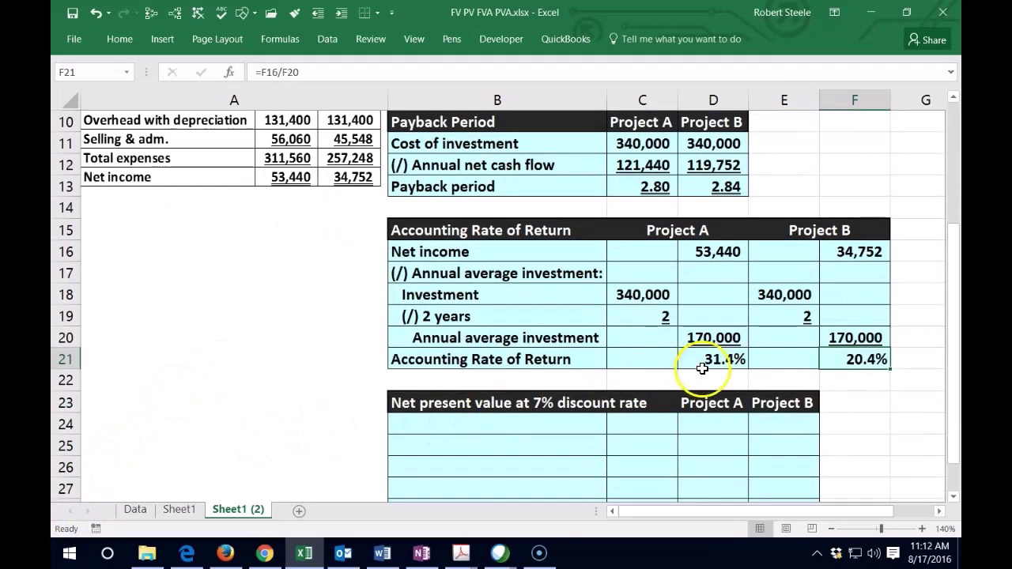
pyautogui.click(714, 362)
pyautogui.click(841, 362)
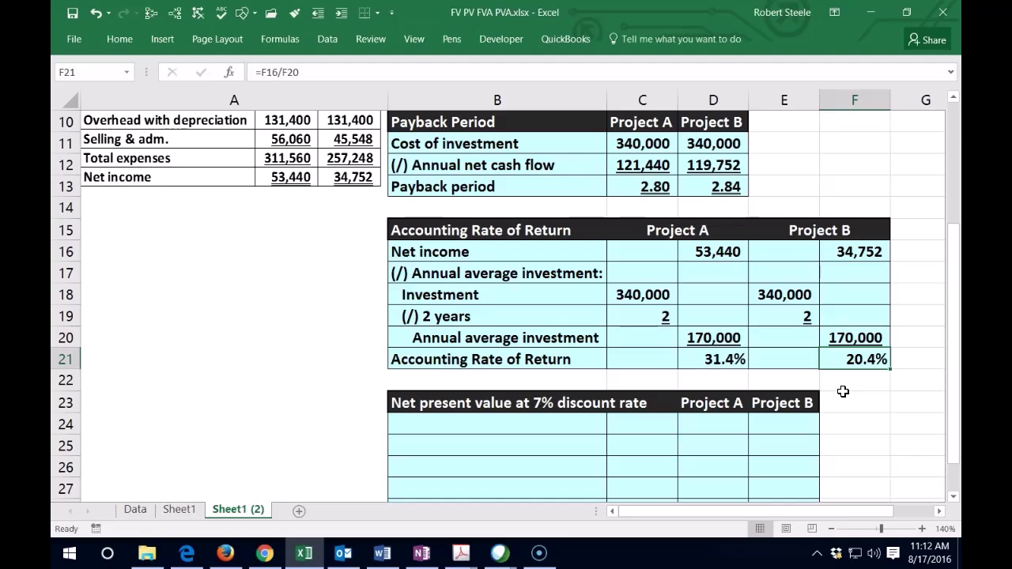
pyautogui.click(846, 353)
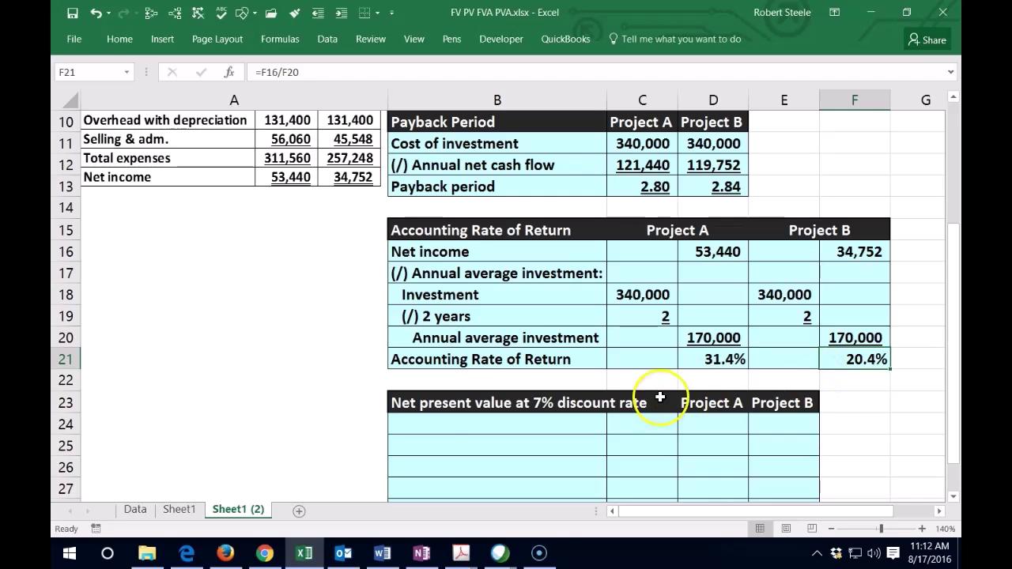
pyautogui.scroll(-1, 258, 405)
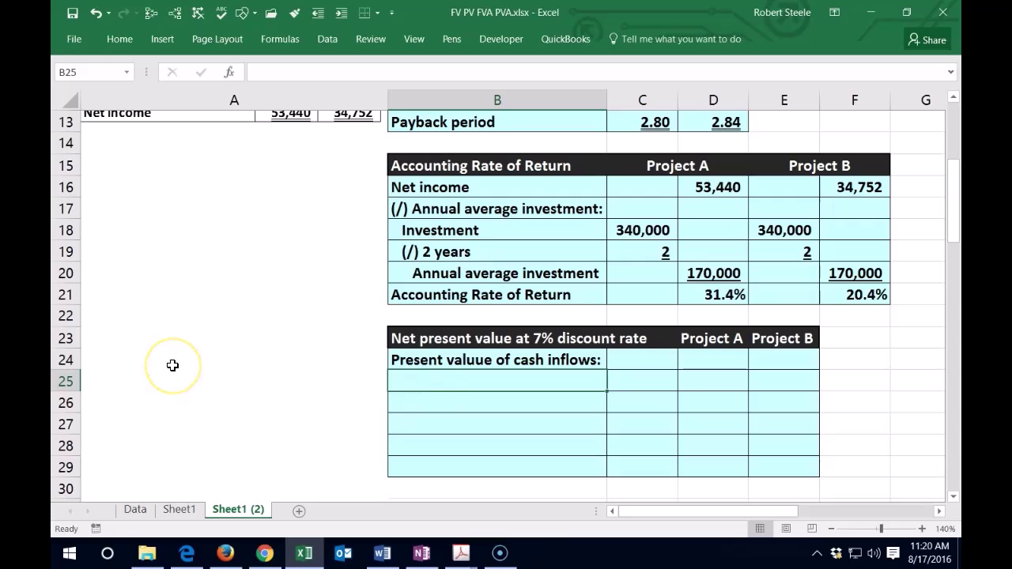
# - Label B25 with the expected net cash flow per year heading by linking it to B8 with =B8
pyautogui.write('=')
pyautogui.scroll(3, 255, 395)
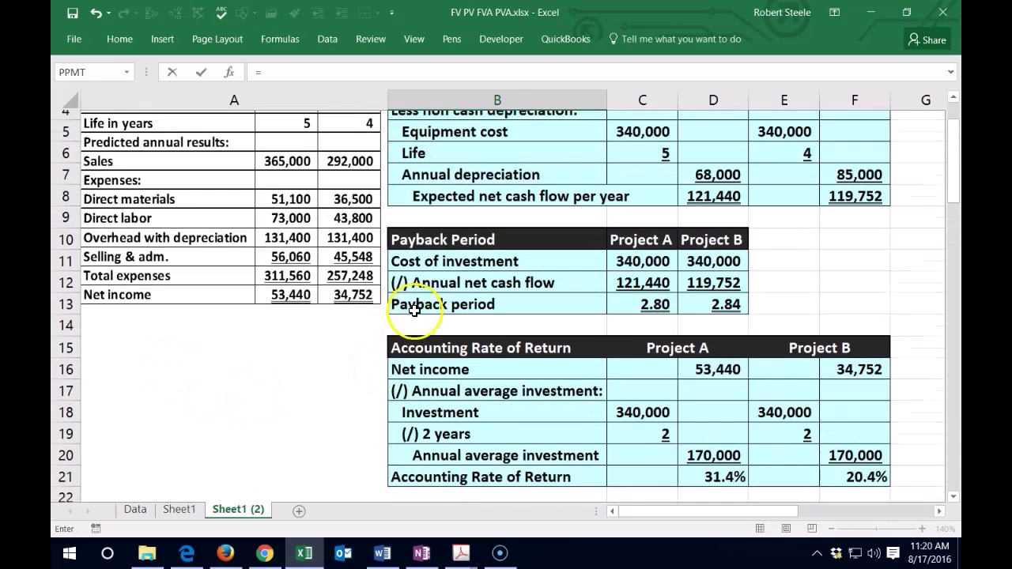
pyautogui.click(441, 208)
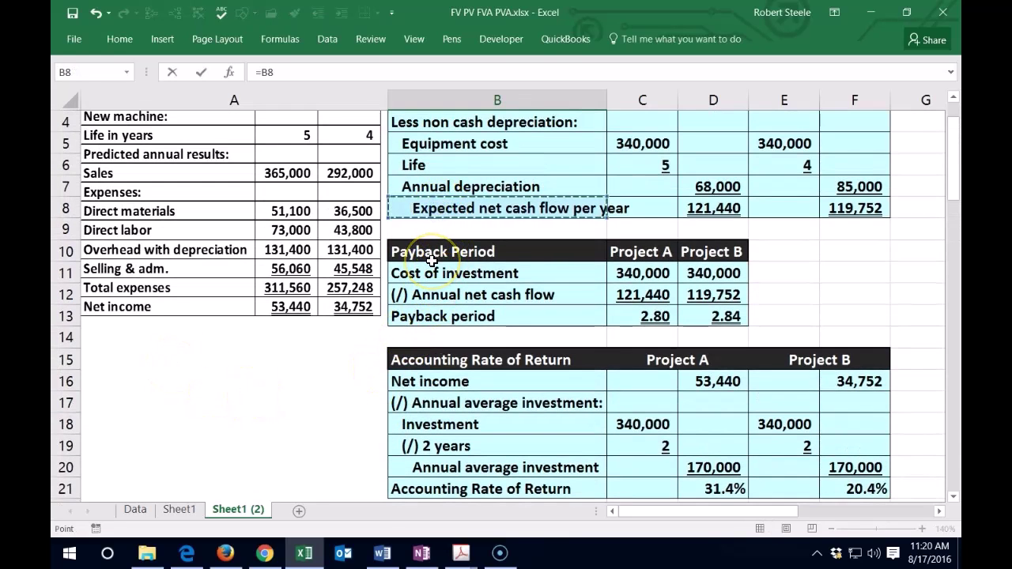
pyautogui.press('Return')
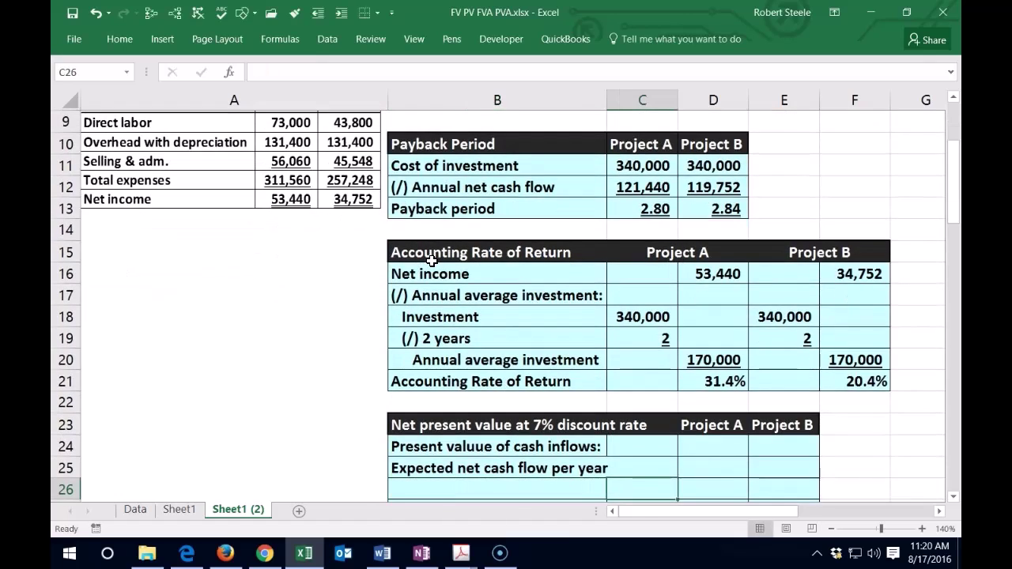
# - Bring Project A's expected net cash flow per year into D25 with the formula =D8
pyautogui.press('Up')
pyautogui.press('Right')
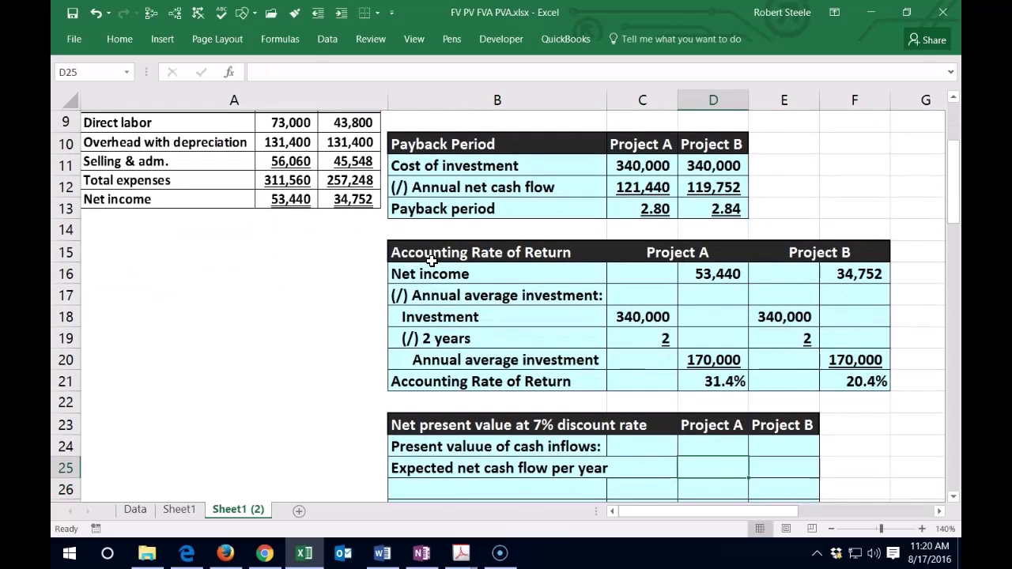
pyautogui.scroll(-1, 431, 261)
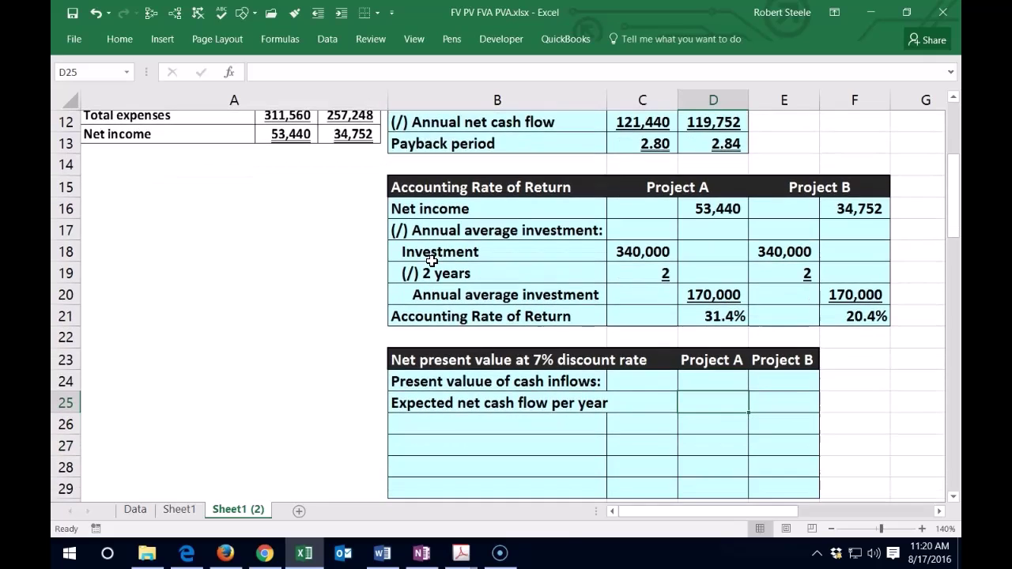
pyautogui.write('=')
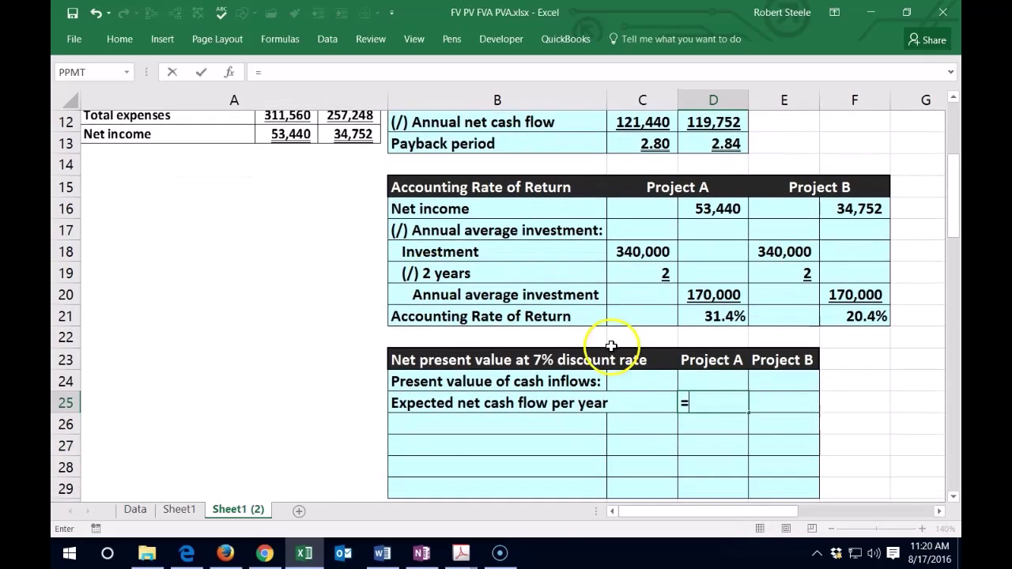
pyautogui.scroll(4, 608, 336)
pyautogui.click(710, 273)
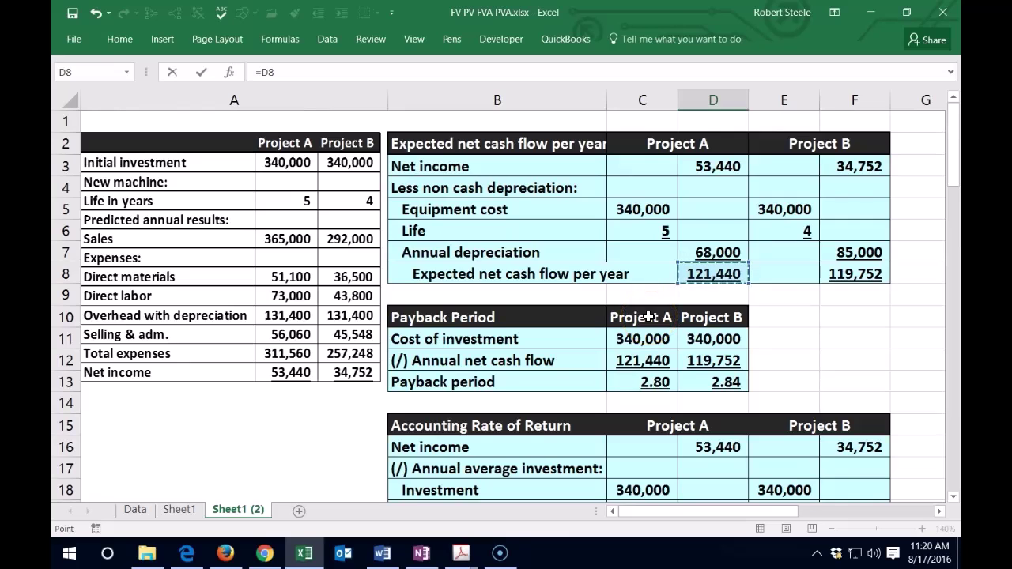
pyautogui.press('Tab')
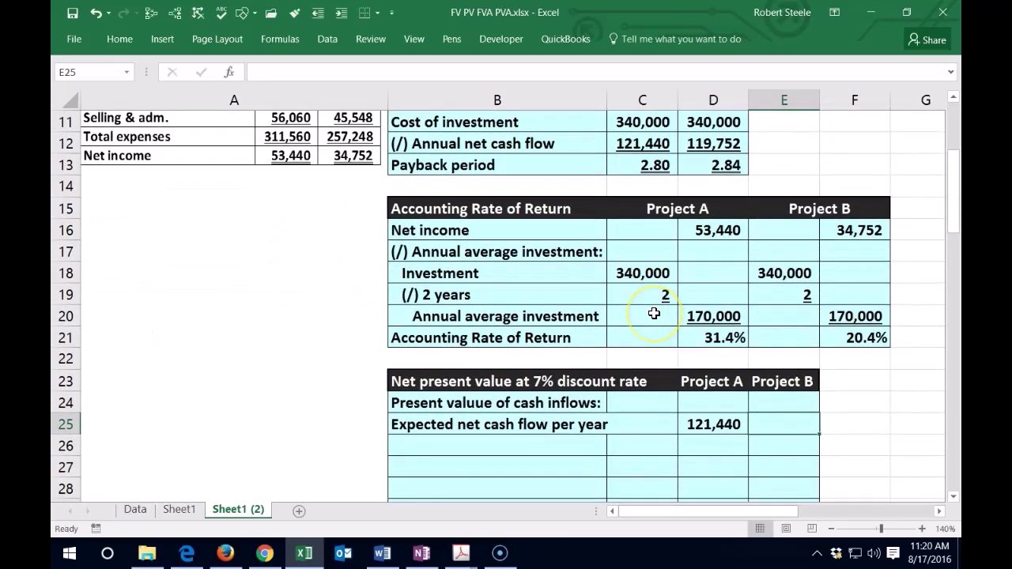
# - Bring Project B's expected net cash flow per year into E25 with the formula =F8
pyautogui.write('=')
pyautogui.scroll(4, 791, 348)
pyautogui.click(854, 274)
pyautogui.scroll(-1, 805, 380)
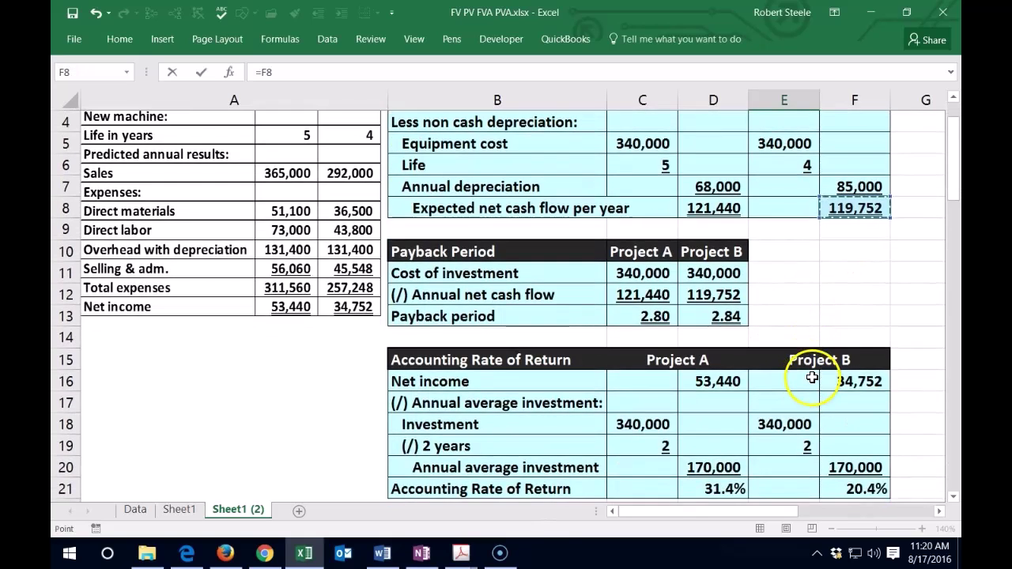
pyautogui.press('Return')
pyautogui.click(720, 415)
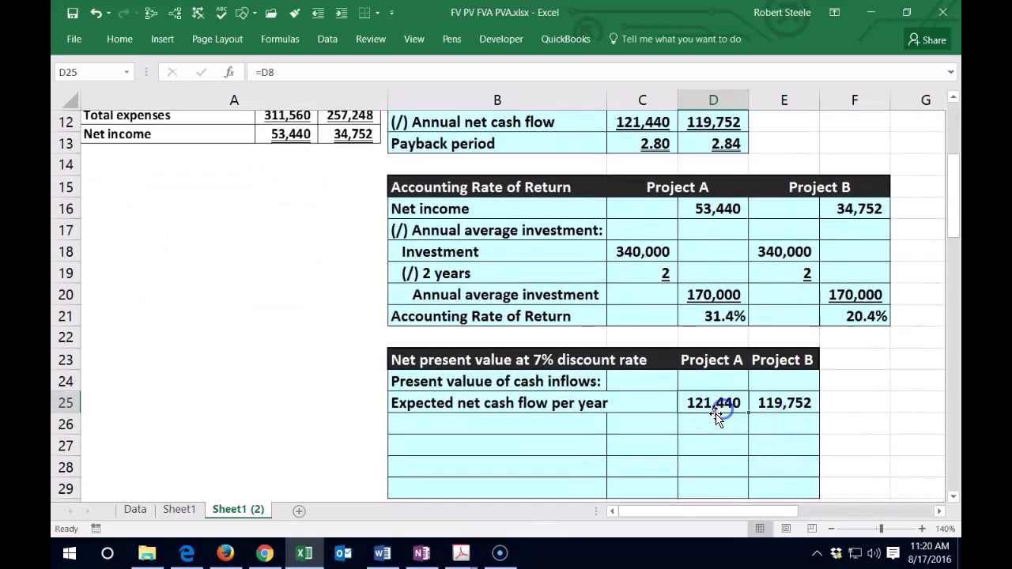
pyautogui.scroll(-2, 718, 415)
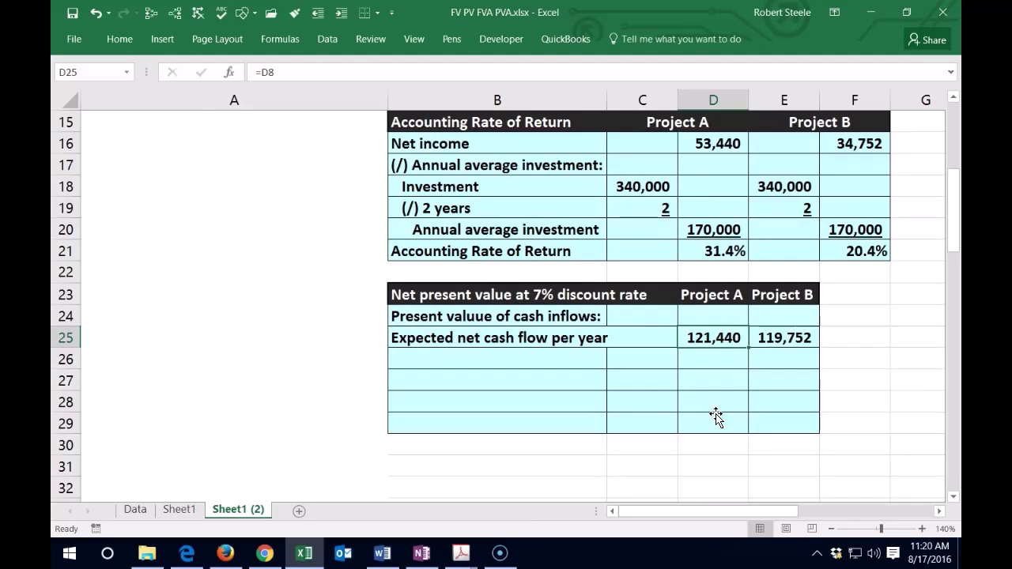
# - Label B26 "PV factor" beneath the expected net cash flow row
pyautogui.click(474, 364)
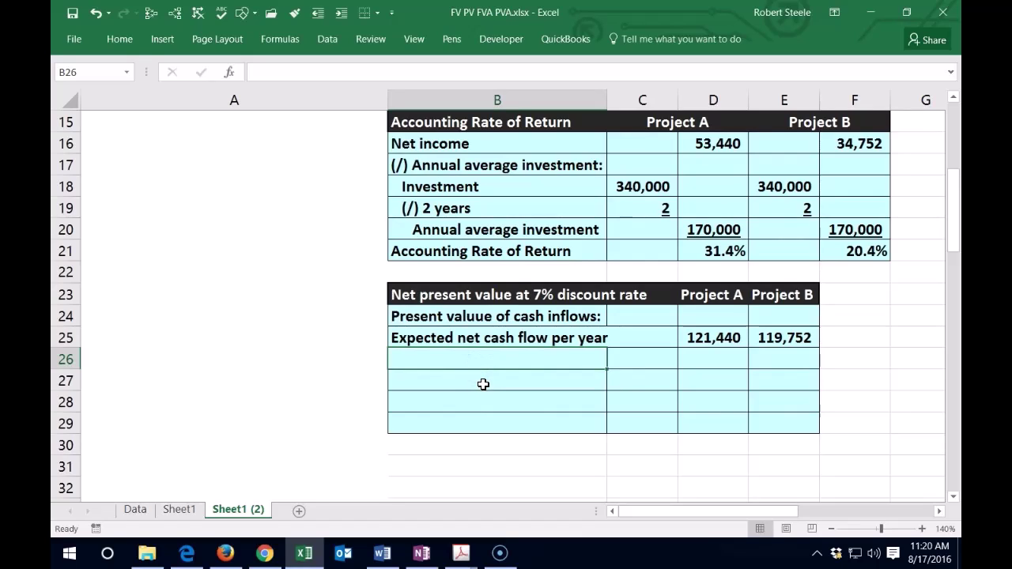
pyautogui.write('PV')
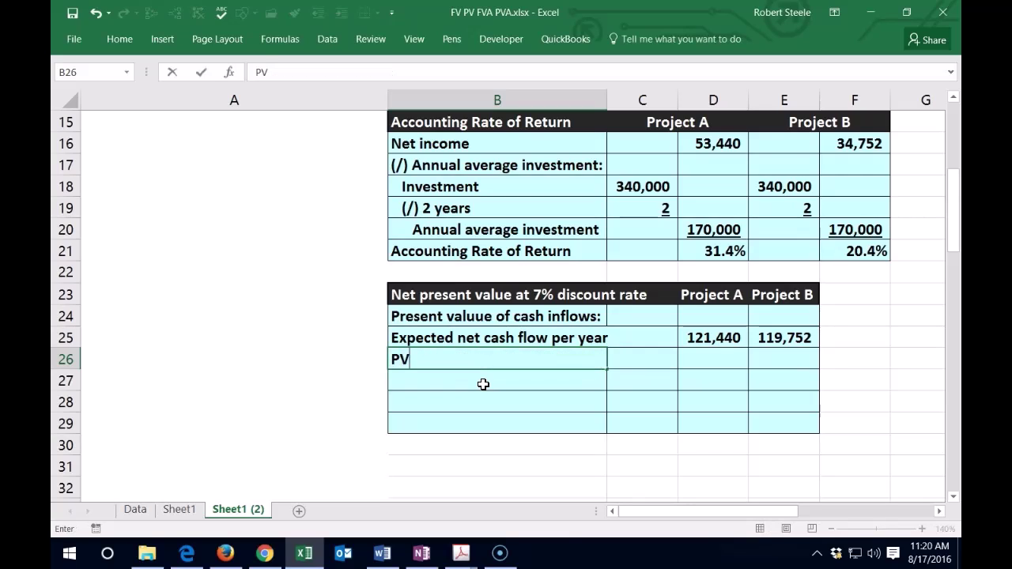
pyautogui.write(' factor')
pyautogui.press('Tab')
pyautogui.press('Tab')
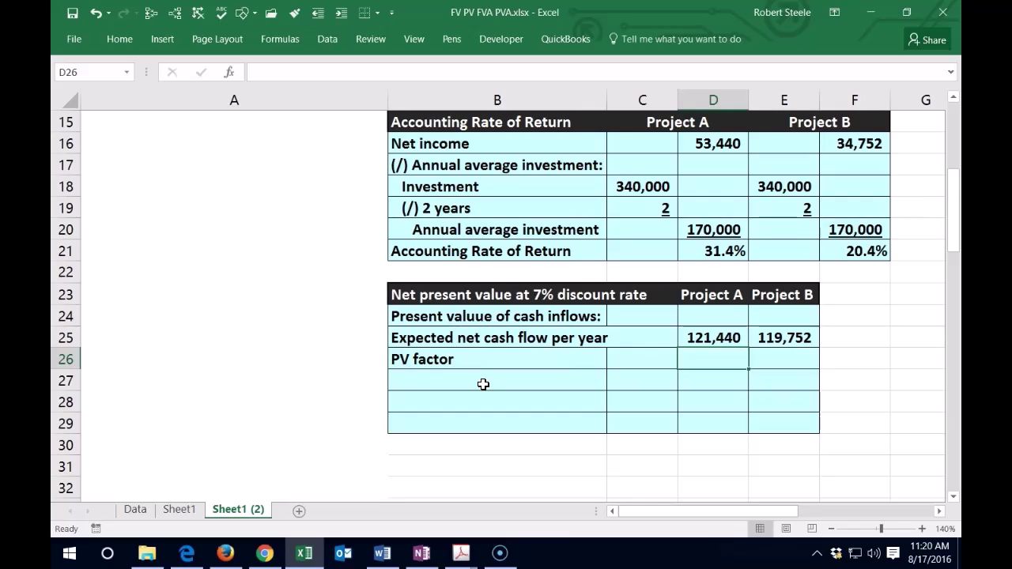
# - Examine the Present value of 1, Future value of 1 and Present value of an annuity of 1 tables in columns I to S
pyautogui.press('Right')
pyautogui.press('Right')
pyautogui.press('Right')
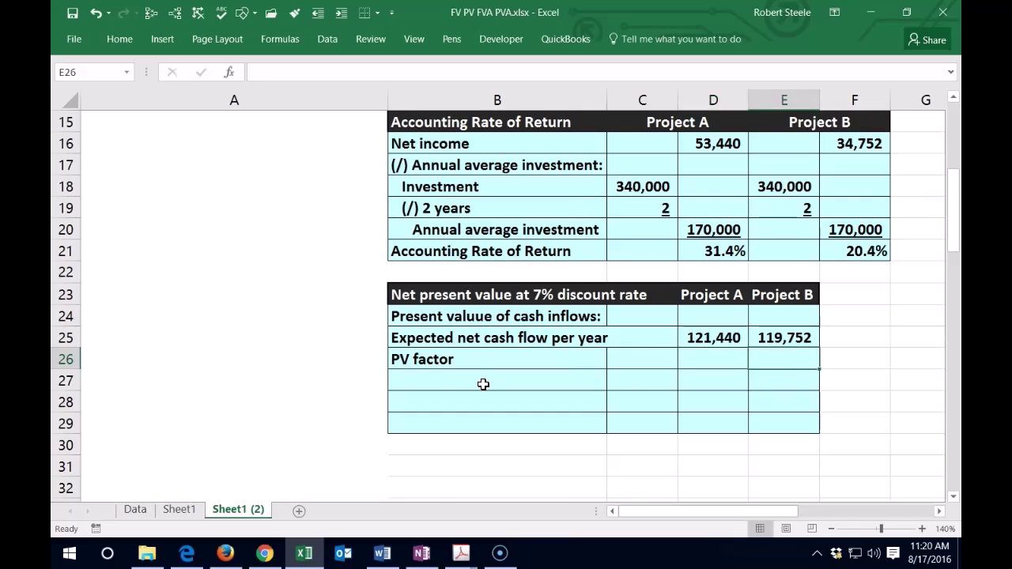
pyautogui.press('Right')
pyautogui.press('Right')
pyautogui.press('Right')
pyautogui.press('Right')
pyautogui.press('Right')
pyautogui.press('Right')
pyautogui.press('Right')
pyautogui.press('Right')
pyautogui.press('Right')
pyautogui.press('Right')
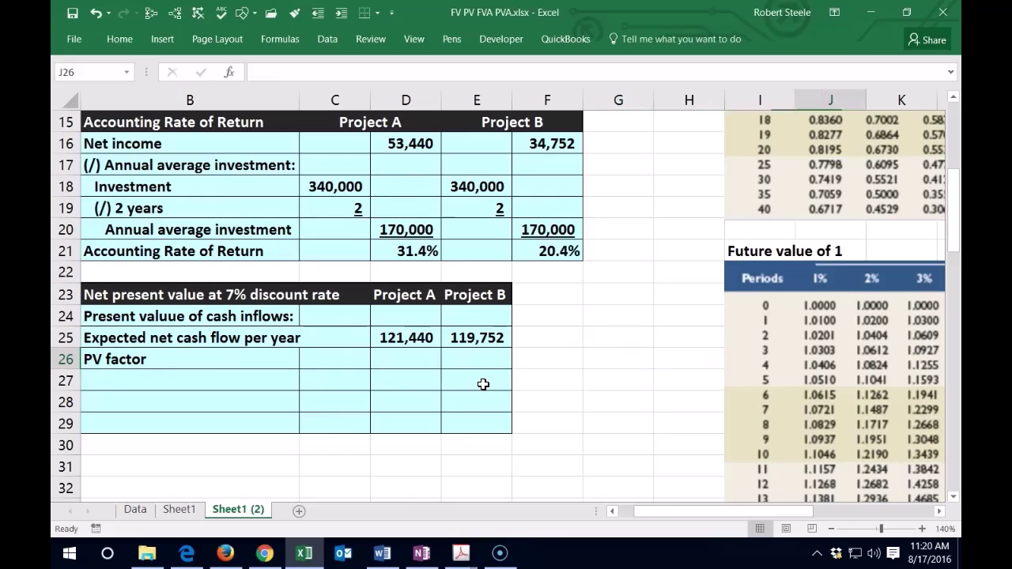
pyautogui.press('Right')
pyautogui.press('Right')
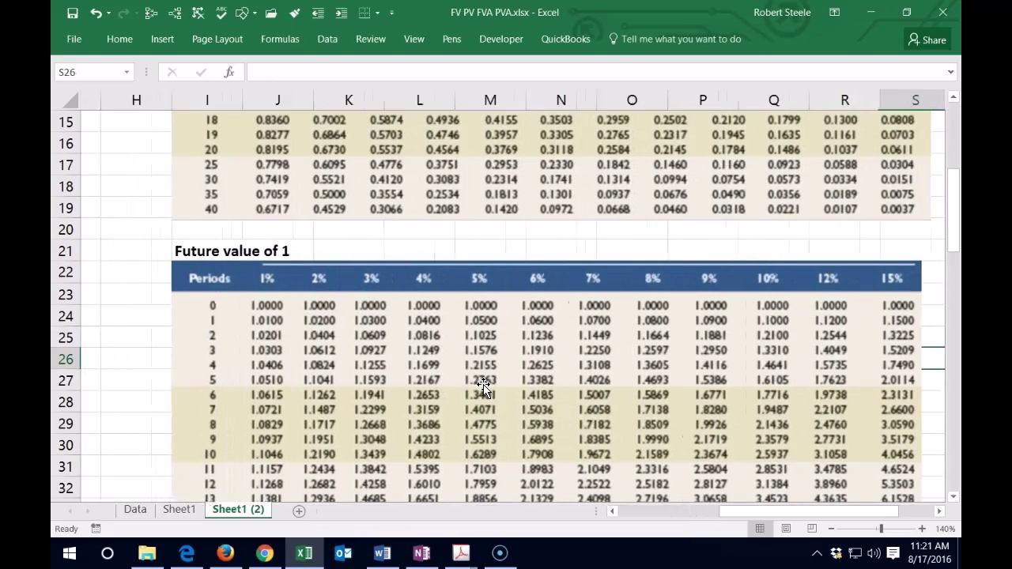
pyautogui.scroll(5, 483, 387)
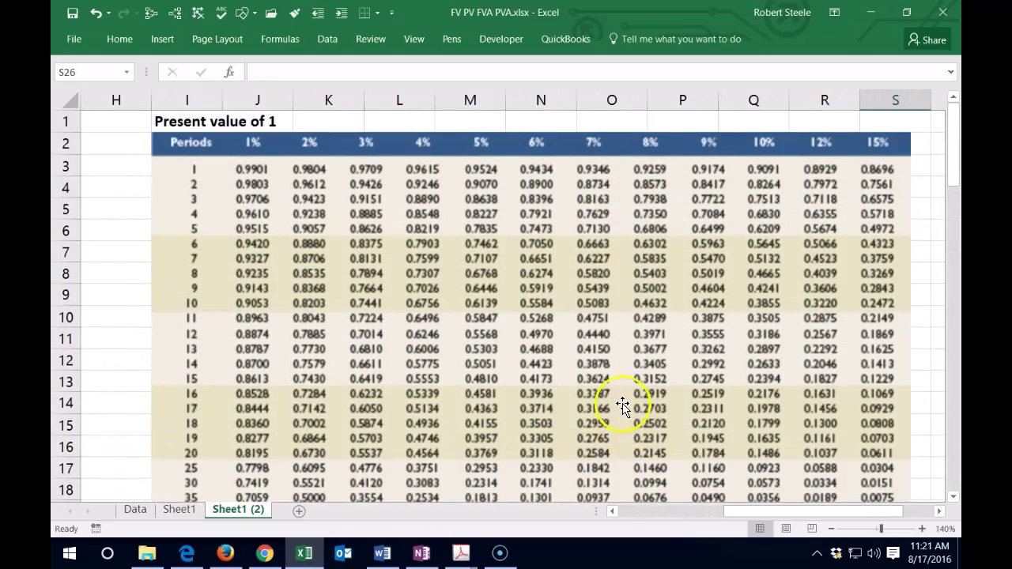
pyautogui.click(106, 253)
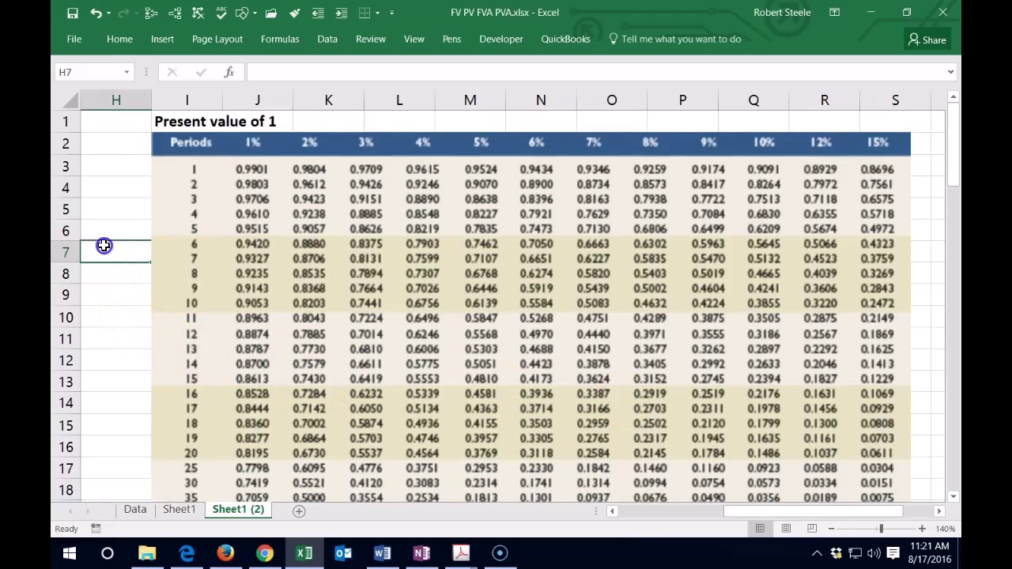
pyautogui.click(150, 262)
pyautogui.scroll(-5, 166, 220)
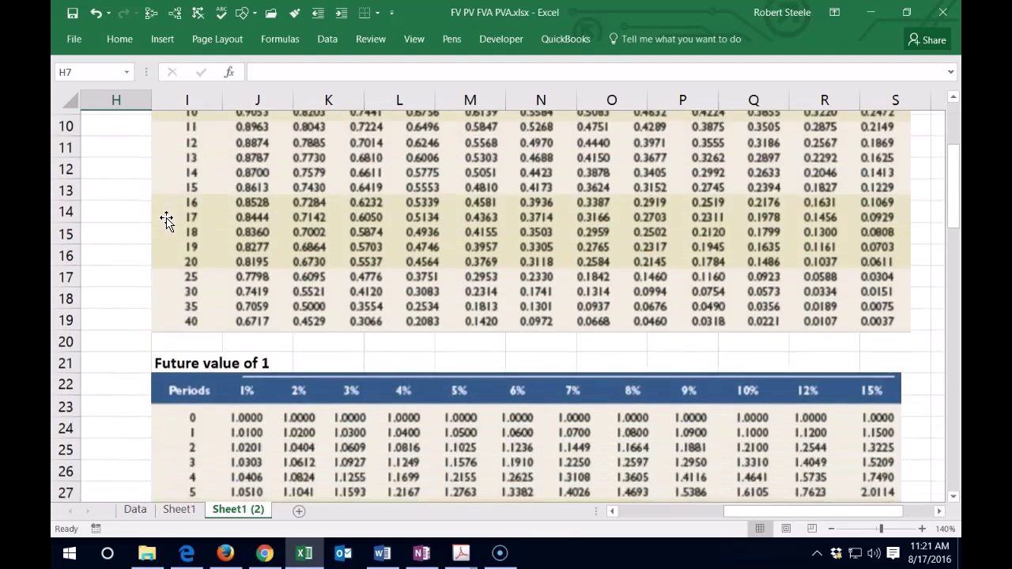
pyautogui.scroll(-1, 166, 220)
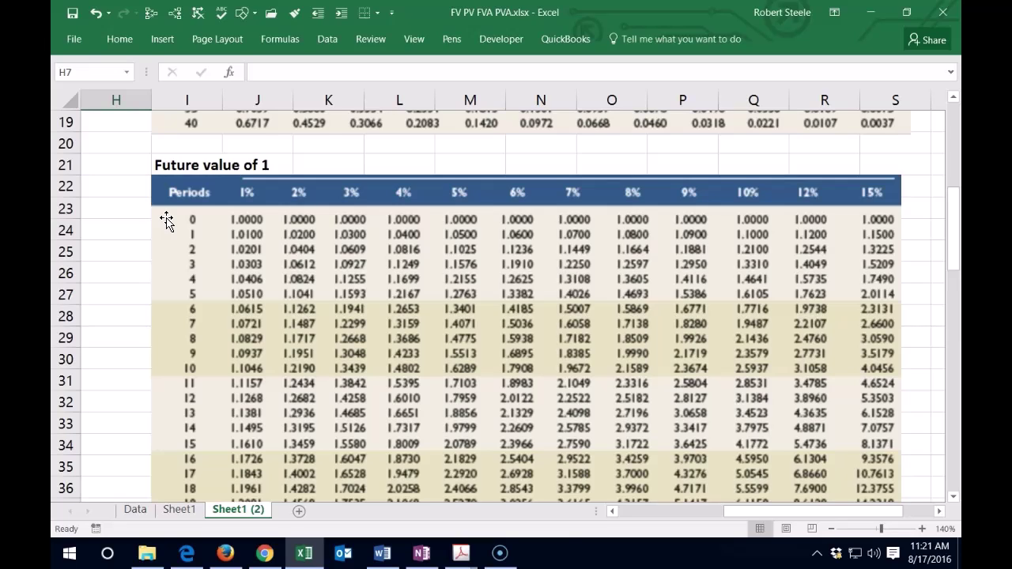
pyautogui.scroll(-6, 166, 221)
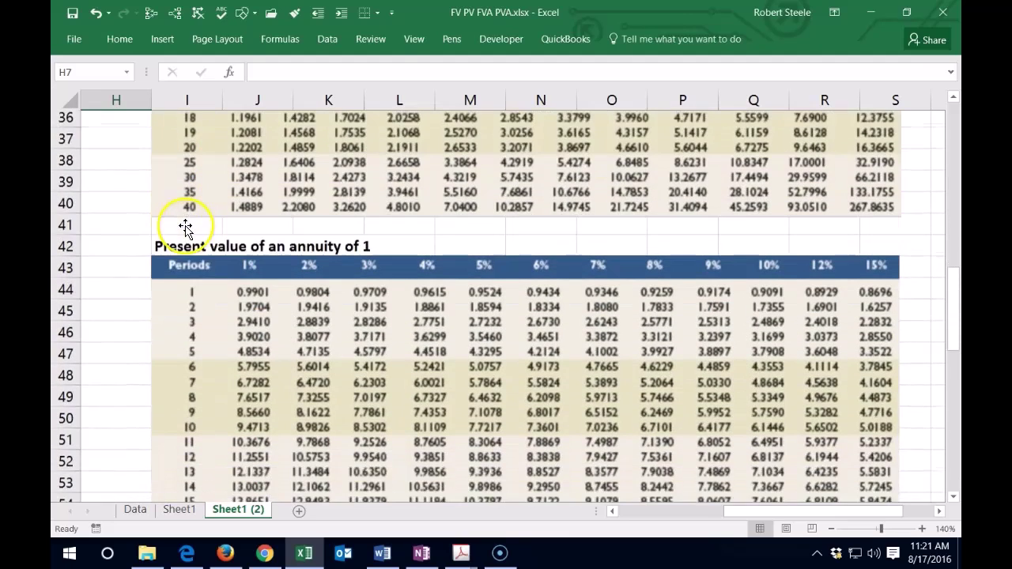
pyautogui.scroll(-1, 188, 307)
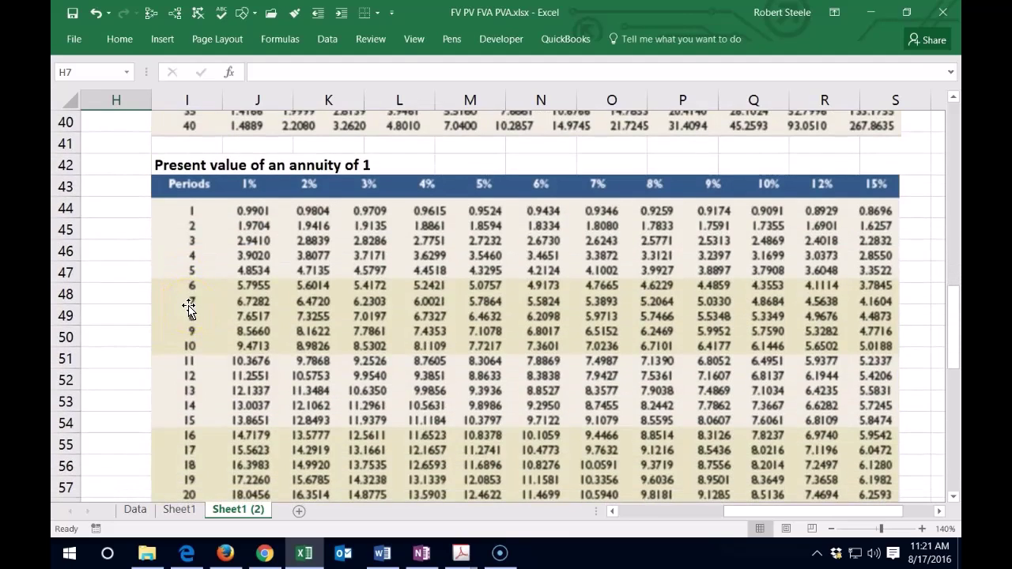
pyautogui.click(100, 512)
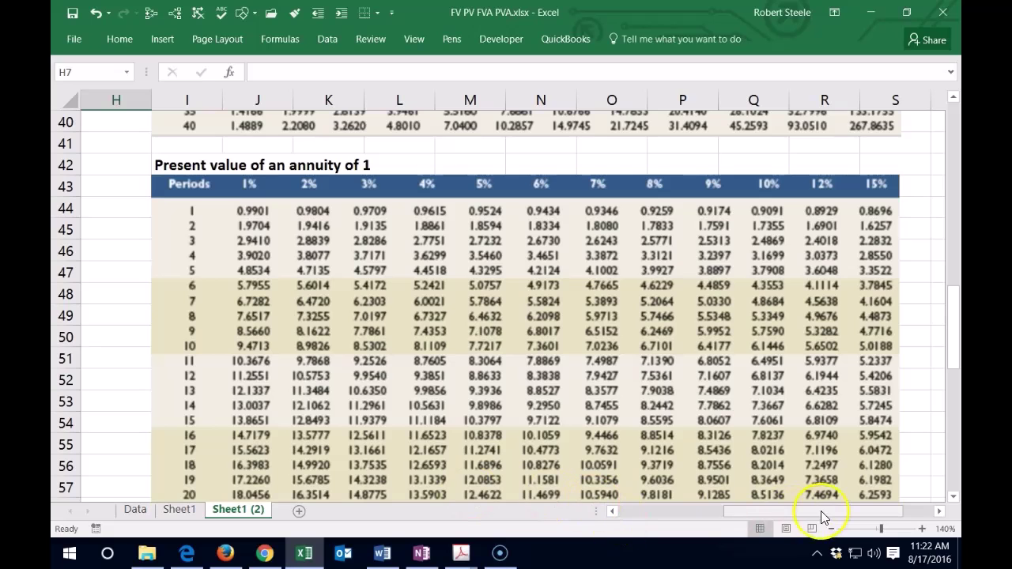
# - Review Project A's annual net cash flow in D25 and the life in years in the project data and net cash flow tables
pyautogui.moveTo(822, 517); pyautogui.dragTo(702, 518)
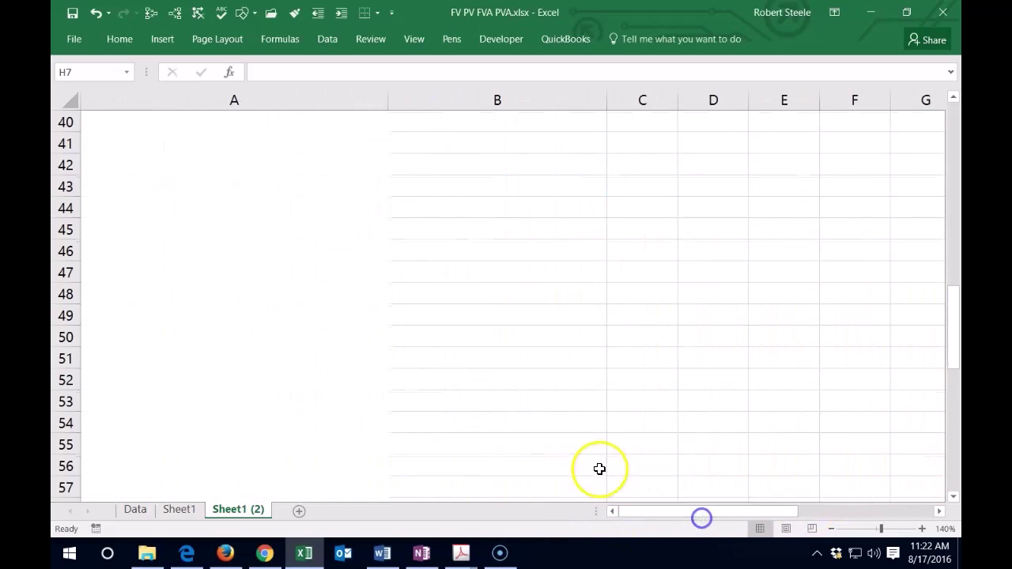
pyautogui.scroll(8, 608, 470)
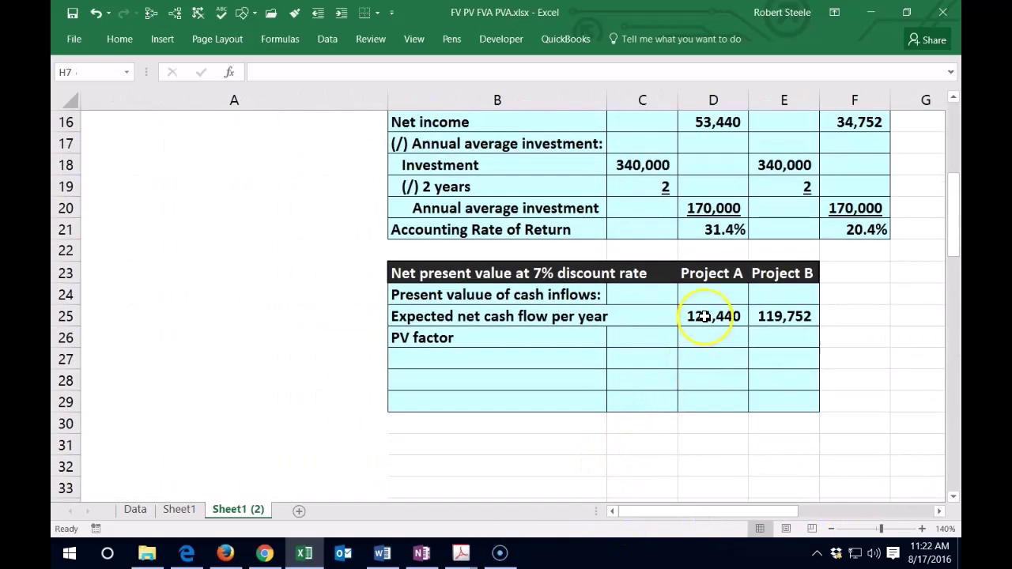
pyautogui.click(703, 316)
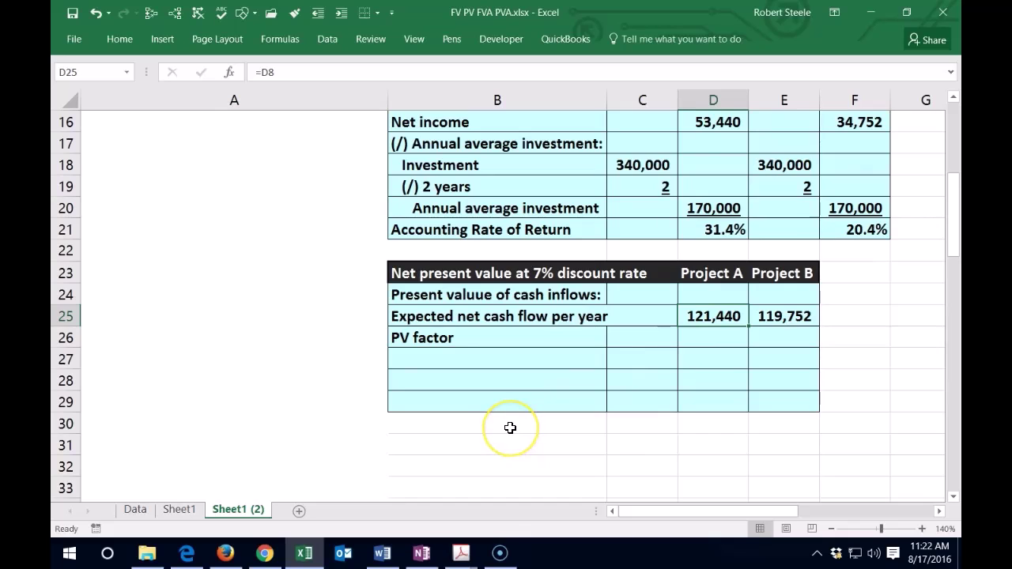
pyautogui.scroll(4, 510, 428)
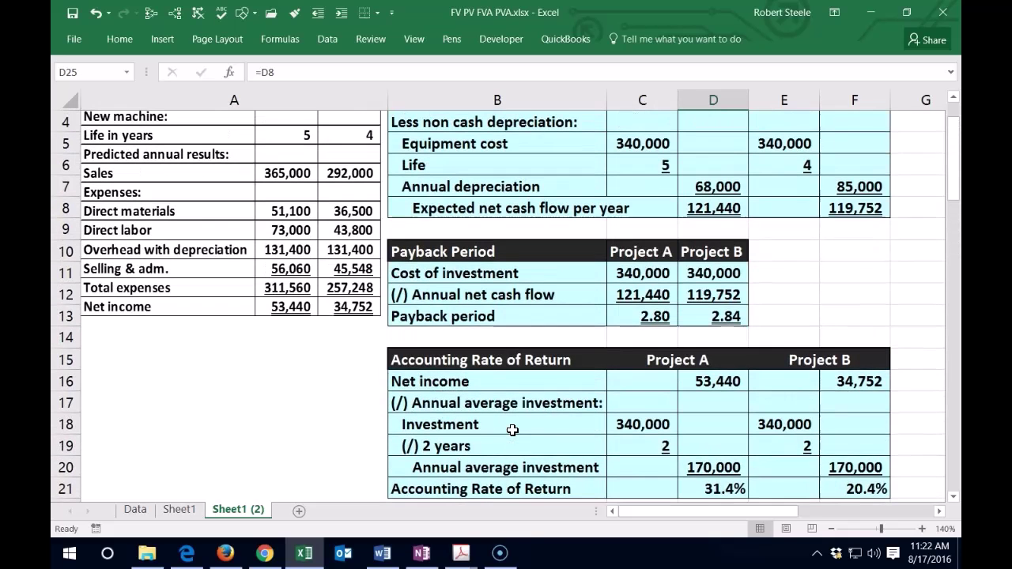
pyautogui.scroll(1, 316, 182)
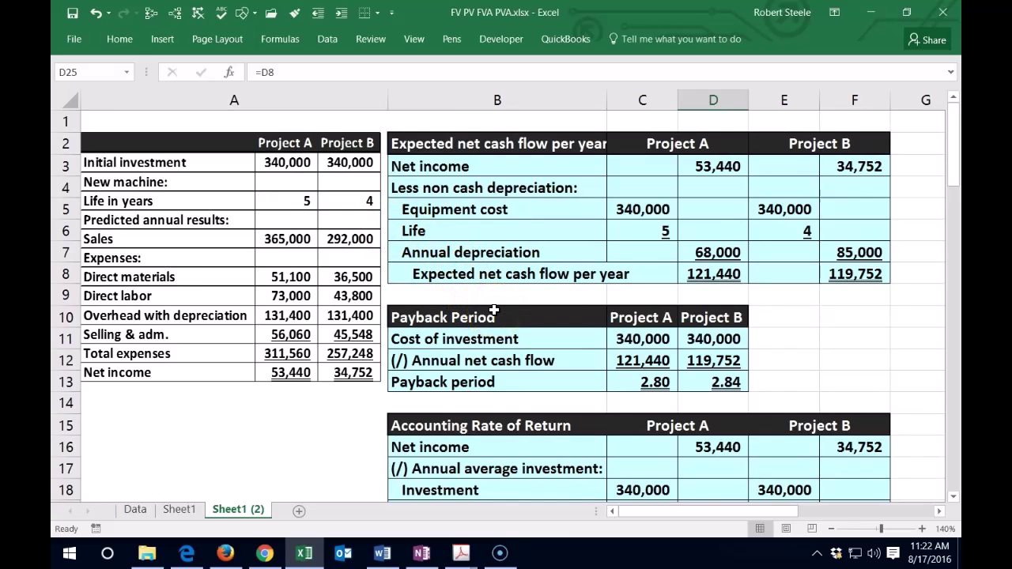
pyautogui.scroll(-6, 495, 311)
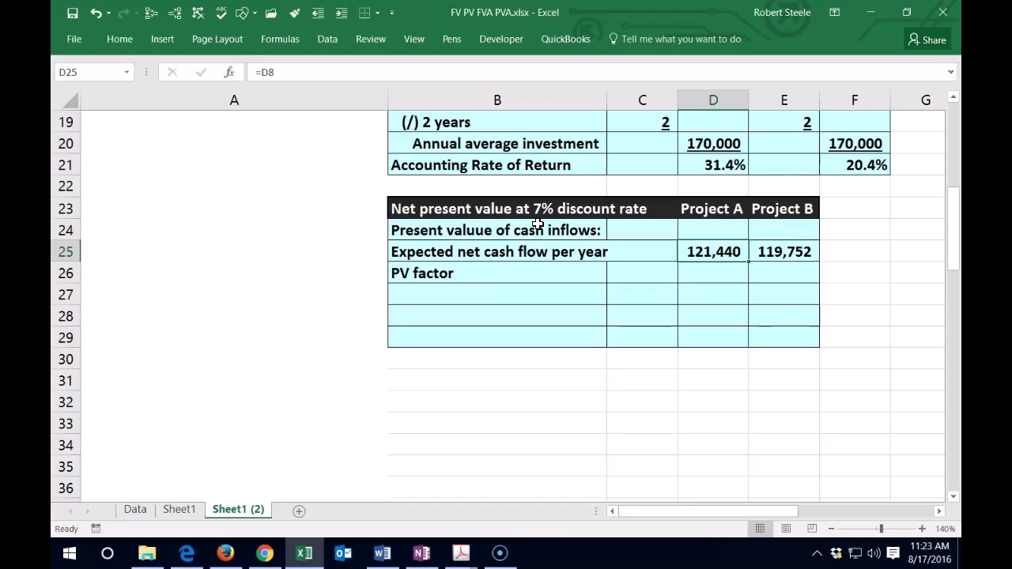
# - Look up the 7% factor for five periods in the Present value of an annuity of 1 table
pyautogui.moveTo(660, 511); pyautogui.dragTo(775, 509)
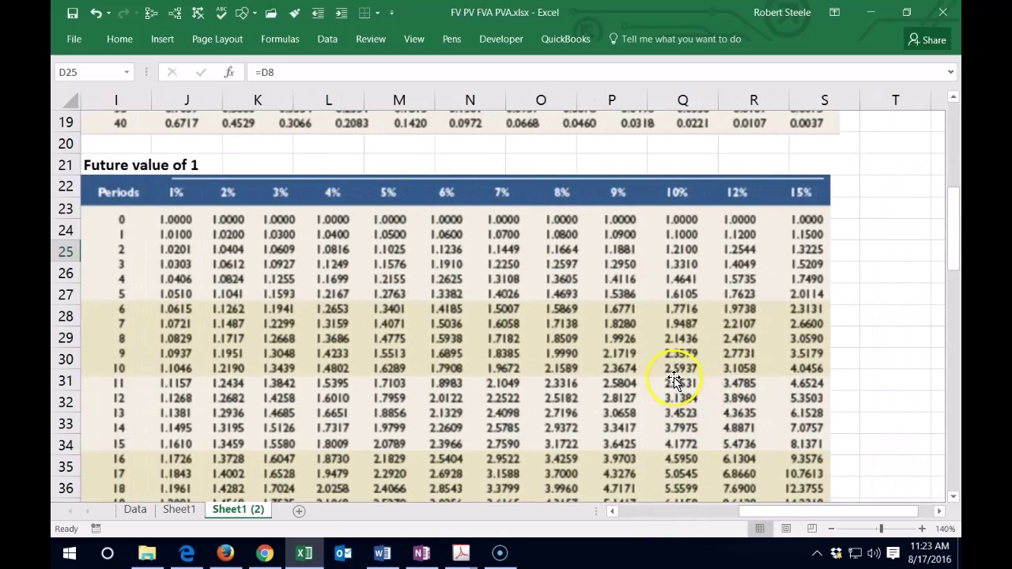
pyautogui.scroll(-5, 672, 380)
pyautogui.scroll(-3, 670, 380)
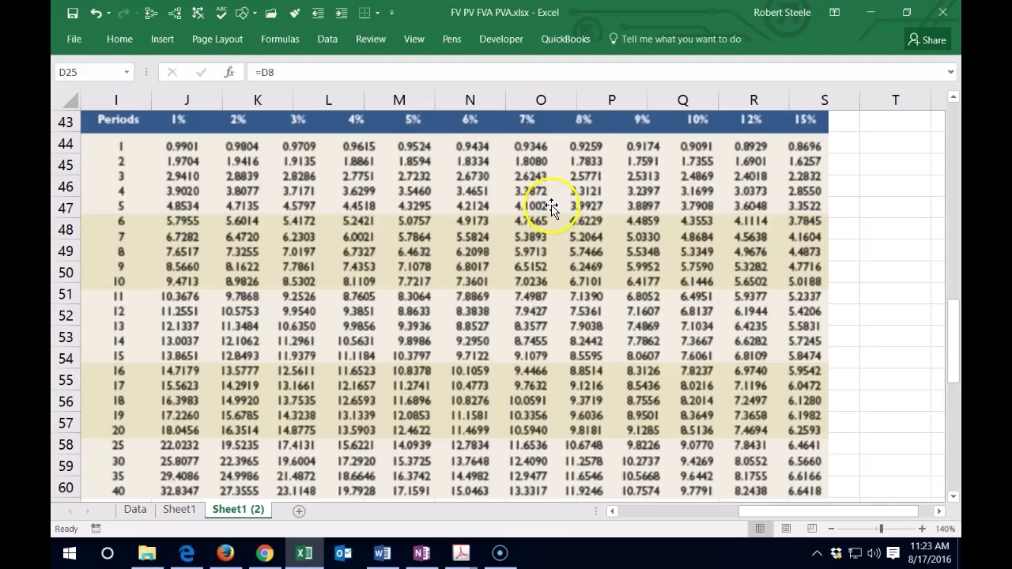
# - Enter 4.1002 as Project A's PV factor in D26
pyautogui.moveTo(772, 511); pyautogui.dragTo(671, 515)
pyautogui.scroll(11, 408, 424)
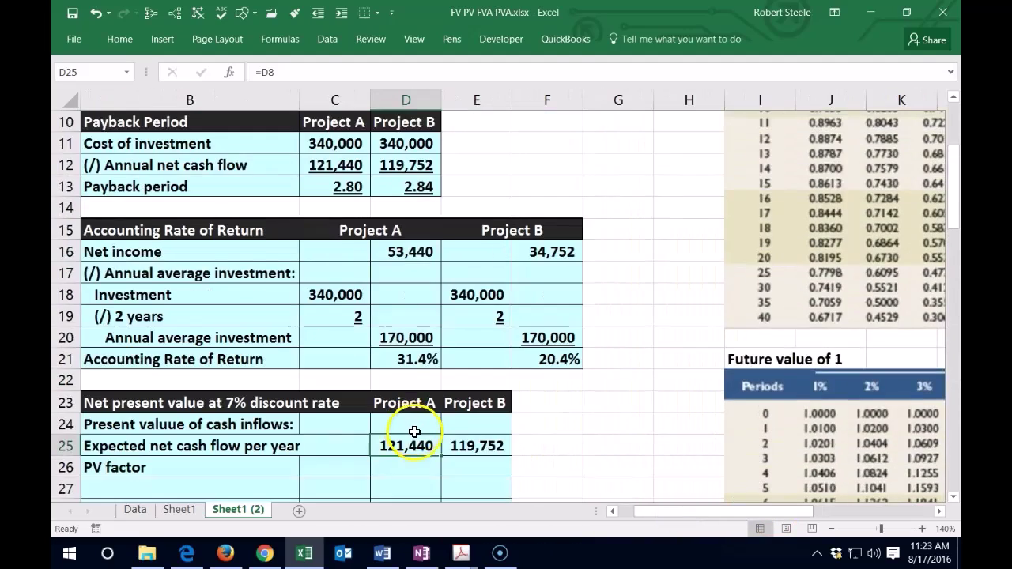
pyautogui.scroll(-1, 366, 425)
pyautogui.click(346, 403)
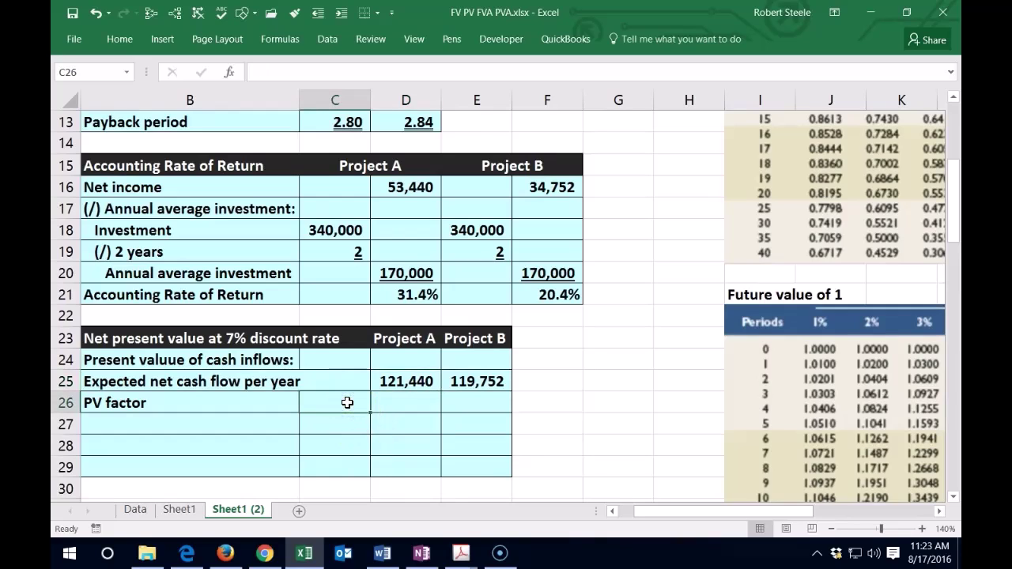
pyautogui.press('Right')
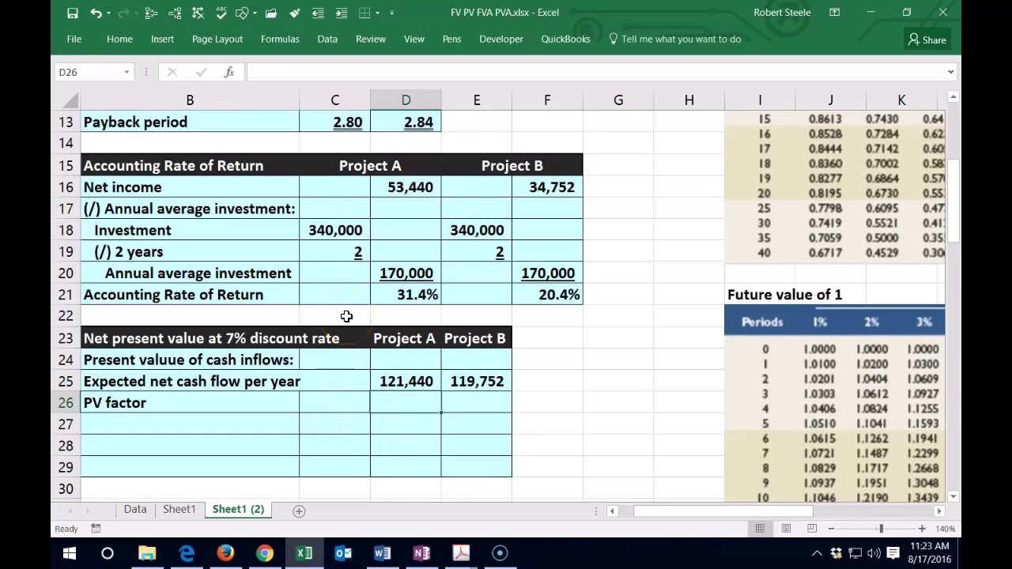
pyautogui.write('4.1002')
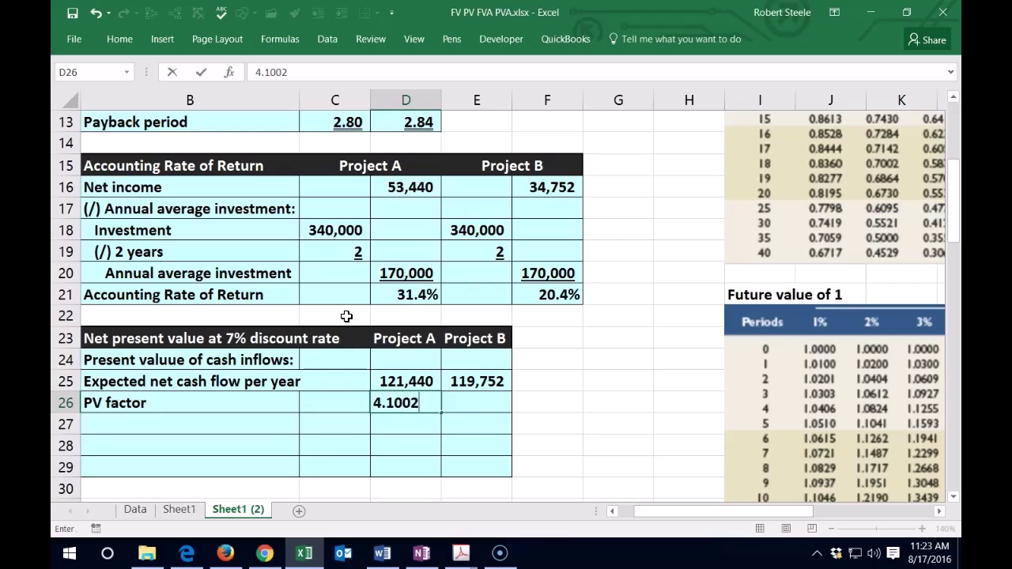
pyautogui.hotkey('ctrl', 'Return')
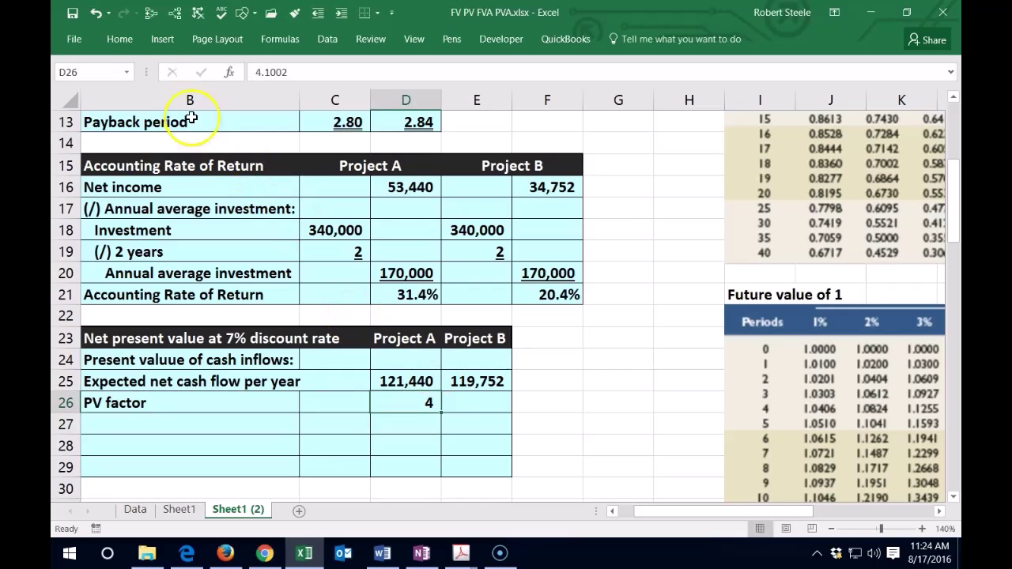
# - Format Project A's PV factor in D26 with four decimal places and an underline
pyautogui.click(121, 41)
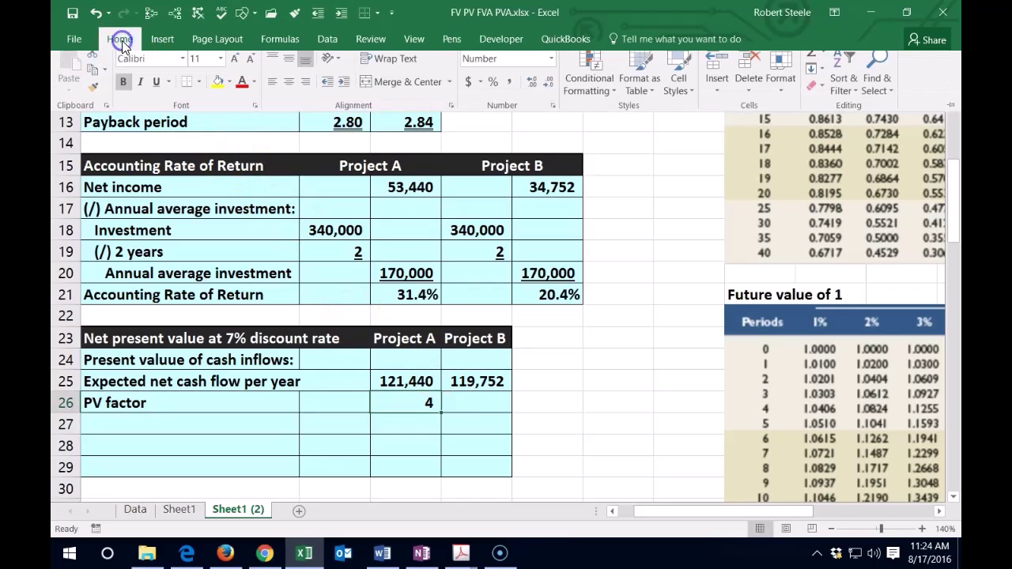
pyautogui.click(530, 94)
pyautogui.click(531, 95)
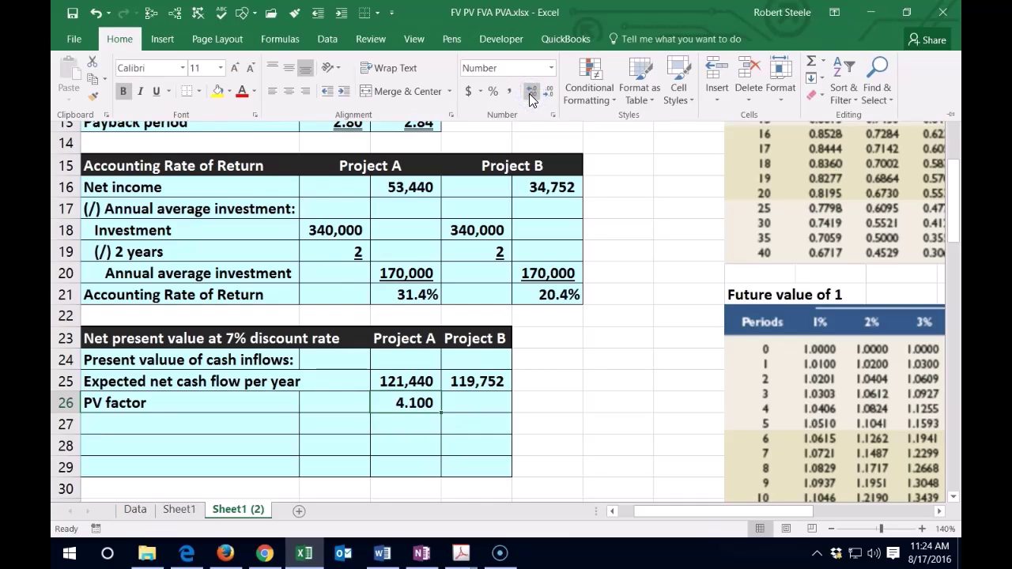
pyautogui.click(531, 94)
pyautogui.click(402, 424)
pyautogui.click(402, 425)
pyautogui.click(398, 403)
pyautogui.click(121, 39)
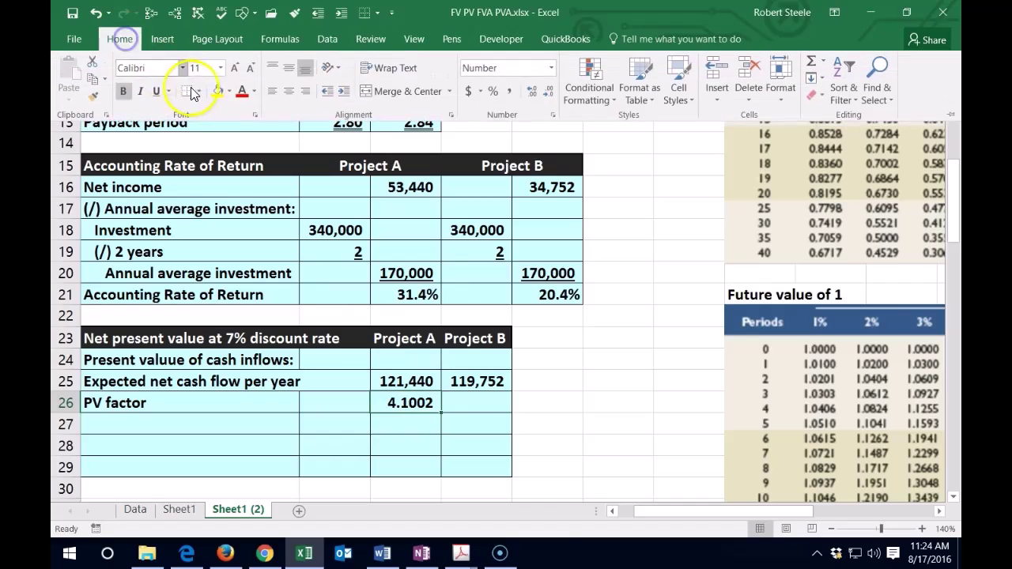
pyautogui.click(158, 92)
# - Calculate Project A's present value of cash inflows in D27 with the formula =D25*D26
pyautogui.click(392, 423)
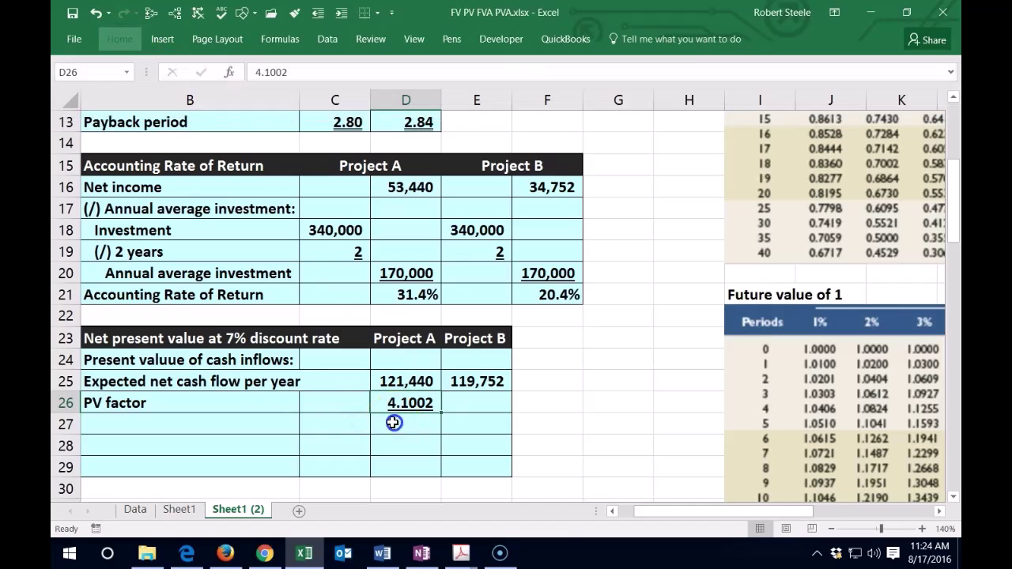
pyautogui.write('=')
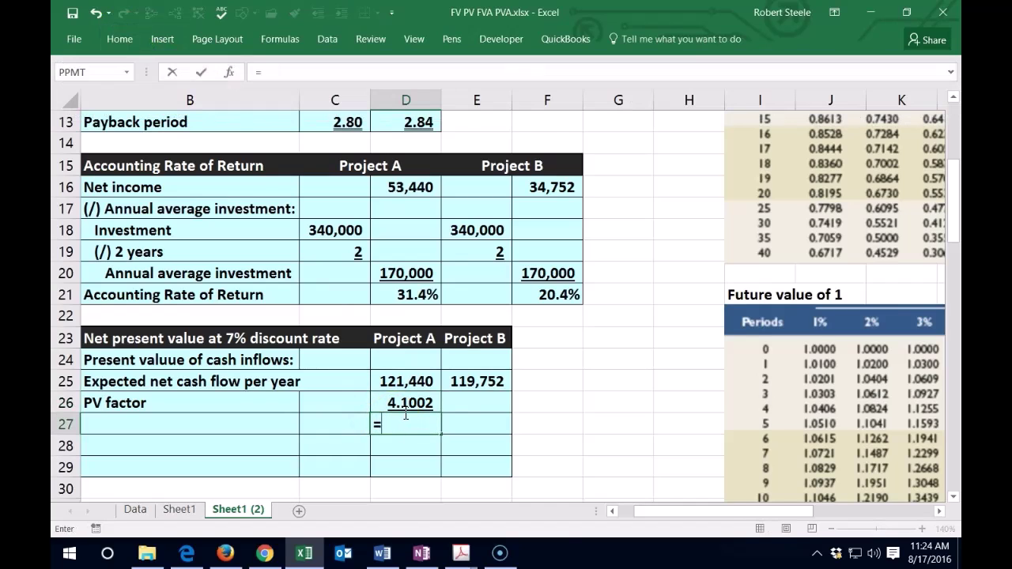
pyautogui.click(384, 380)
pyautogui.write('*')
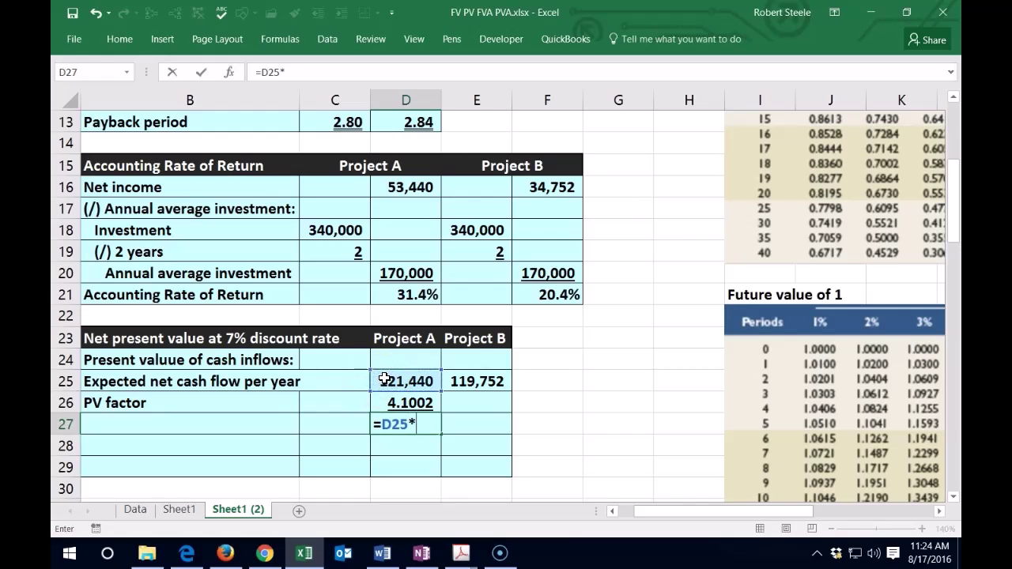
pyautogui.click(389, 403)
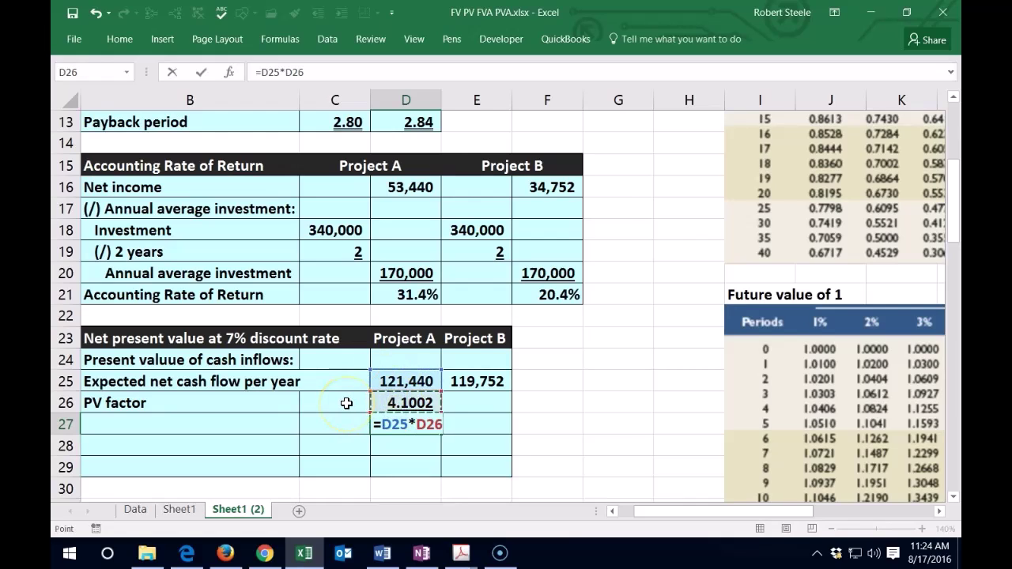
pyautogui.hotkey('ctrl', 'Return')
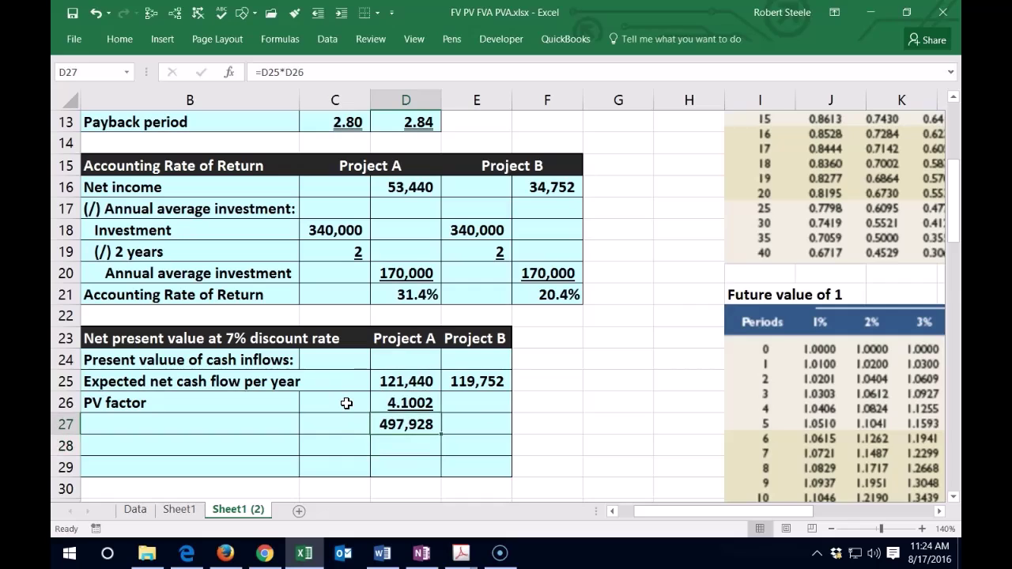
# - Look up the 7% factor for four periods in the Present value of an annuity of 1 table for Project B
pyautogui.click(399, 405)
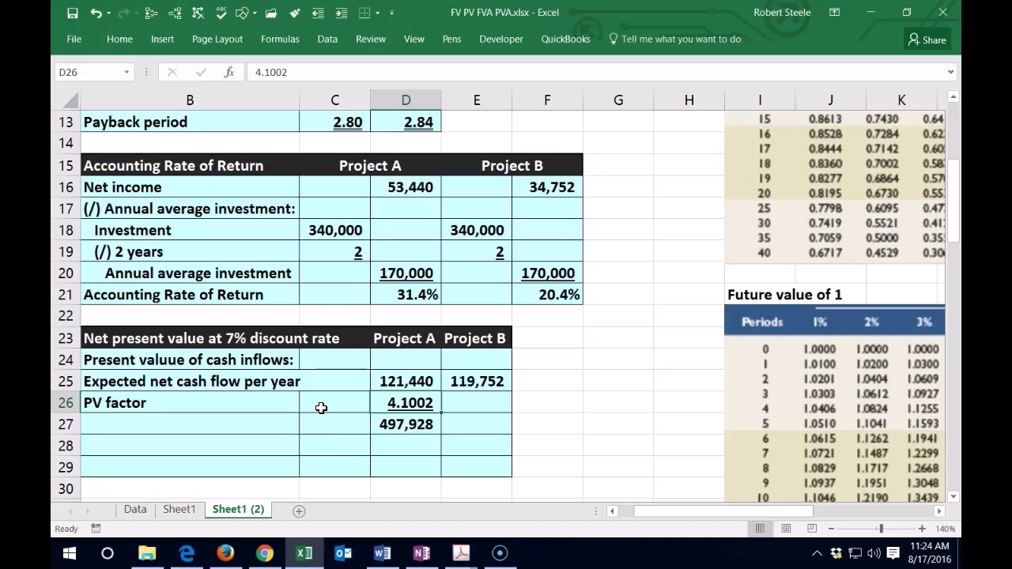
pyautogui.press('Down')
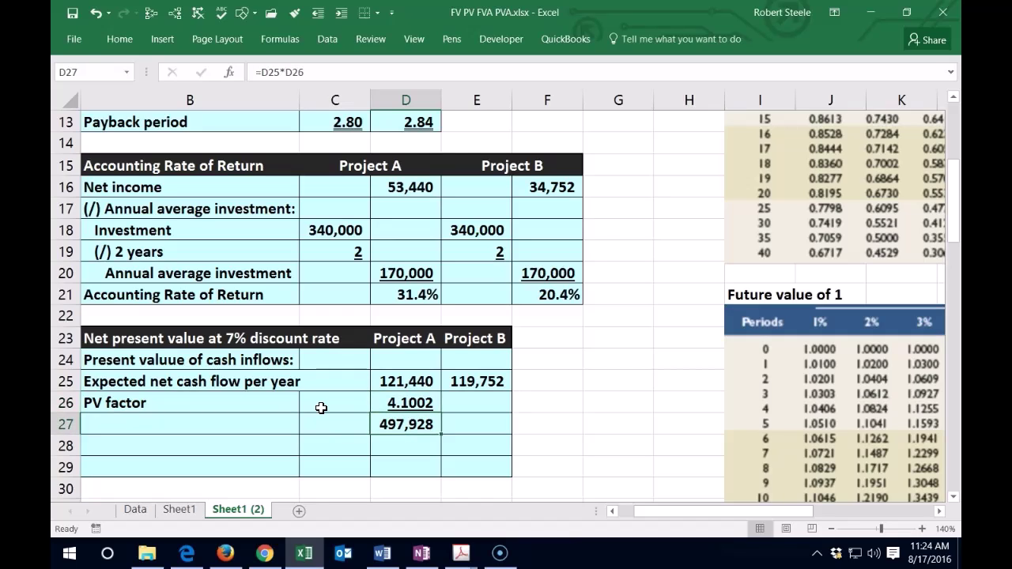
pyautogui.press('Right')
pyautogui.press('Right')
pyautogui.press('Right')
pyautogui.press('Right')
pyautogui.press('Right')
pyautogui.press('Right')
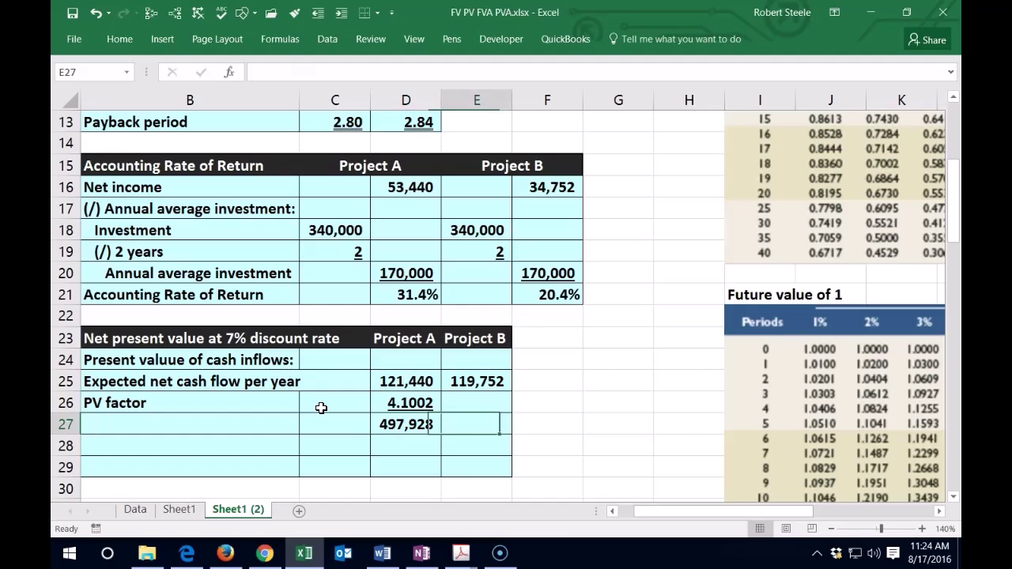
pyautogui.press('Right')
pyautogui.press('Right')
pyautogui.press('Right')
pyautogui.press('Right')
pyautogui.press('Right')
pyautogui.press('Right')
pyautogui.press('Right')
pyautogui.press('Right')
pyautogui.press('Right')
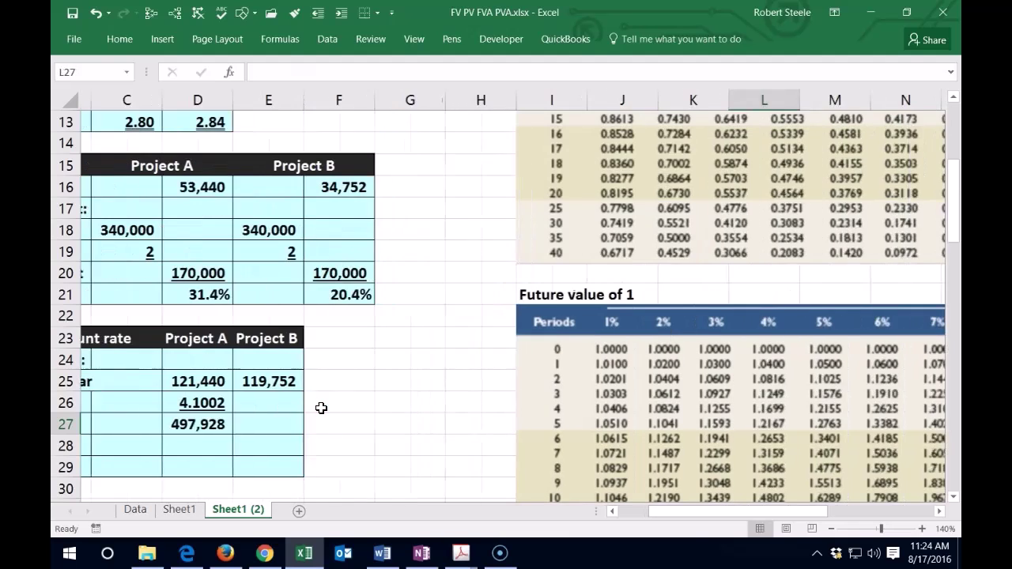
pyautogui.scroll(-11, 321, 410)
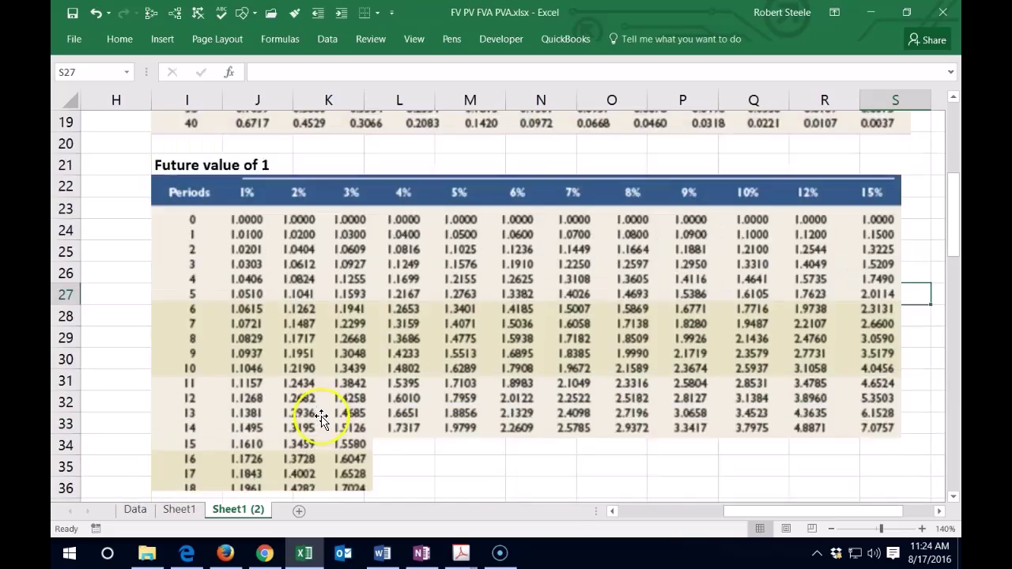
pyautogui.scroll(-5, 335, 431)
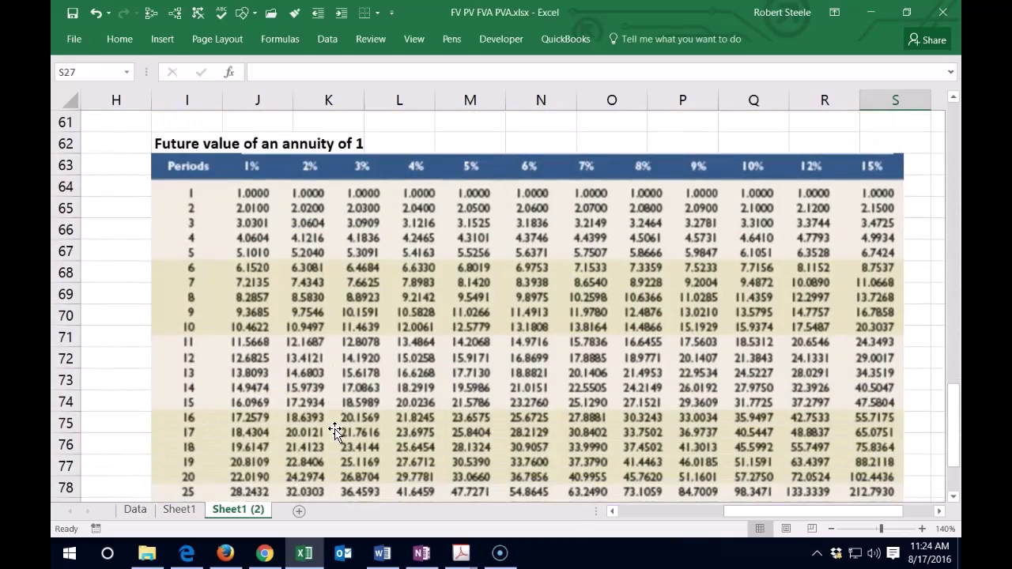
pyautogui.scroll(4, 265, 299)
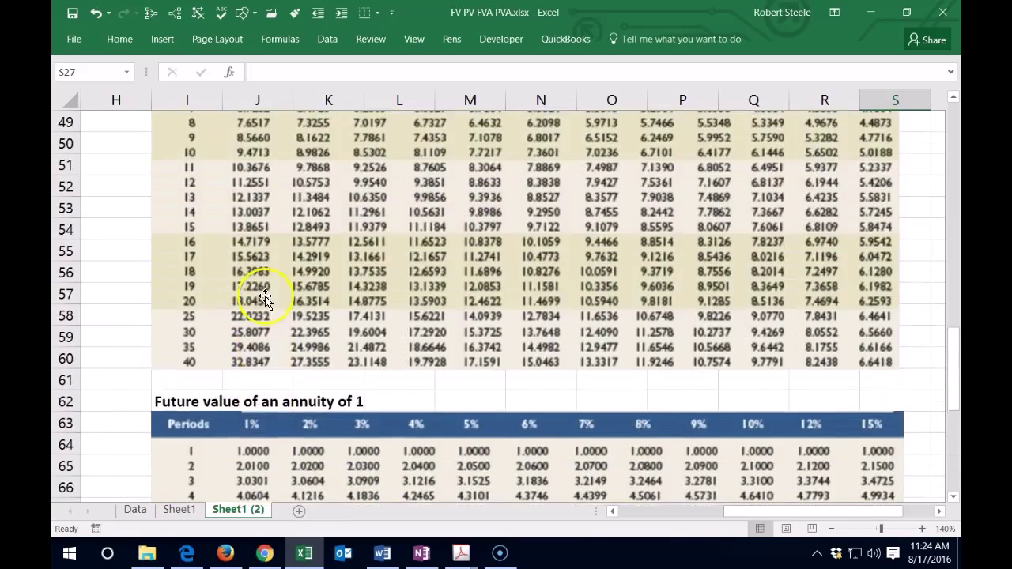
pyautogui.scroll(3, 265, 299)
pyautogui.scroll(-1, 264, 297)
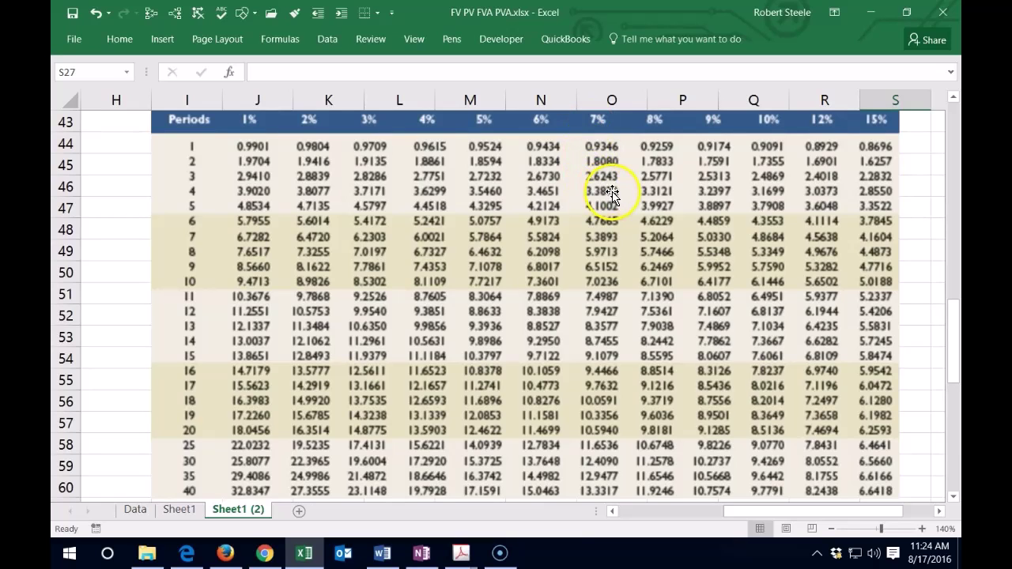
# - Enter 3.3872 as Project B's PV factor in E26
pyautogui.moveTo(780, 518); pyautogui.dragTo(669, 519)
pyautogui.scroll(7, 606, 466)
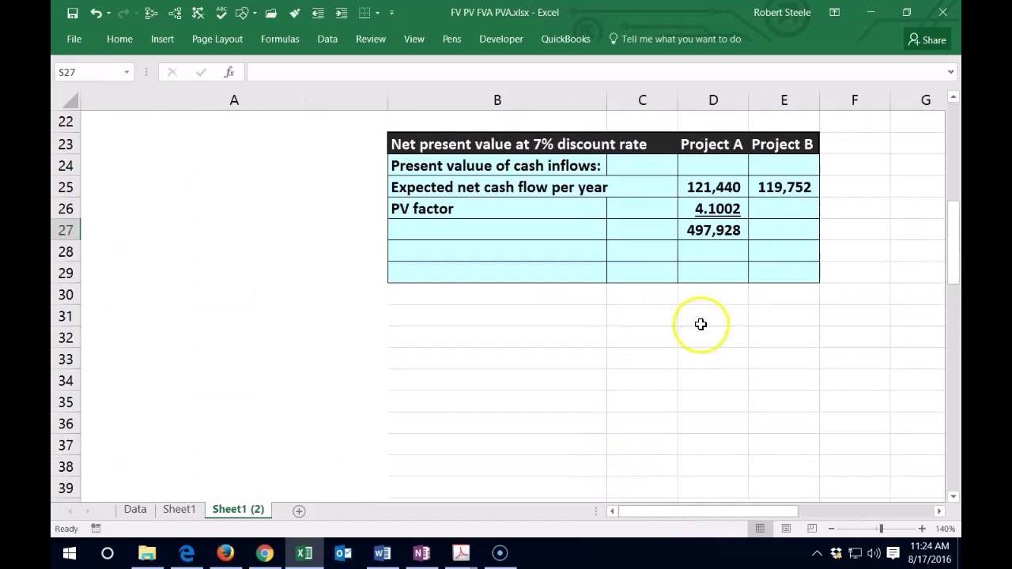
pyautogui.click(764, 208)
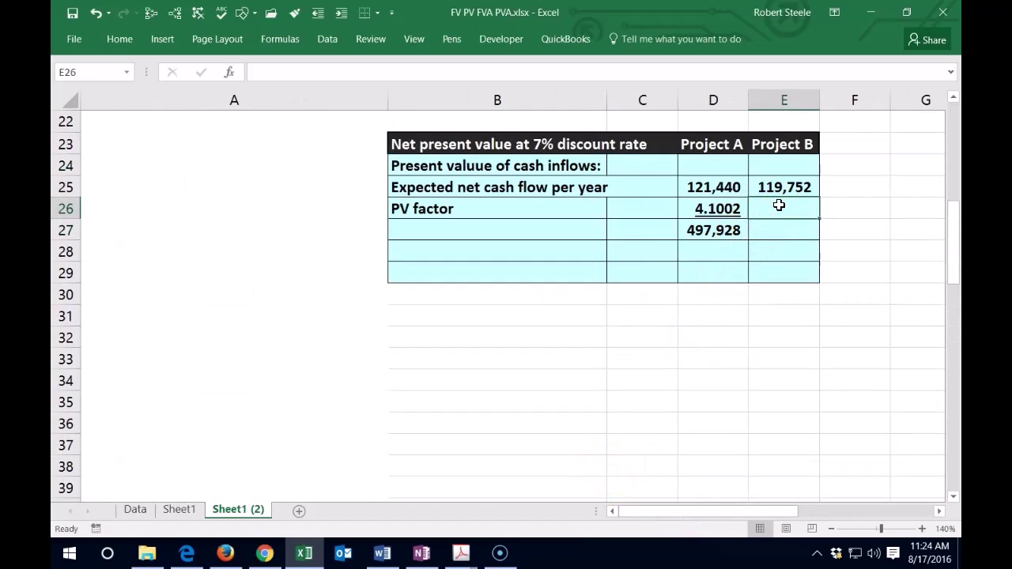
pyautogui.write('3.3872')
pyautogui.click(781, 208)
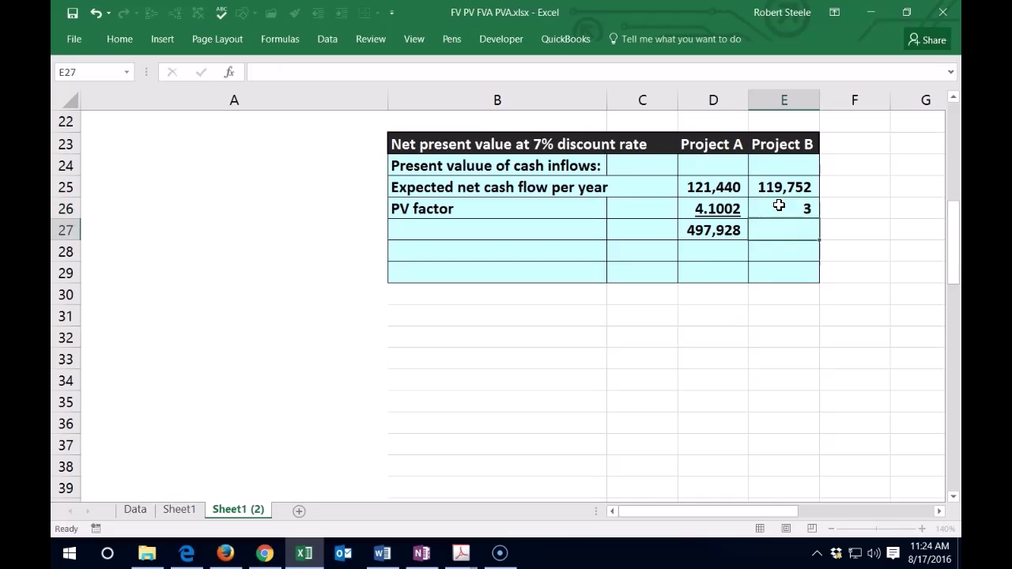
# - Copy the number format and underline of Project A's PV factor in D26 onto E26
pyautogui.click(706, 209)
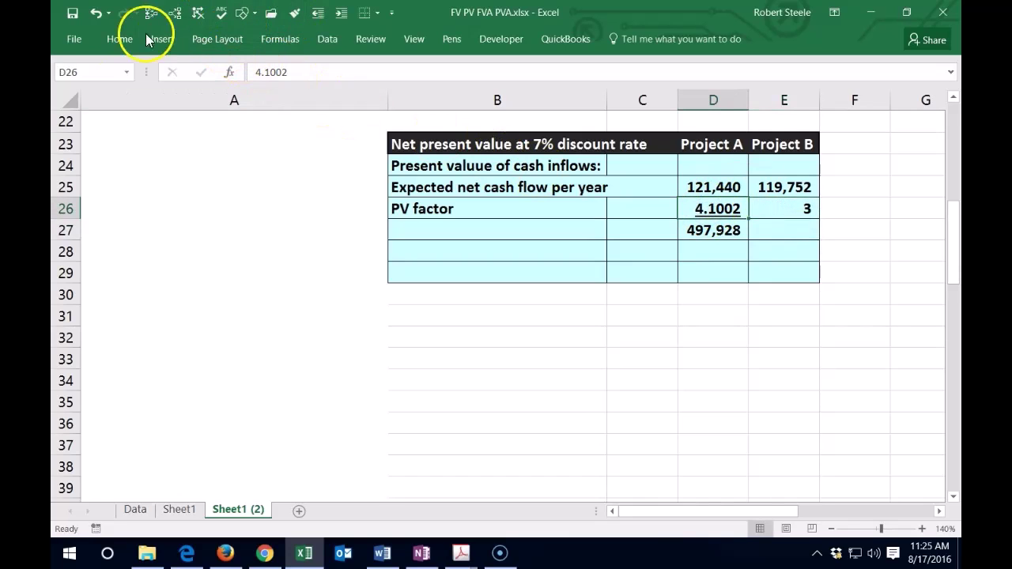
pyautogui.click(117, 40)
pyautogui.click(96, 94)
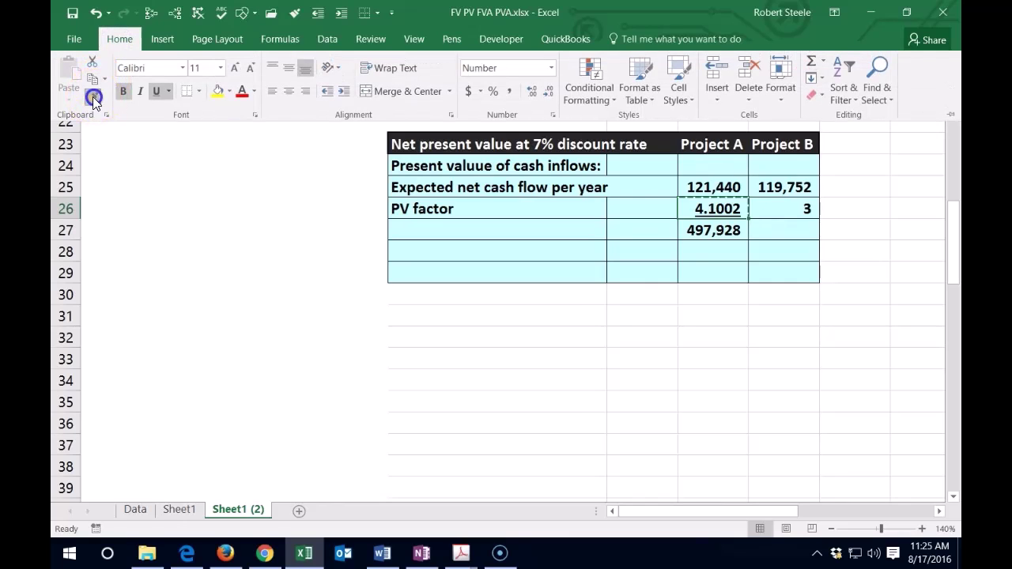
pyautogui.click(788, 209)
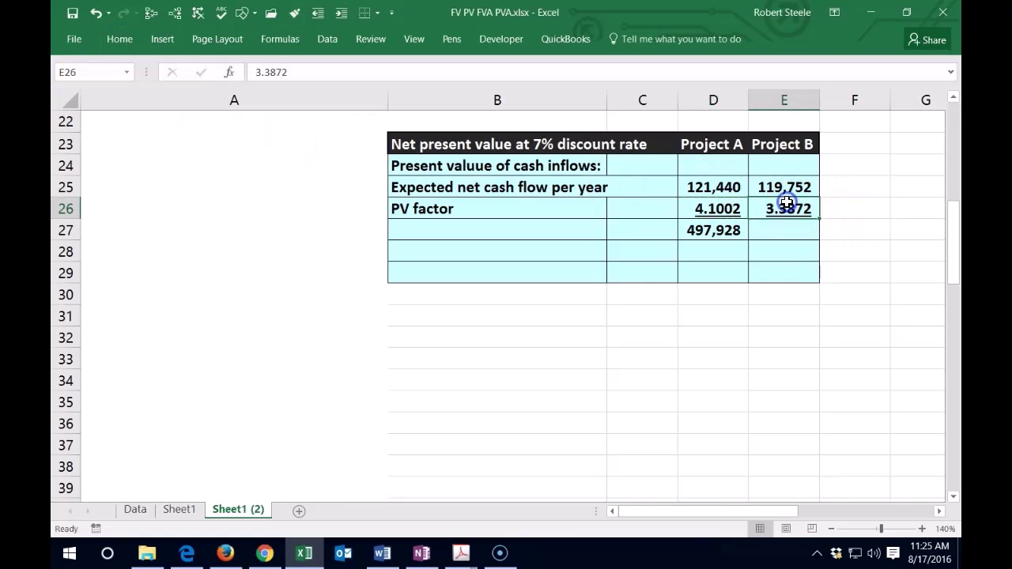
# - Calculate Project B's present value of cash inflows in E27 with the formula =E25*E26
pyautogui.click(778, 228)
pyautogui.write('=')
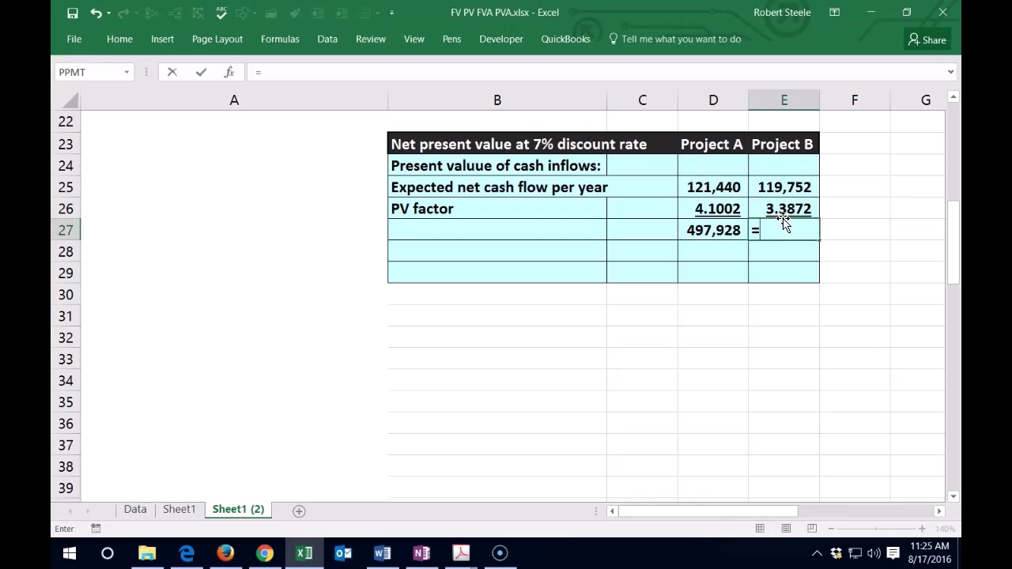
pyautogui.click(798, 187)
pyautogui.write('*')
pyautogui.click(805, 210)
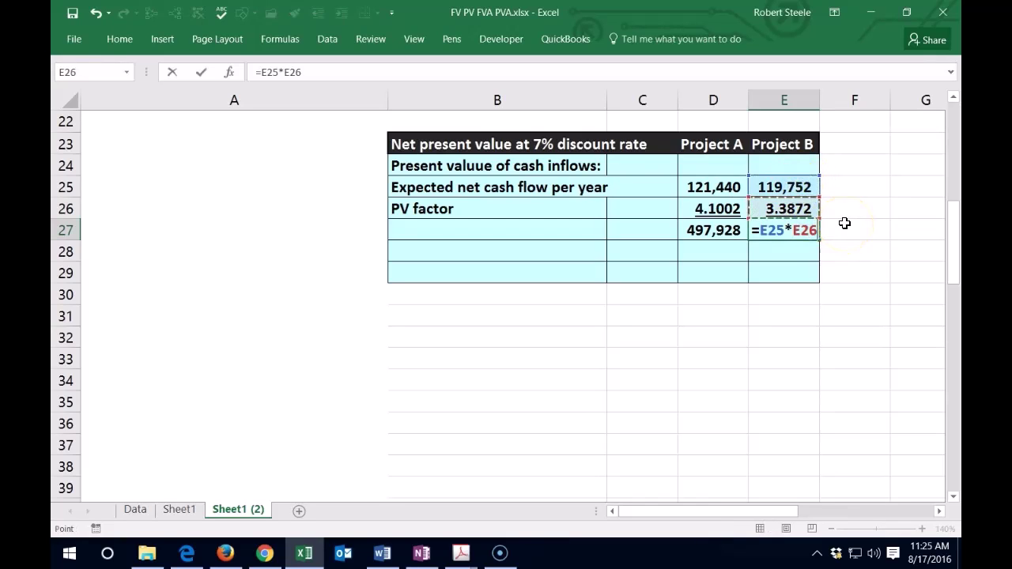
pyautogui.press('Return')
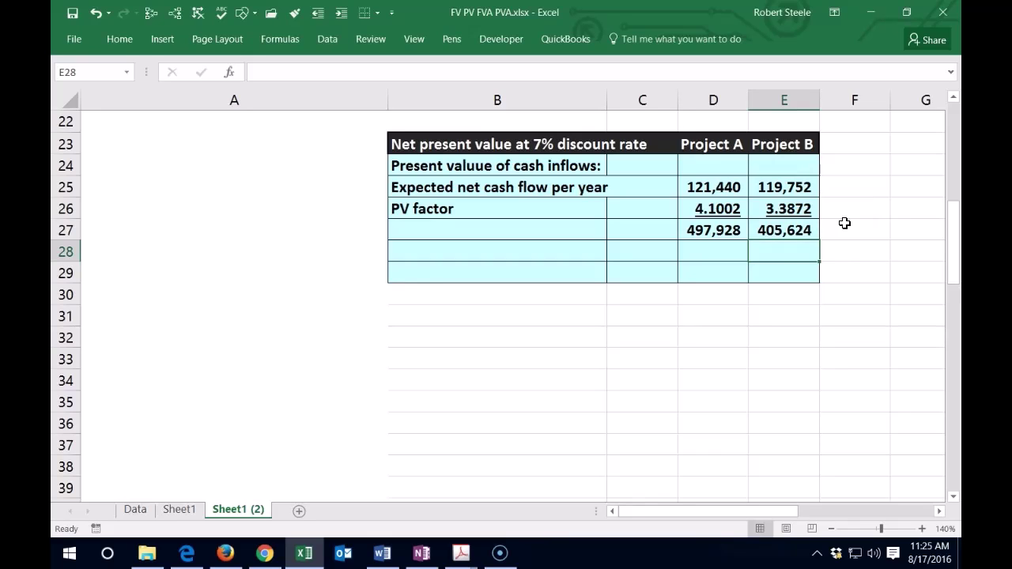
# - Label B27 "Present valuue of cash inflows" beneath the PV factor row
pyautogui.click(771, 209)
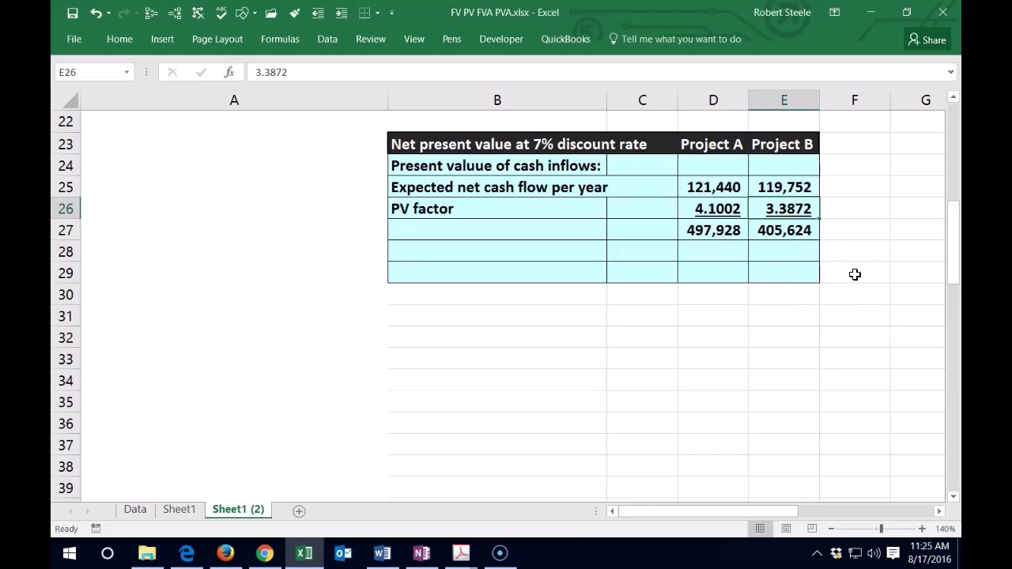
pyautogui.press('Down')
pyautogui.press('Down')
pyautogui.press('Left')
pyautogui.press('Left')
pyautogui.press('Left')
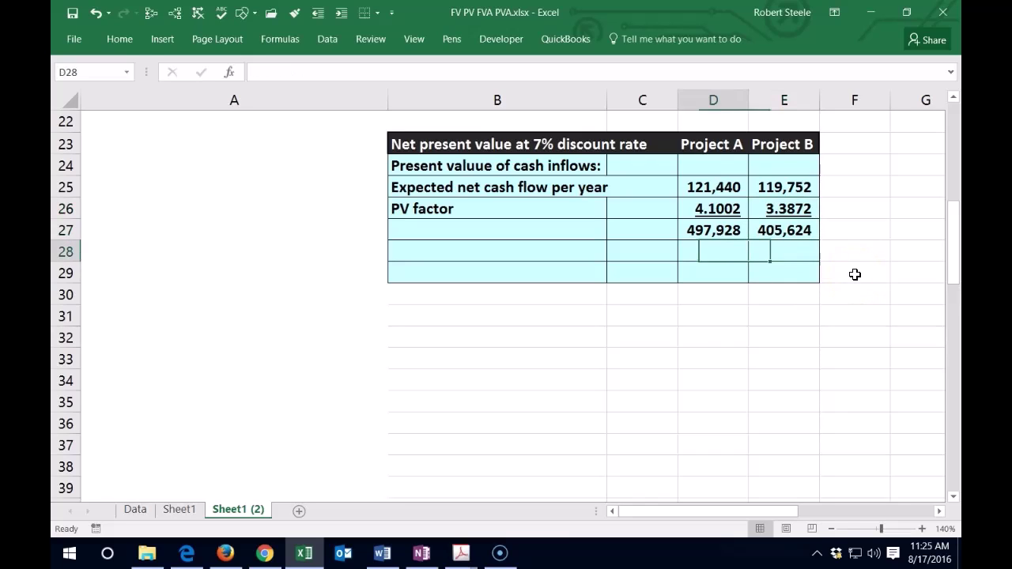
pyautogui.press('Up')
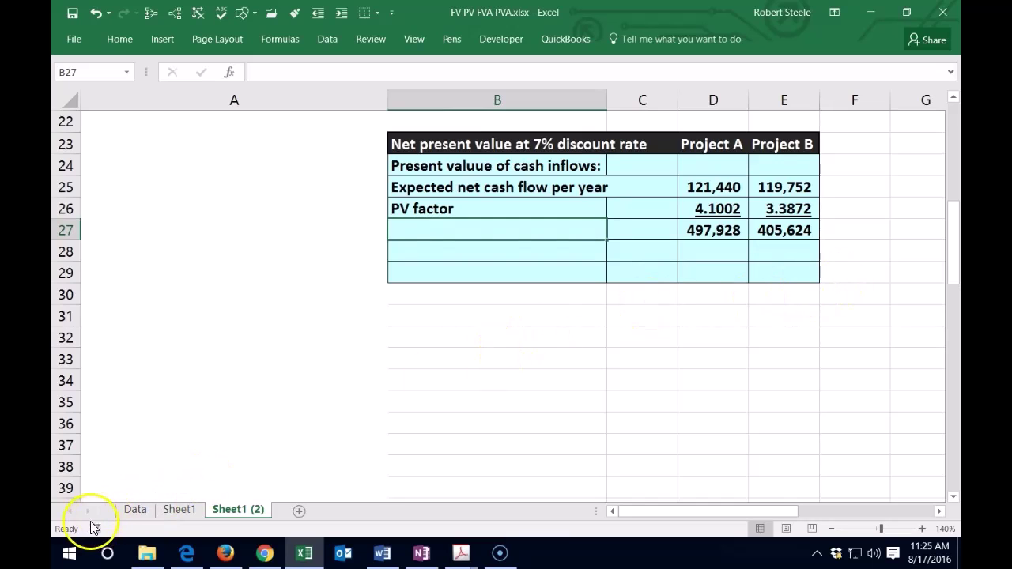
pyautogui.write('Present valuue of cash inflows')
pyautogui.press('Return')
# - Indent the labels in B25:B27 one level, and indent the present value of cash inflows label in B27 one level further
pyautogui.moveTo(440, 187); pyautogui.dragTo(482, 226)
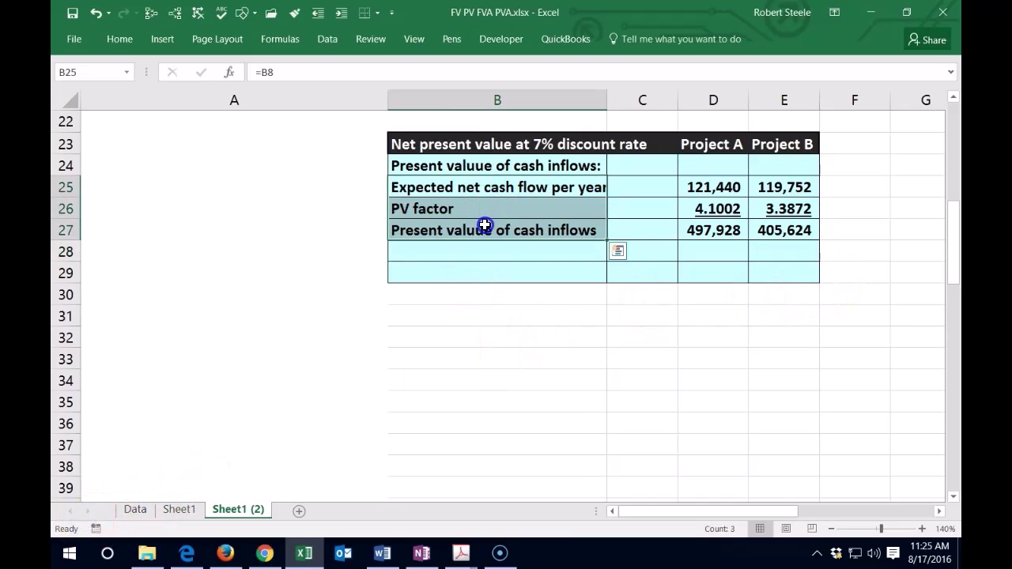
pyautogui.click(119, 36)
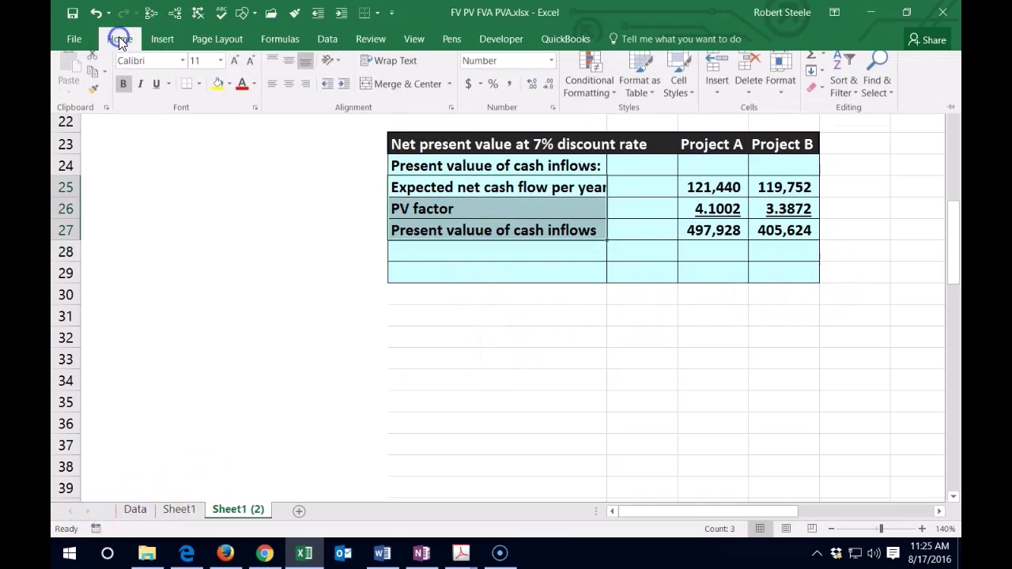
pyautogui.click(344, 91)
pyautogui.click(463, 229)
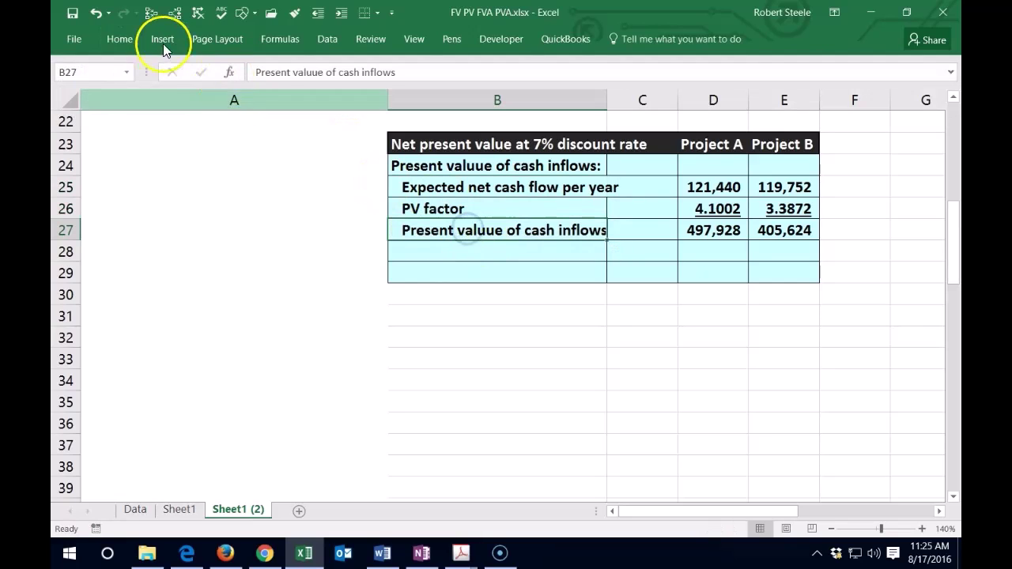
pyautogui.click(126, 40)
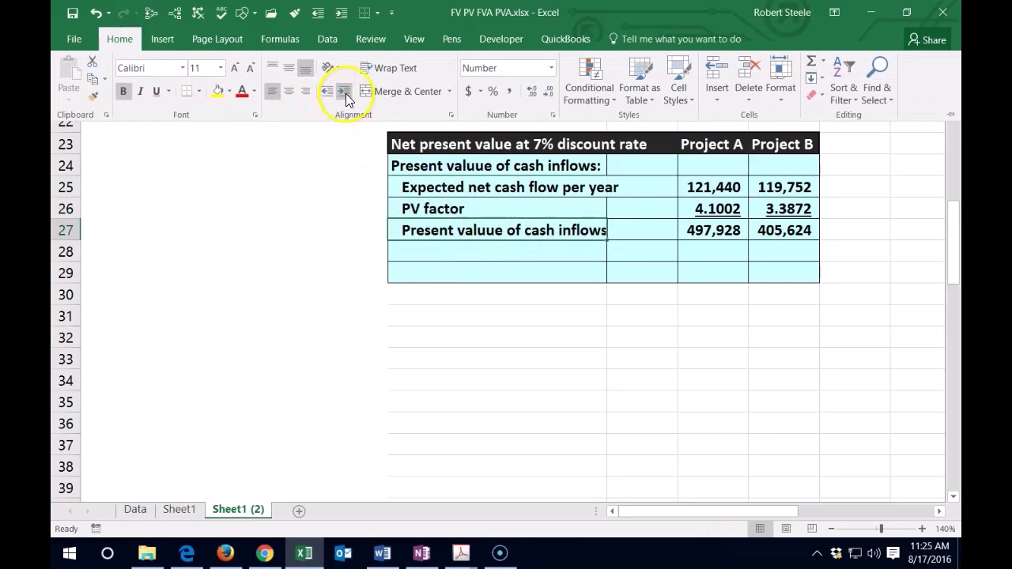
pyautogui.click(345, 93)
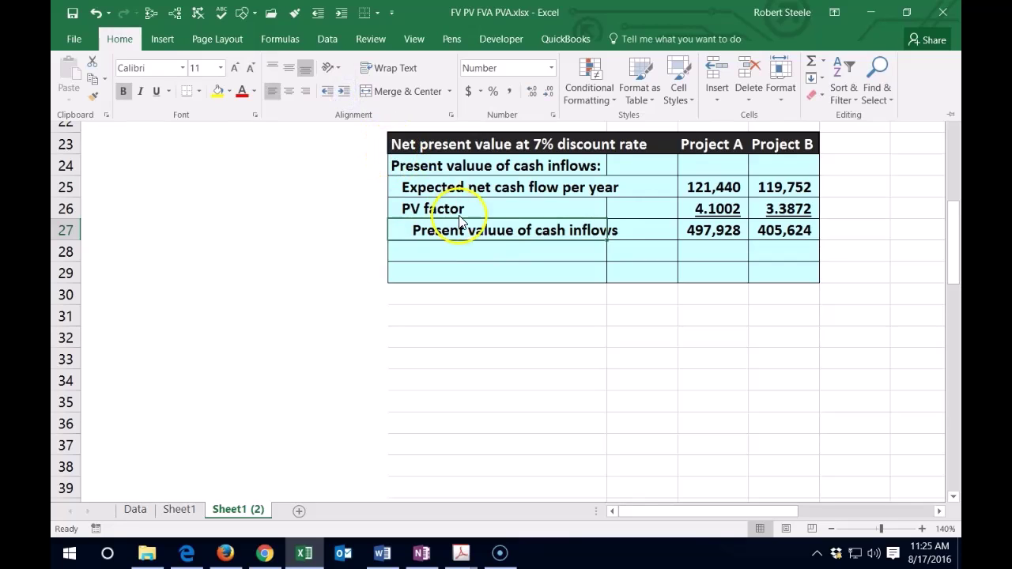
# - Label B28 "Present value of cash outflow" beneath the present value of cash inflows row
pyautogui.click(441, 251)
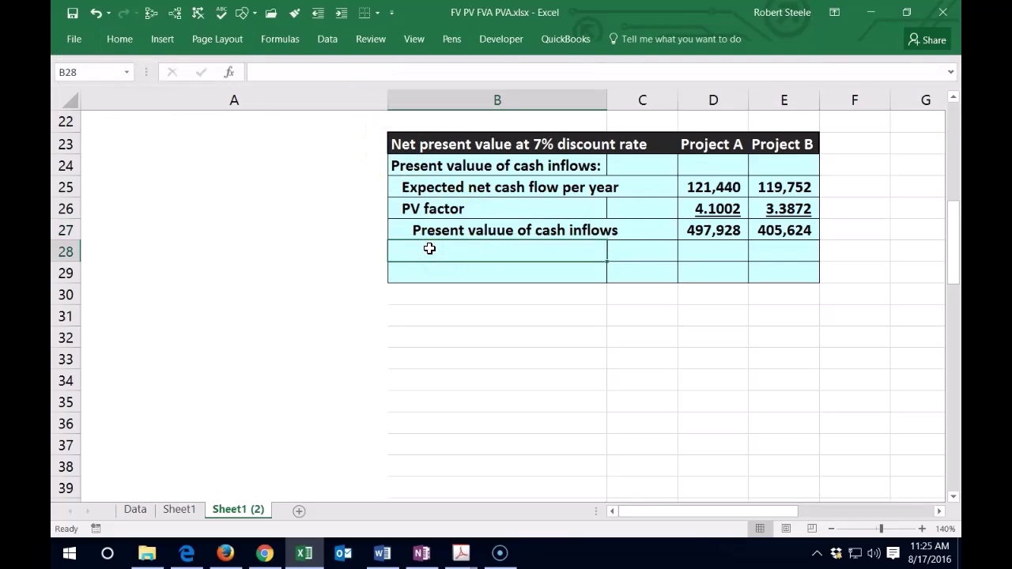
pyautogui.write('Present ')
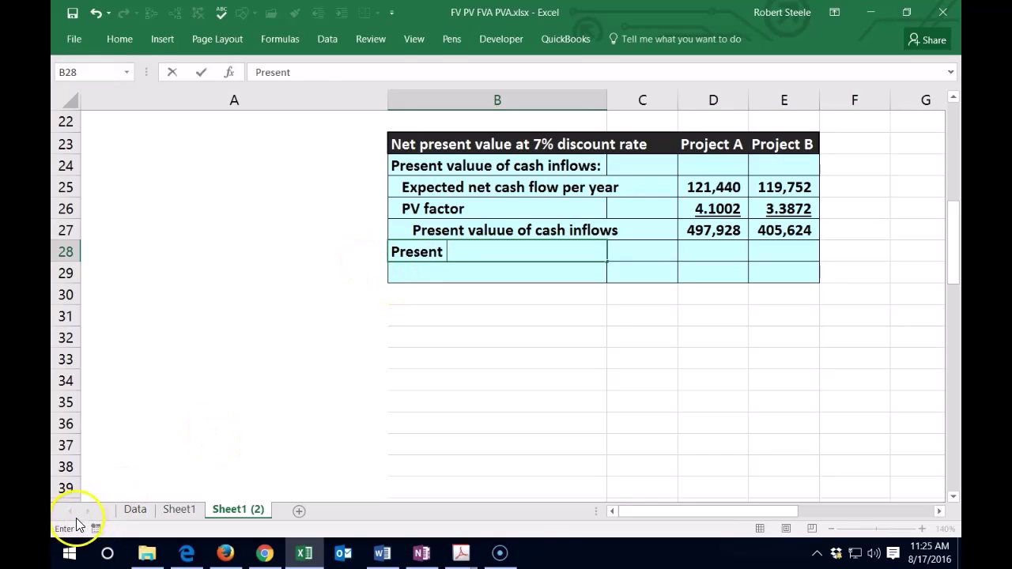
pyautogui.write('value of cash outflow')
pyautogui.press('Tab')
pyautogui.press('Tab')
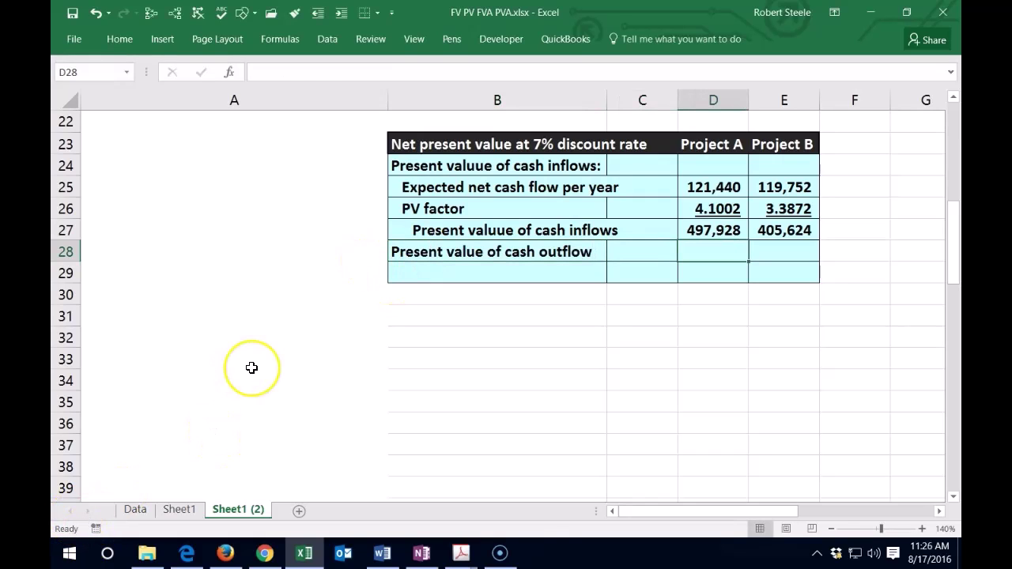
# - Enter 340,000 as the present value of cash outflow for both Project A in D28 and Project B in E28
pyautogui.write('3400000')
pyautogui.hotkey('ctrl', 'Return')
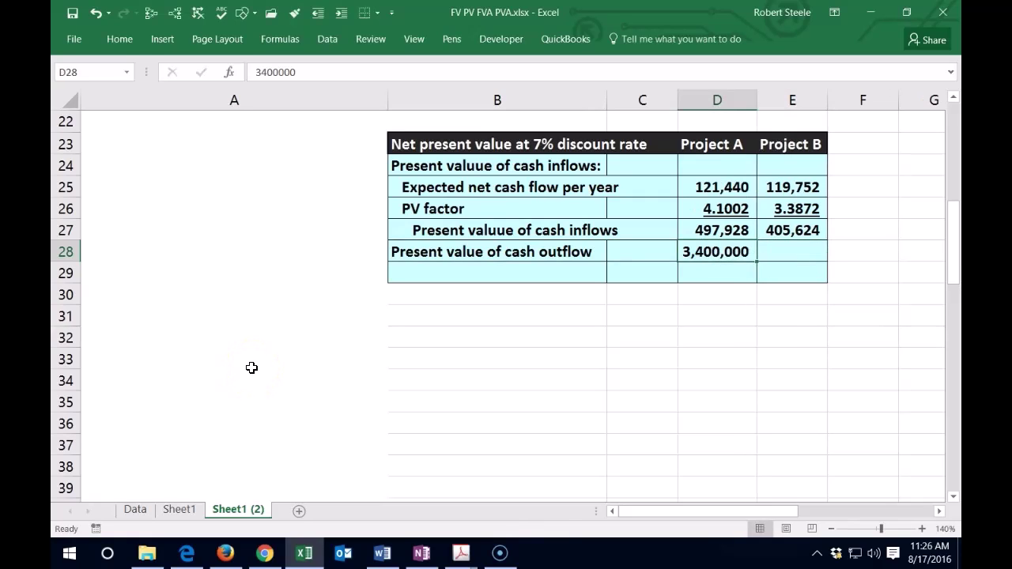
pyautogui.write('340000')
pyautogui.hotkey('ctrl', 'Return')
pyautogui.press('Right')
pyautogui.write('340,000')
pyautogui.press('Return')
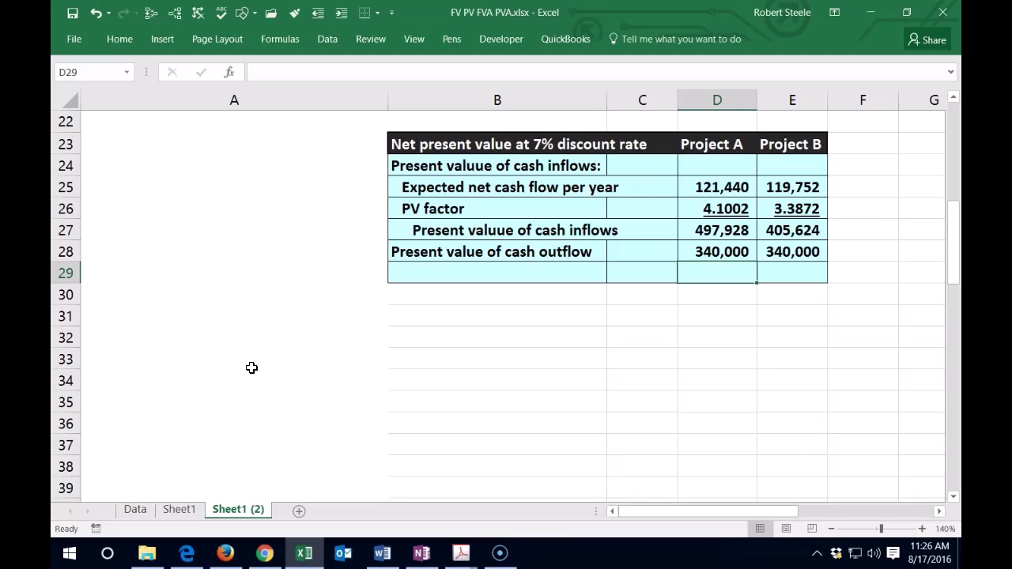
# - Label B29 "Net prent value" and calculate Project A's net present value in D29 with the formula =D27-D28
pyautogui.write('=')
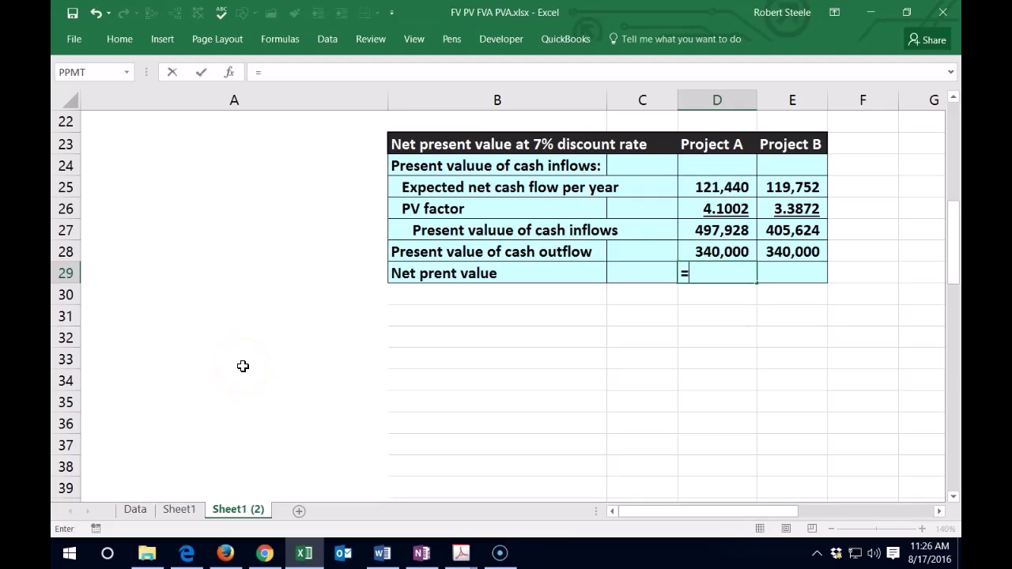
pyautogui.click(697, 230)
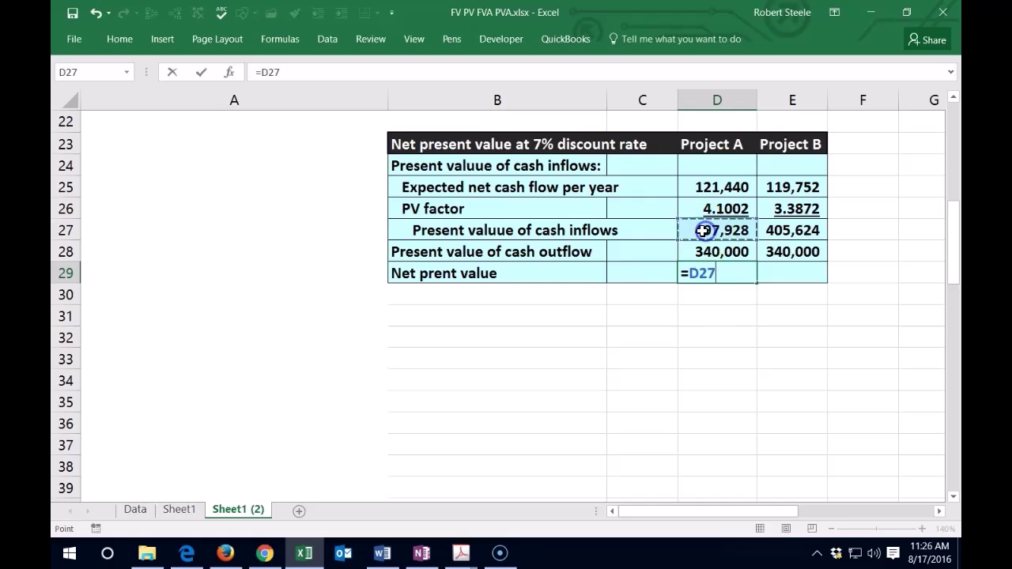
pyautogui.write('-')
pyautogui.click(721, 252)
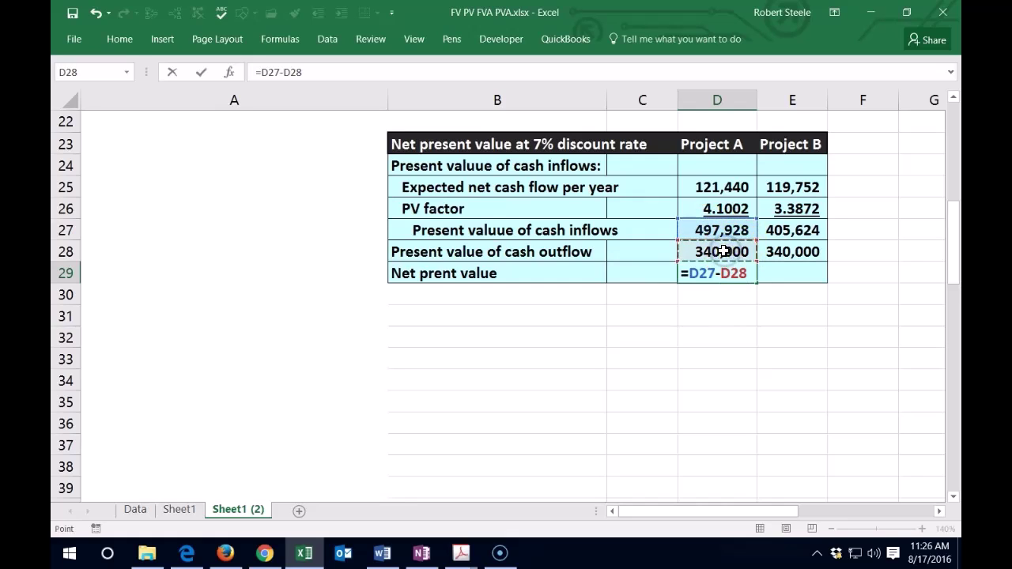
pyautogui.press('Return')
# - Calculate Project B's net present value in E29 with the formula =E27-E28
pyautogui.press('Left')
pyautogui.press('Left')
pyautogui.press('Up')
pyautogui.press('Up')
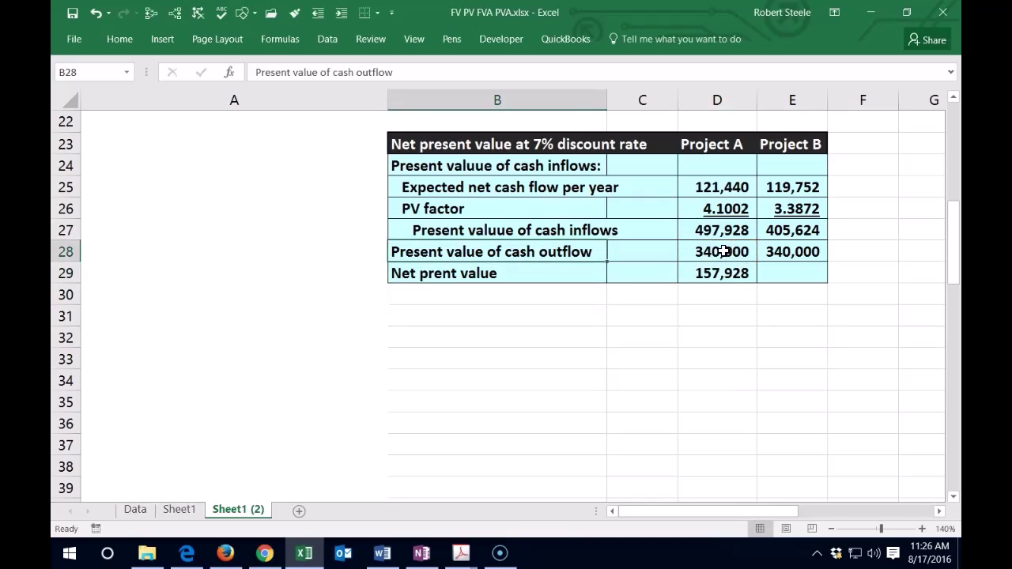
pyautogui.press('Right')
pyautogui.press('Right')
pyautogui.press('Right')
pyautogui.press('Down')
pyautogui.write('=')
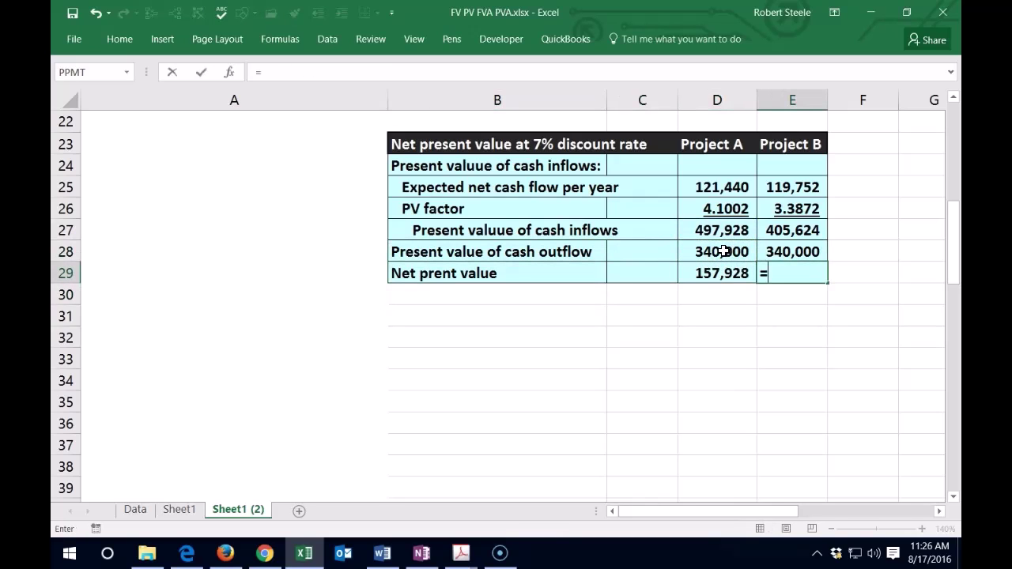
pyautogui.click(779, 229)
pyautogui.write('-')
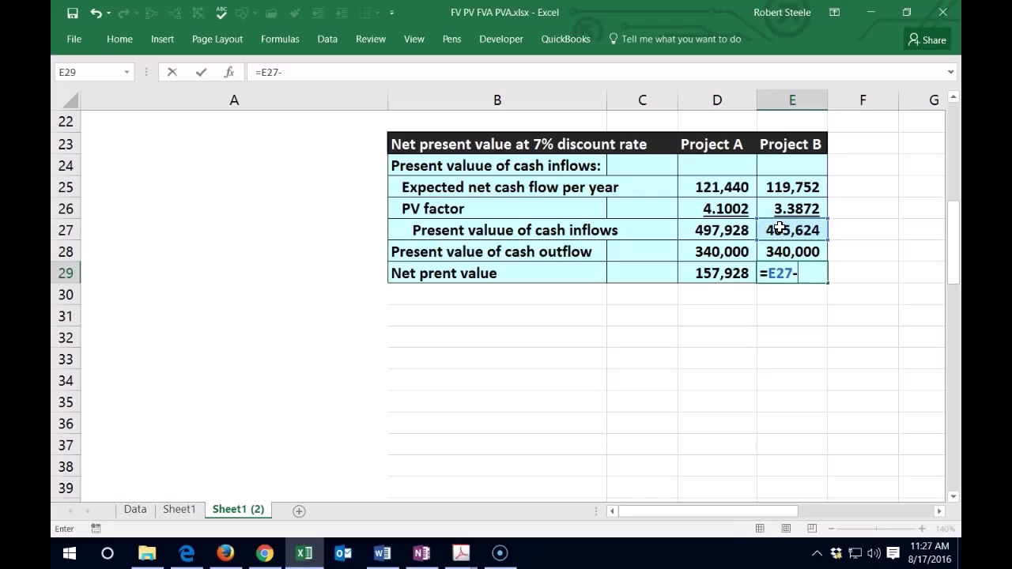
pyautogui.click(780, 252)
pyautogui.press('Return')
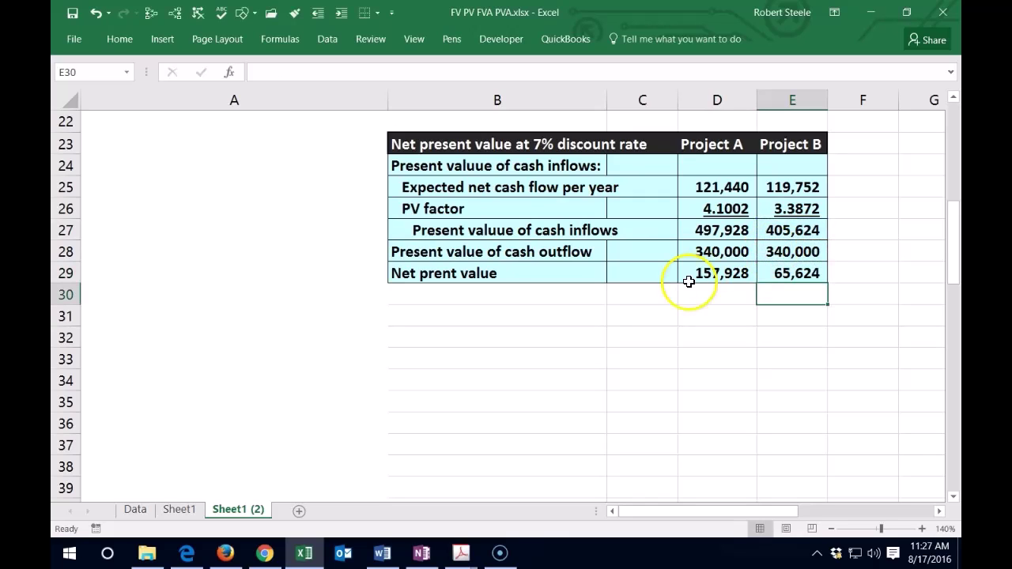
# - Underline both projects' cash outflow amounts in D28:E28
pyautogui.moveTo(726, 251); pyautogui.dragTo(763, 251)
pyautogui.click(104, 38)
pyautogui.click(158, 93)
# - Apply a double underline to both projects' net present values in D29:E29
pyautogui.moveTo(729, 278); pyautogui.dragTo(781, 271)
pyautogui.click(131, 42)
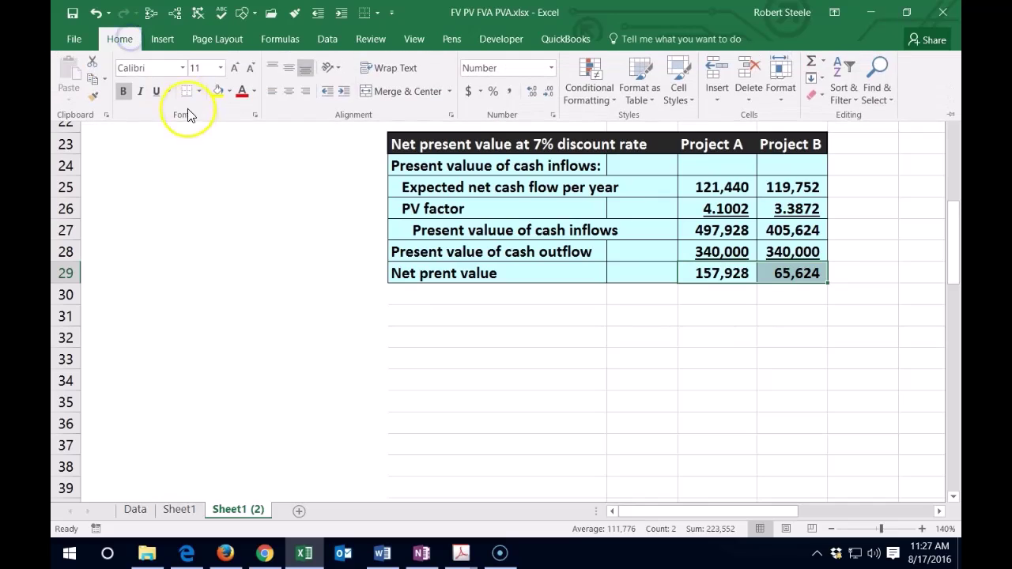
pyautogui.click(168, 92)
pyautogui.click(179, 129)
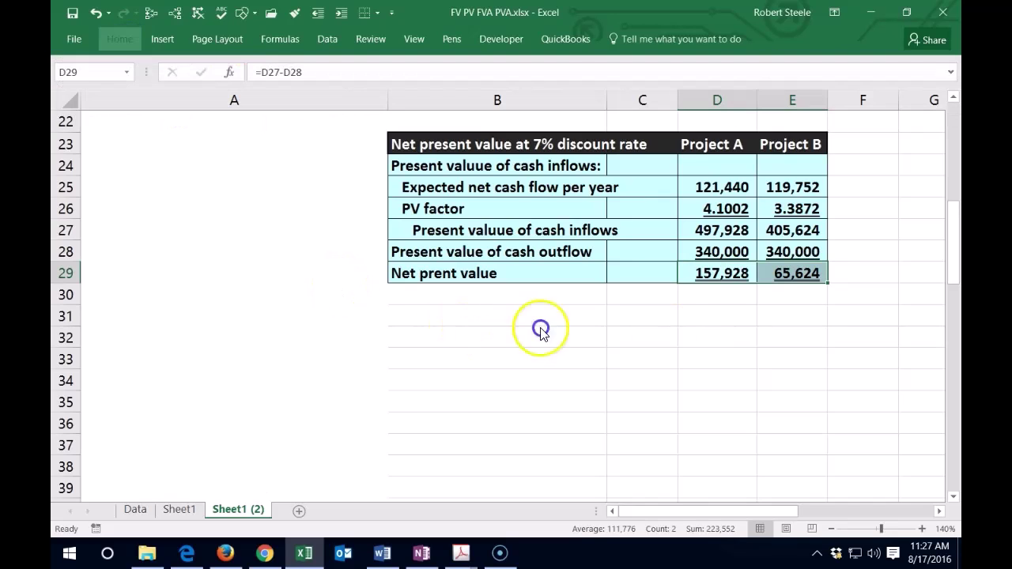
pyautogui.click(701, 317)
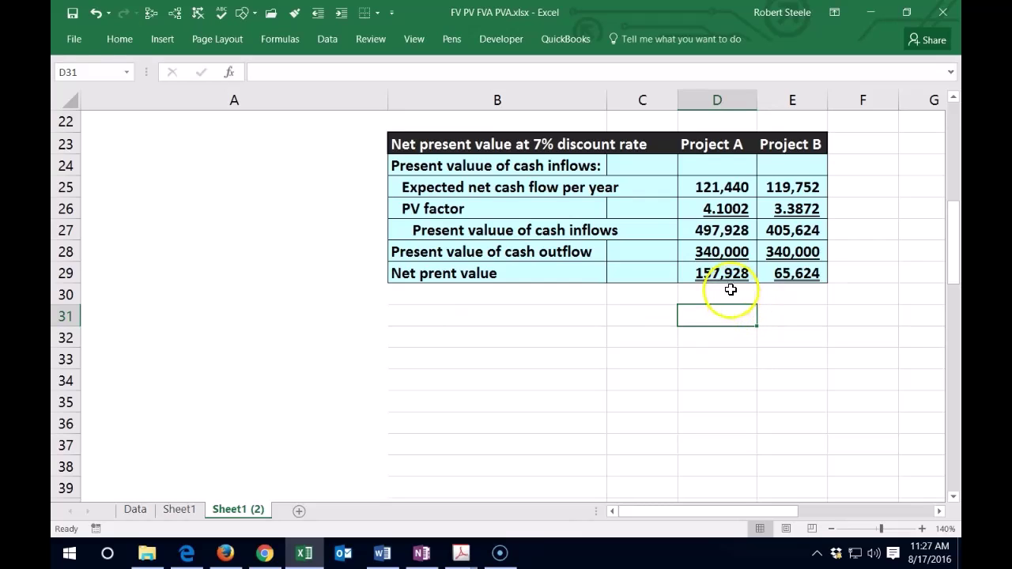
pyautogui.click(722, 277)
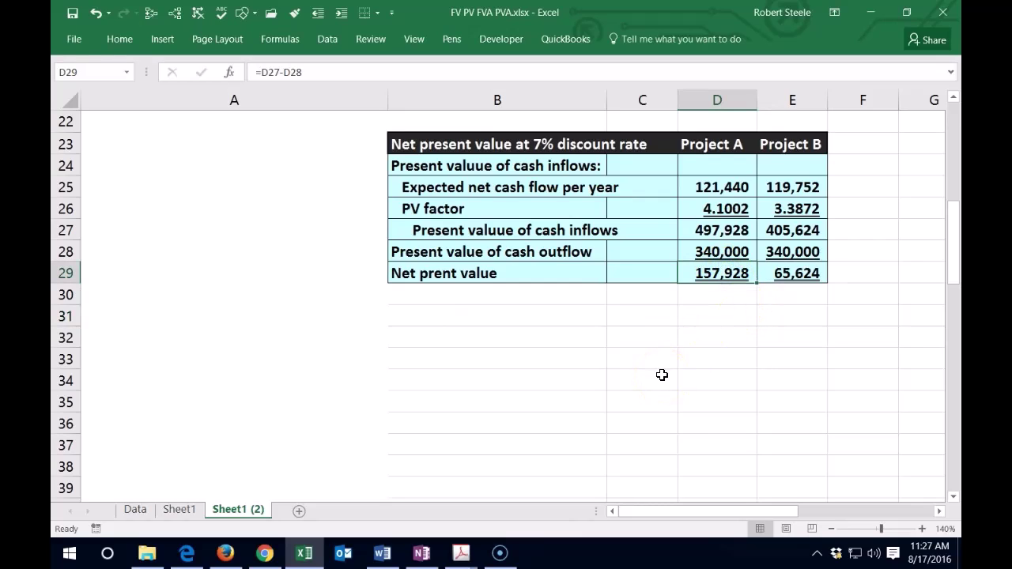